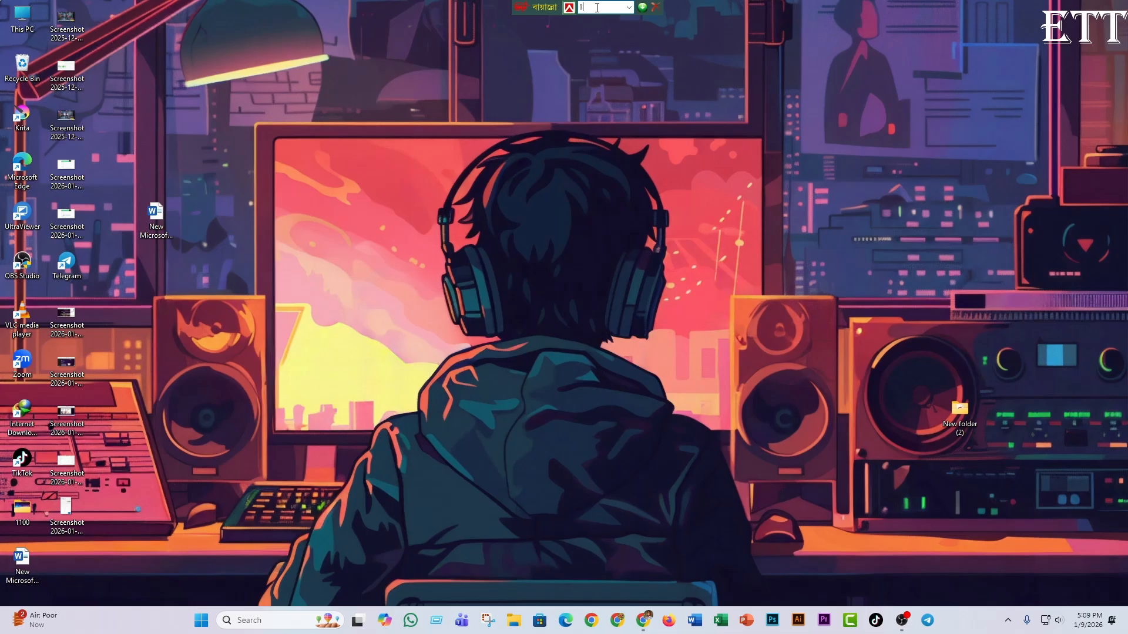
click(629, 7)
right_click(639, 118)
click(672, 201)
Step: View the finished thumbnail image "Add a heading" in the desktop folder 1100, closing the image and putting the folder away when done
double_click(20, 506)
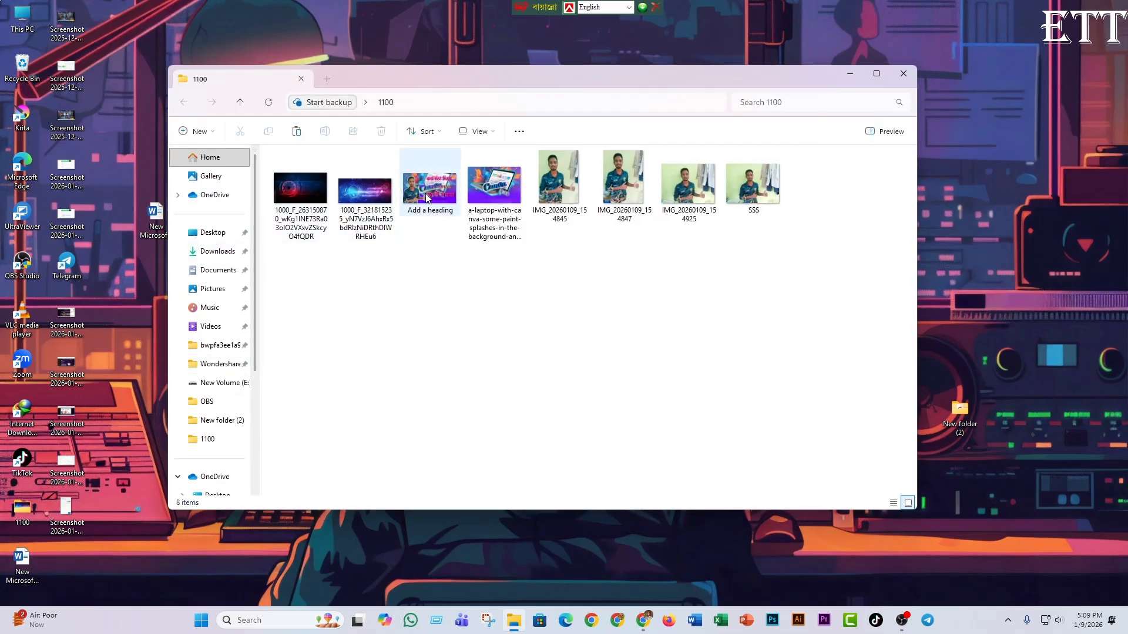
click(440, 192)
double_click(442, 194)
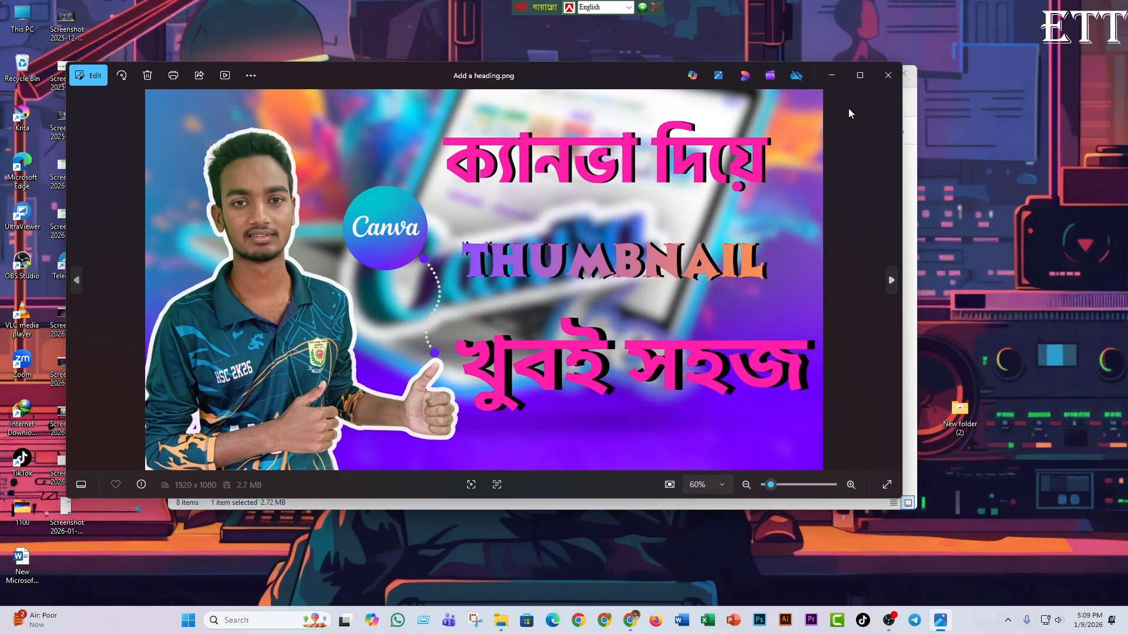
click(888, 76)
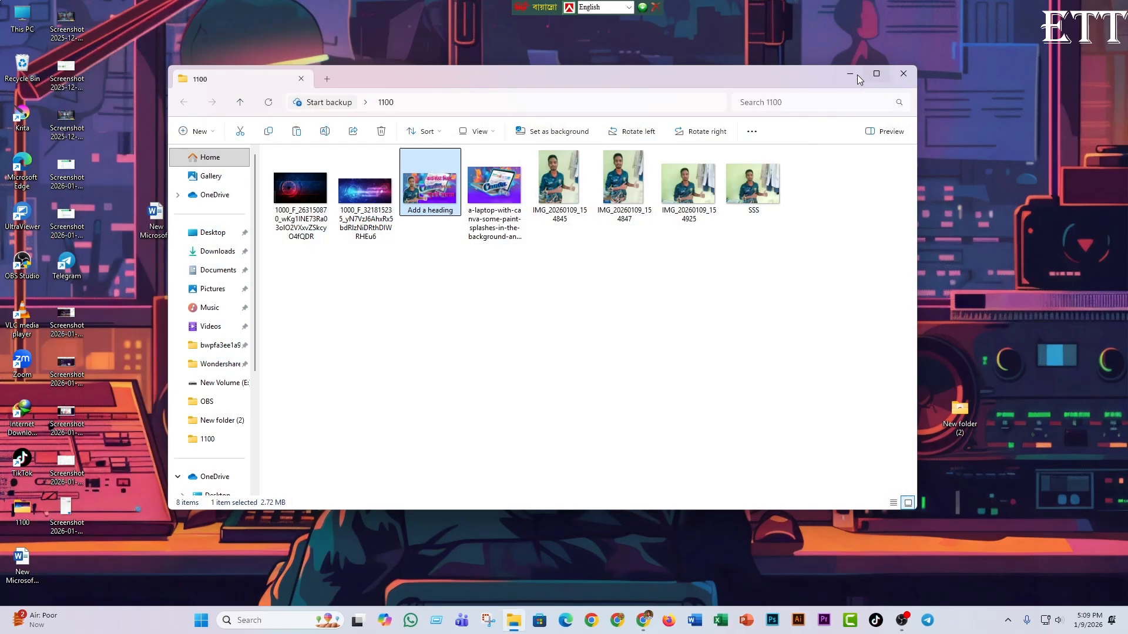
click(851, 76)
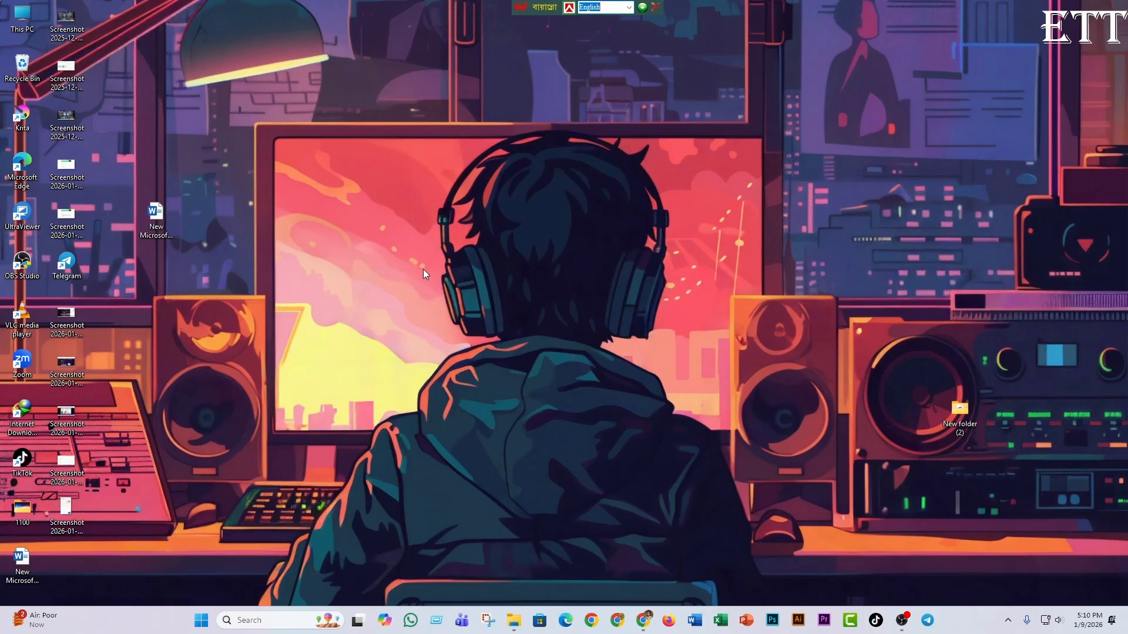
right_click(425, 258)
click(443, 340)
Step: Switch to Chrome, close the YouTube tab and open the Canva home page with your designs in a new tab
mouse_move(649, 618)
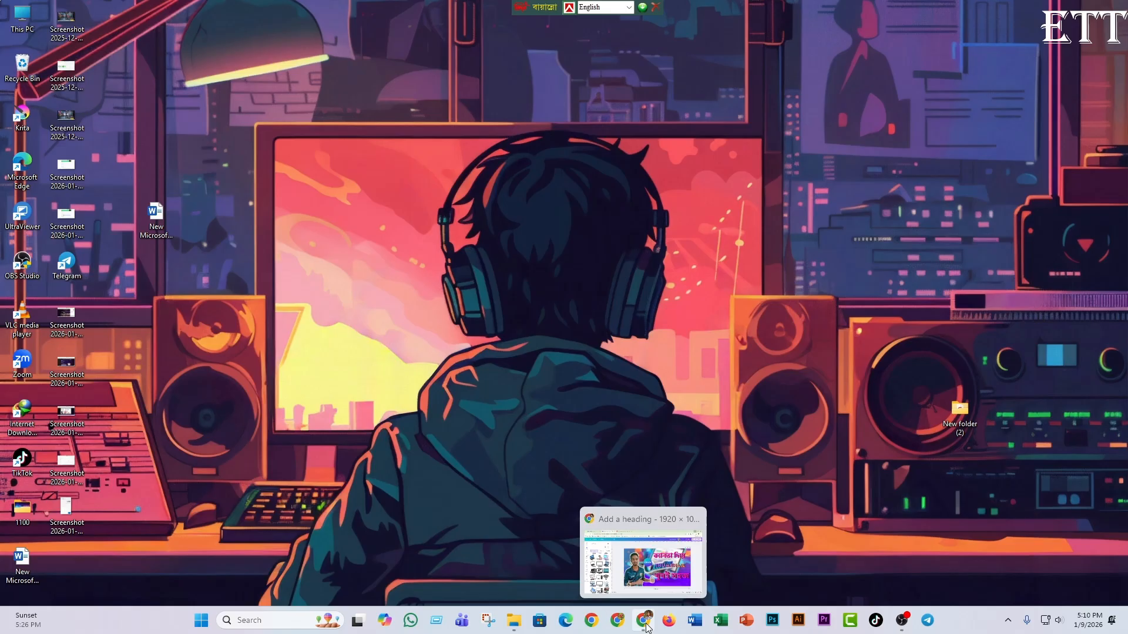
click(647, 624)
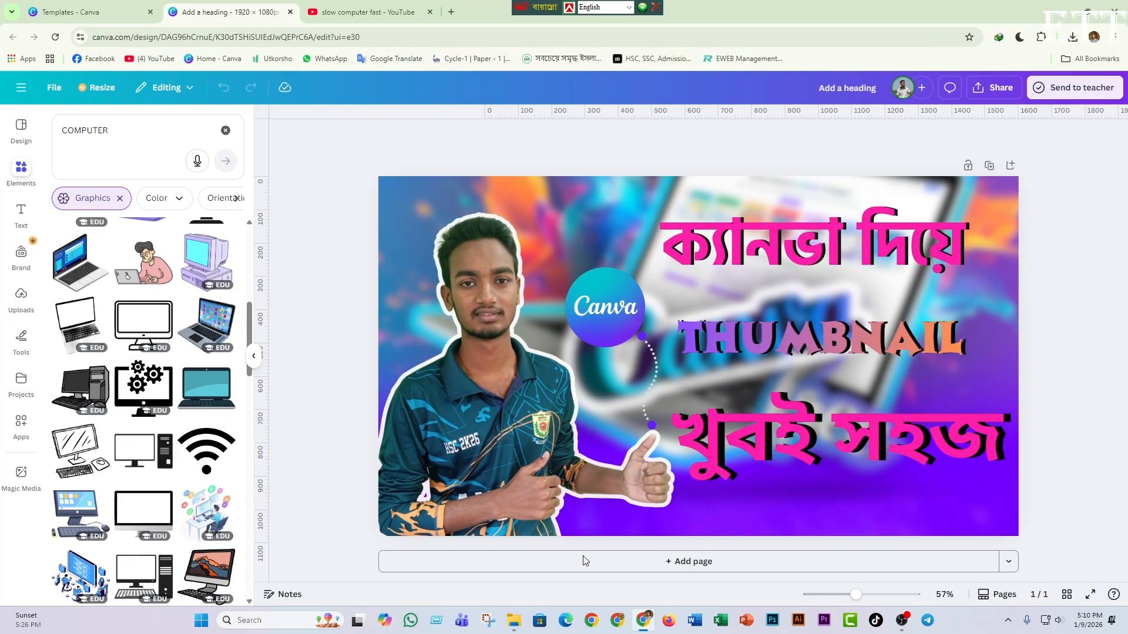
click(451, 13)
click(430, 12)
click(229, 12)
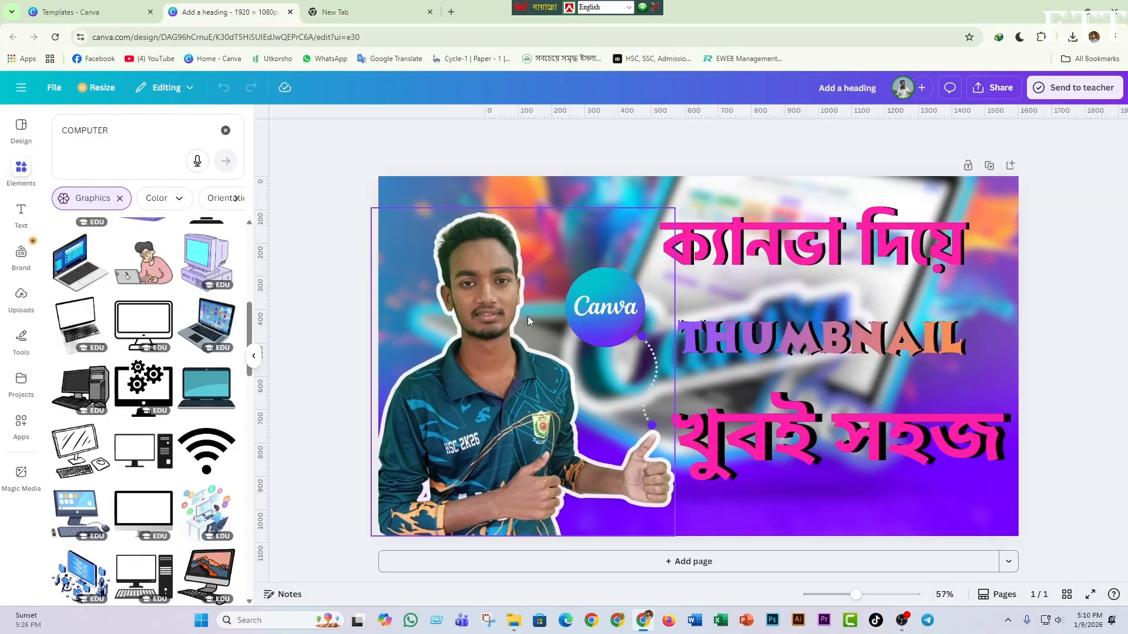
click(381, 13)
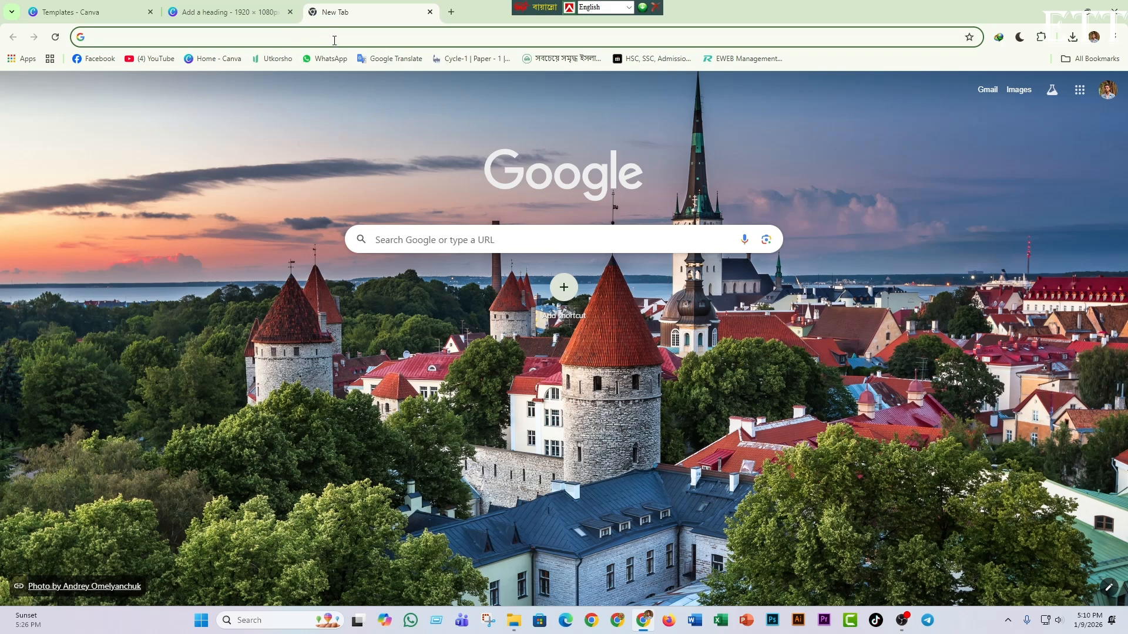
click(216, 59)
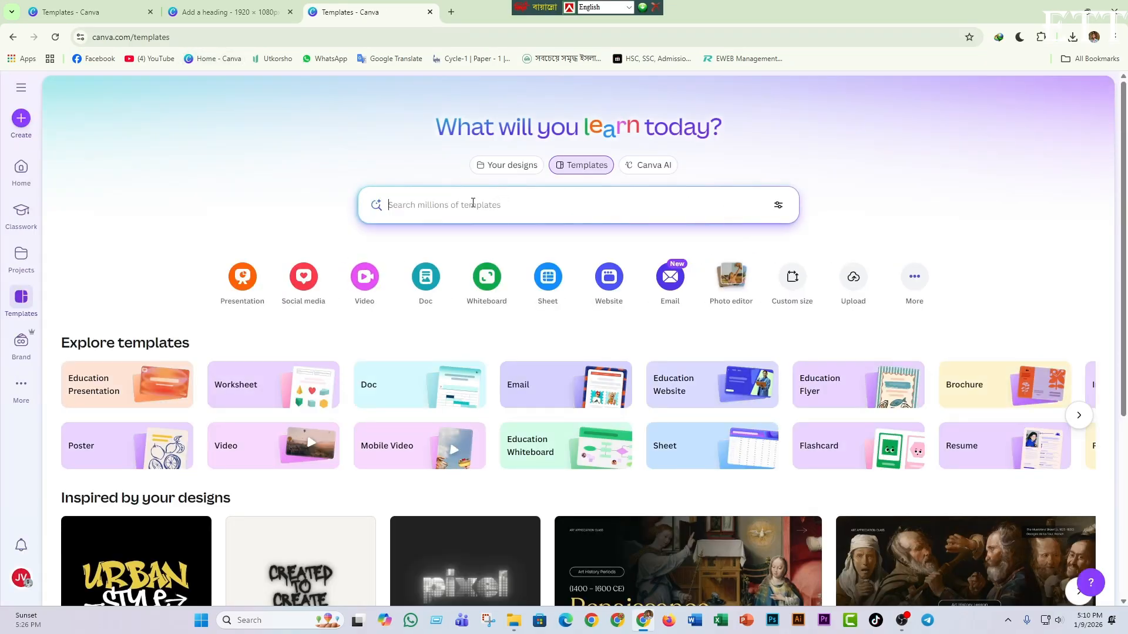
click(514, 167)
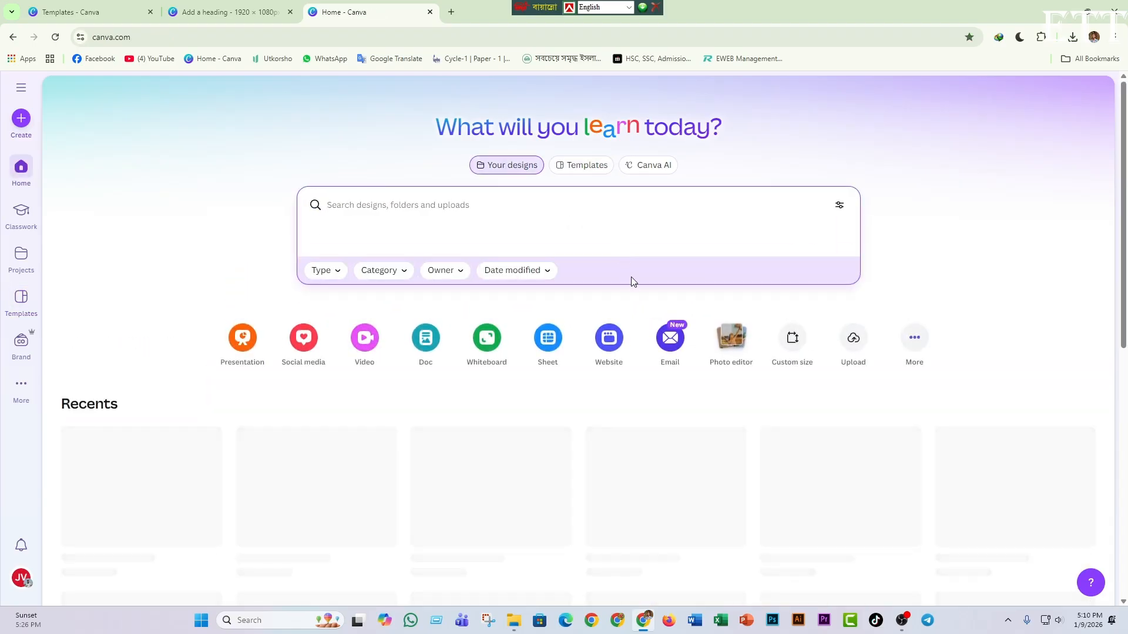
Step: Create a new custom-size design 1920 px wide and 1080 px high
click(796, 354)
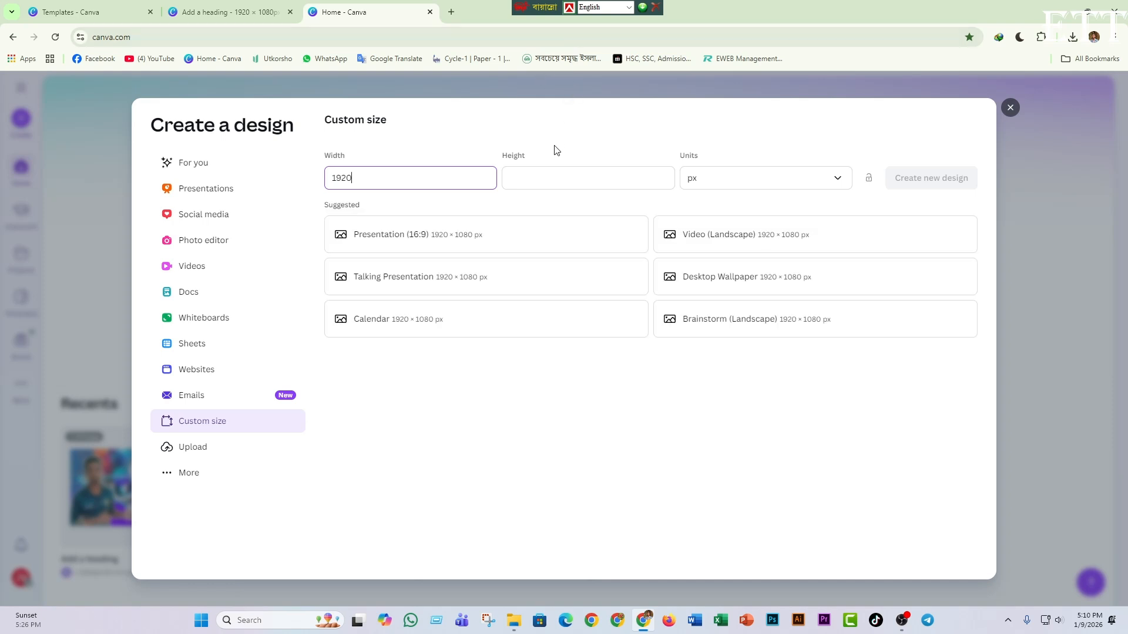
click(547, 180)
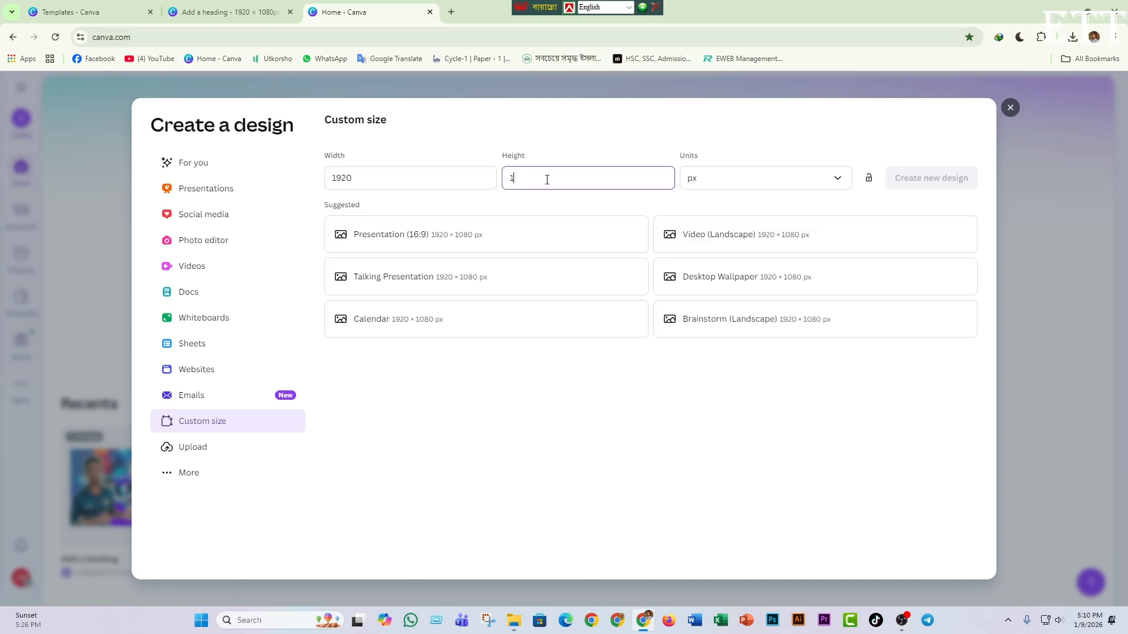
text(1080)
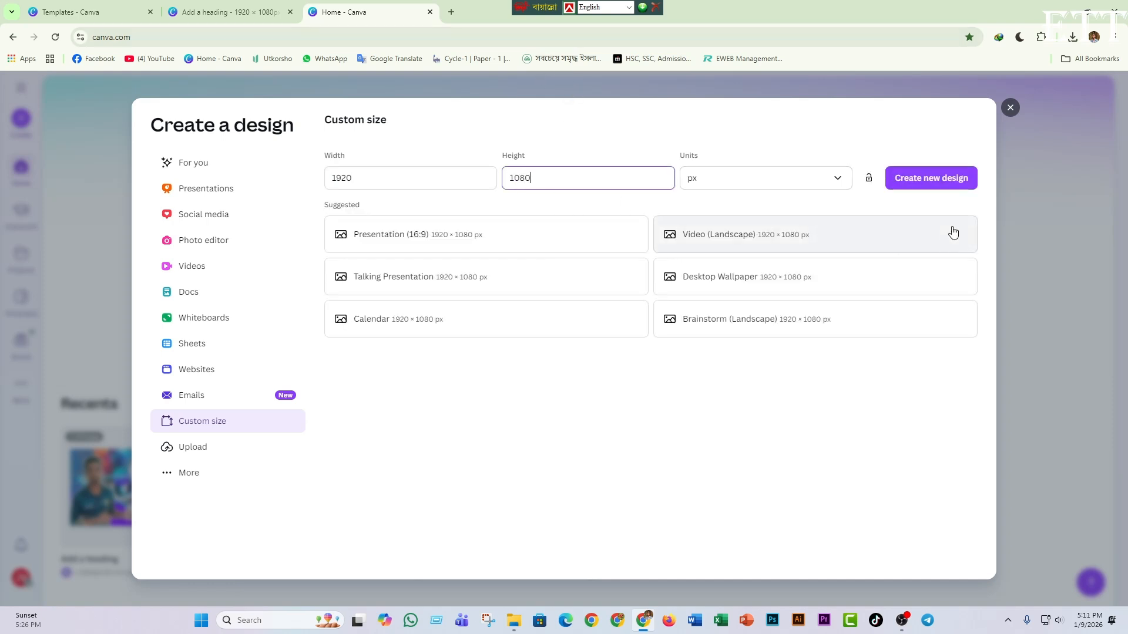
click(943, 183)
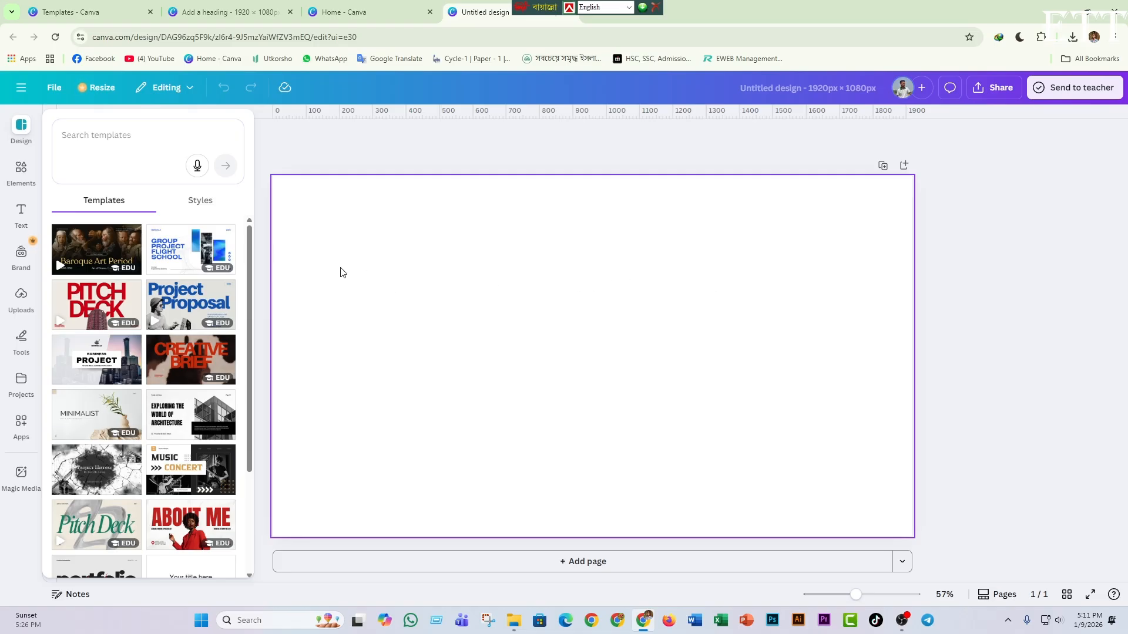
Step: Preview the two tech-style background images in the desktop folder 1100 as candidates for the thumbnail background
mouse_move(65, 326)
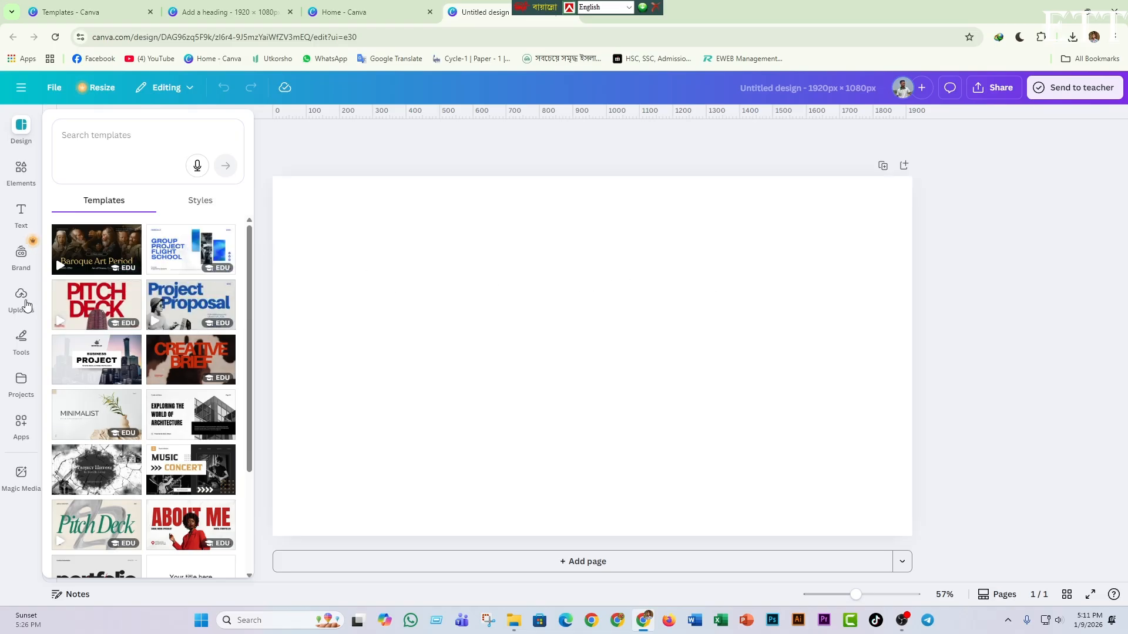
click(1060, 11)
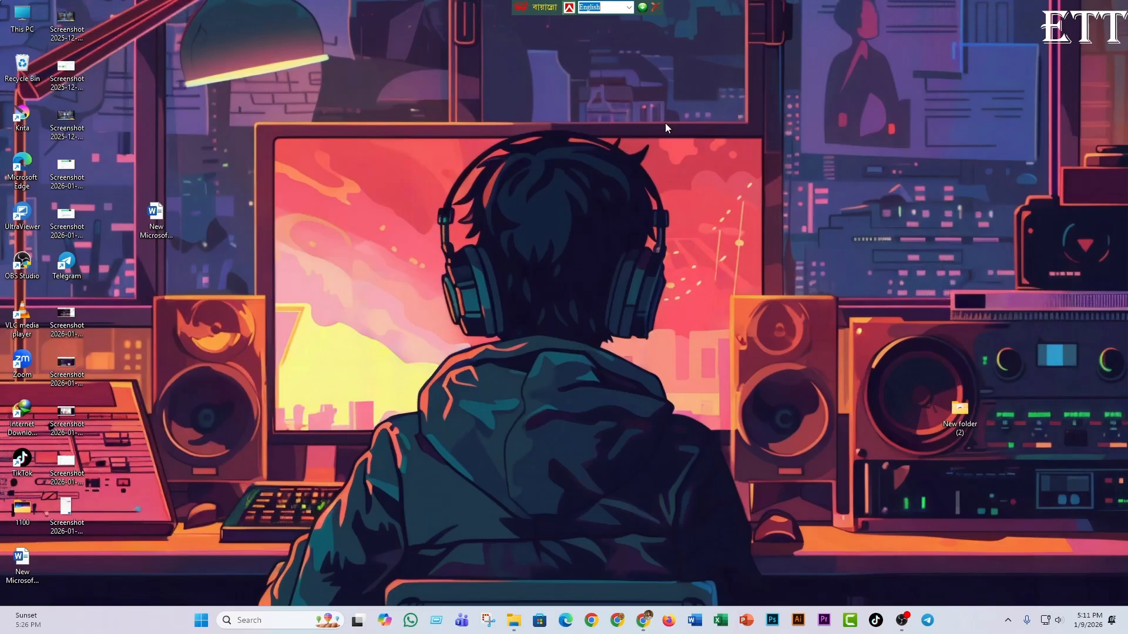
double_click(23, 510)
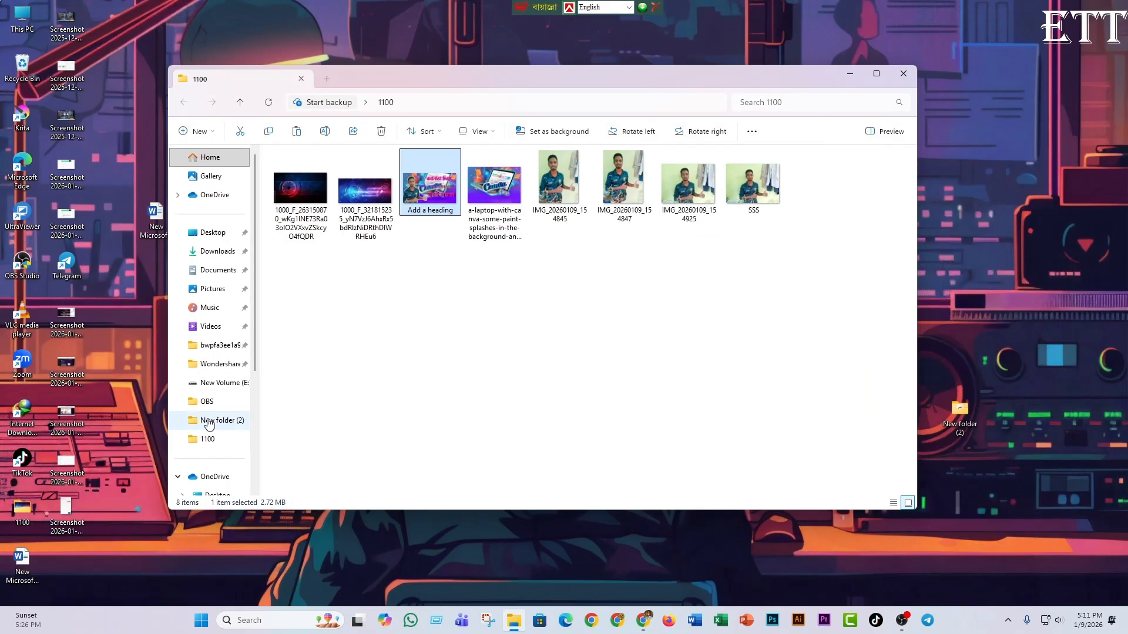
double_click(300, 189)
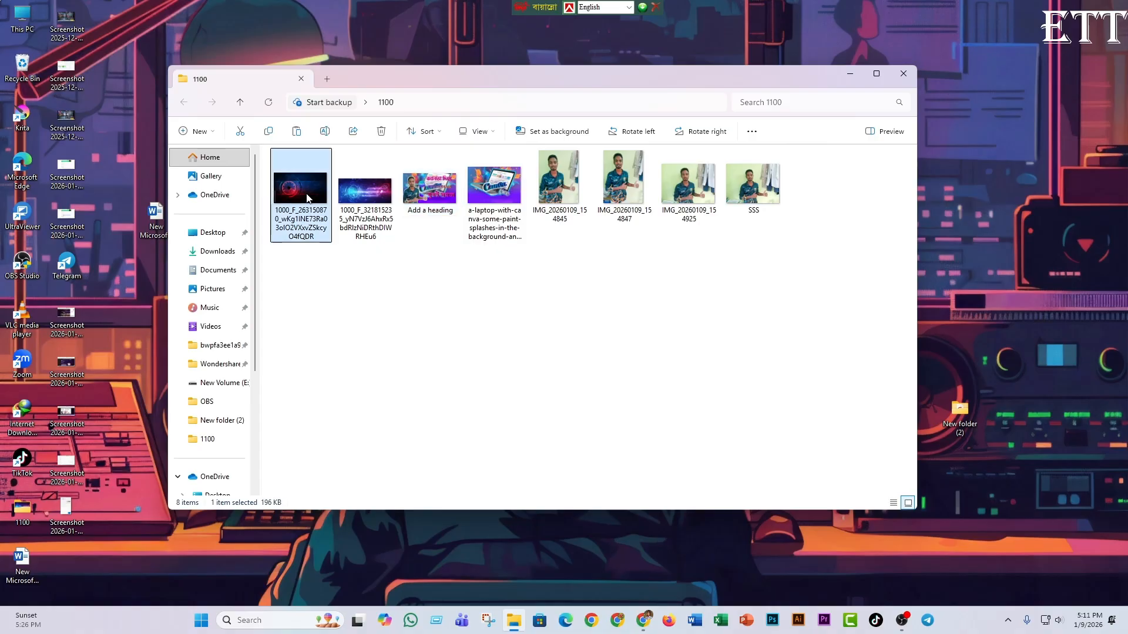
click(890, 282)
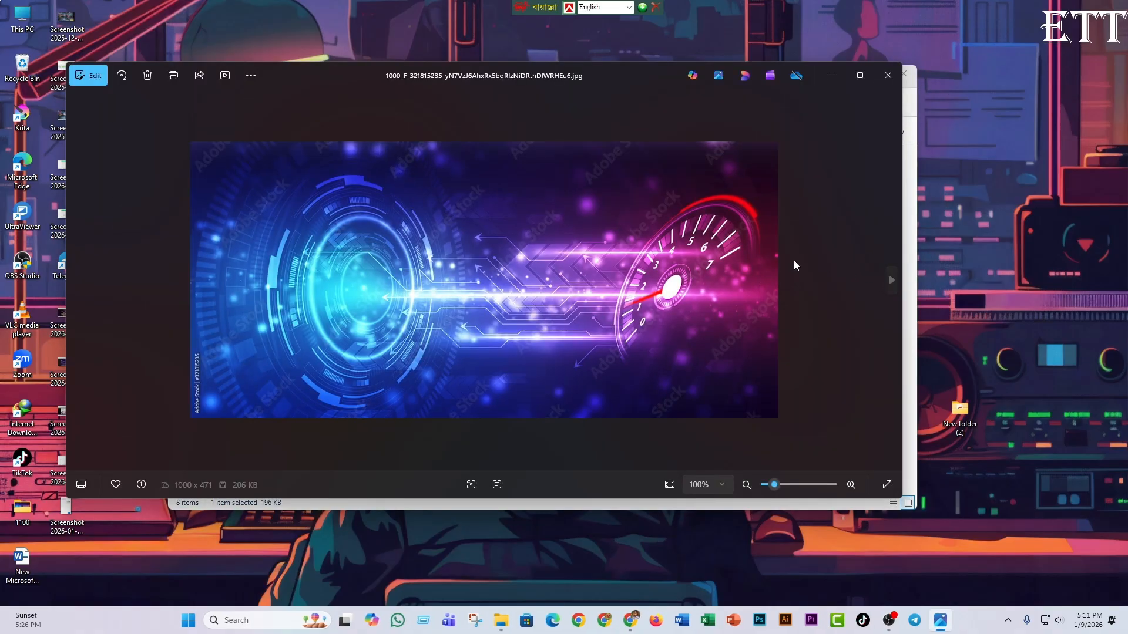
click(879, 86)
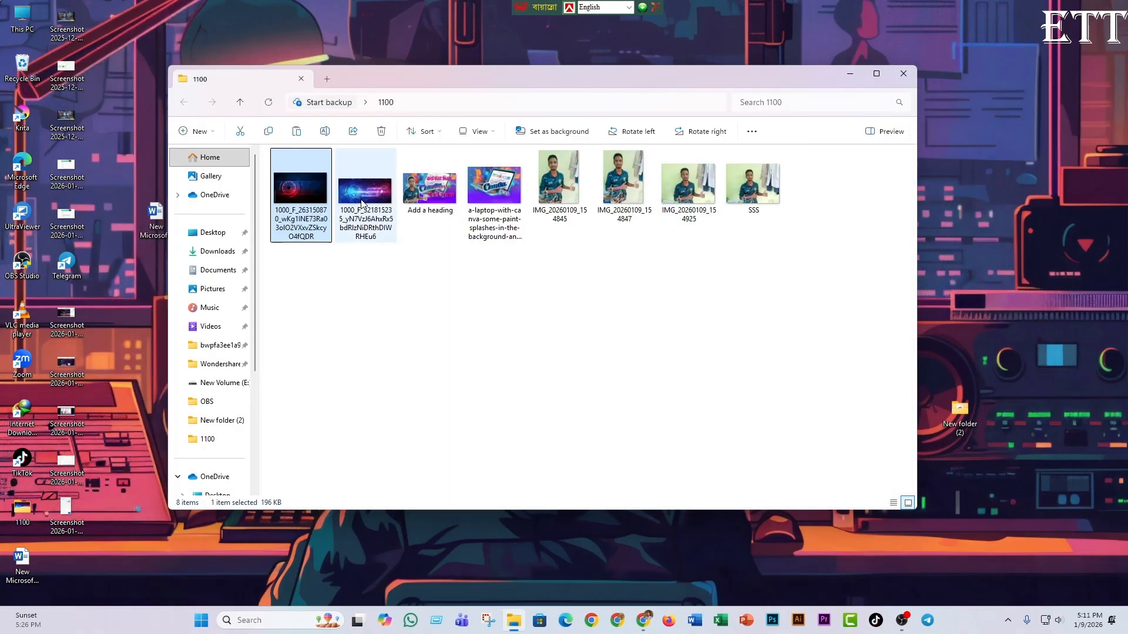
click(363, 203)
double_click(363, 204)
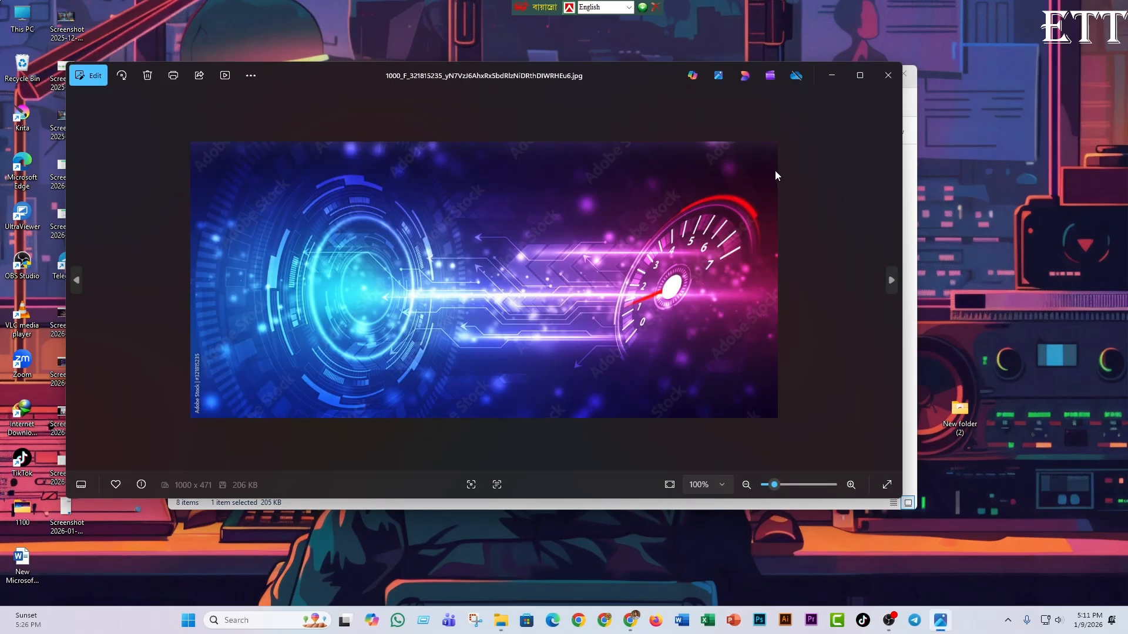
click(887, 81)
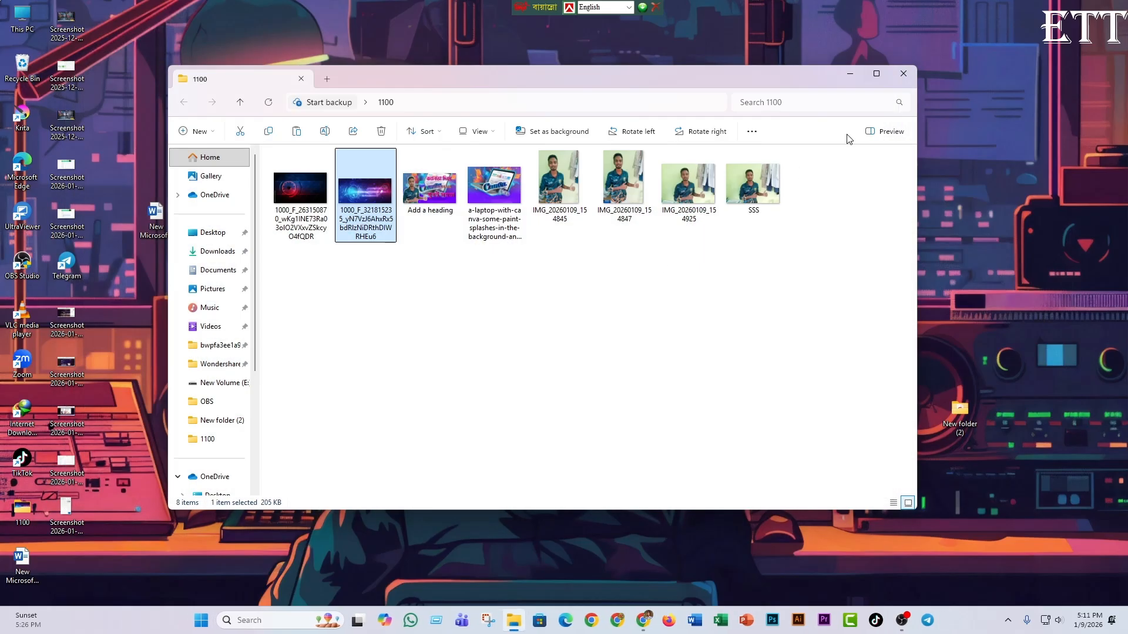
click(846, 77)
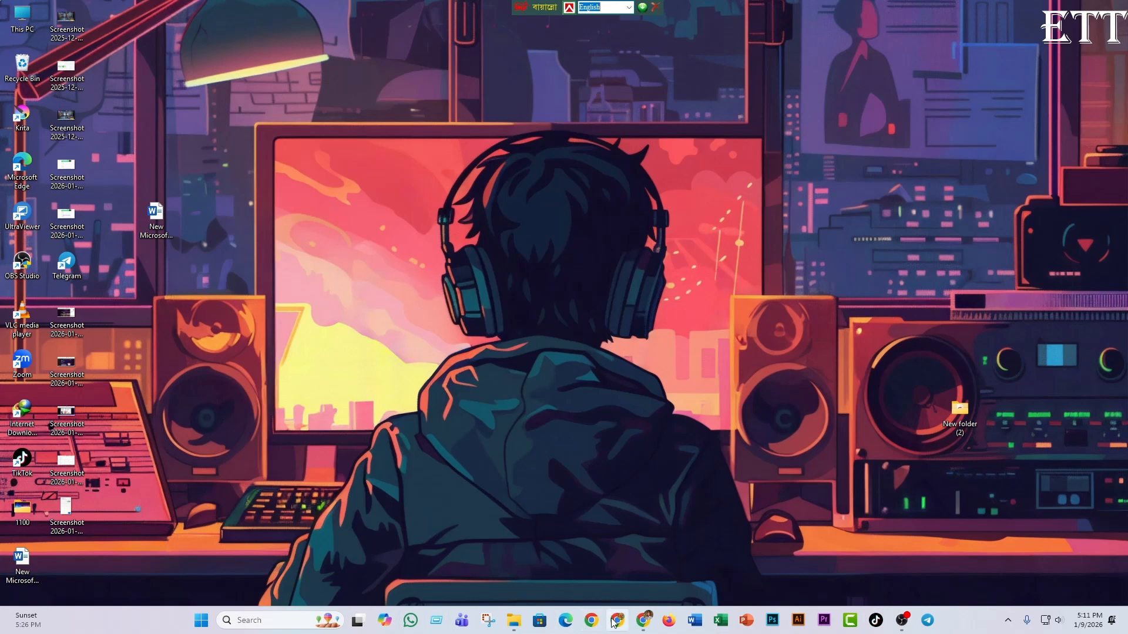
Step: Return to Chrome and upload the blue and purple speedometer image, whose name starts with 1000_F_321815235, from the 1100 folder to Canva
click(646, 629)
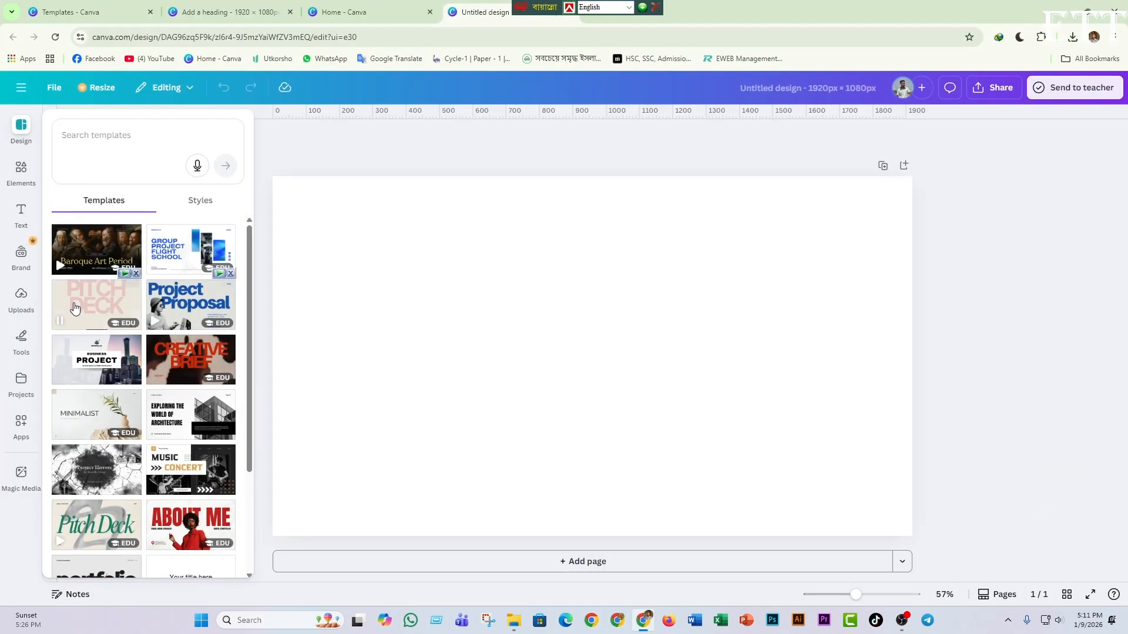
click(20, 299)
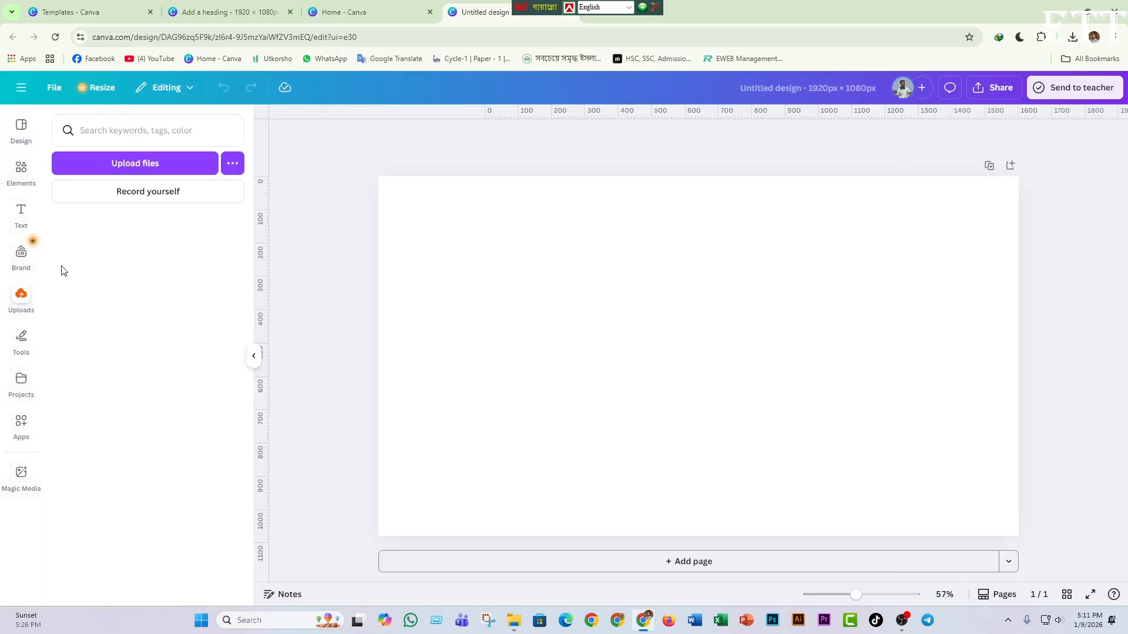
click(121, 166)
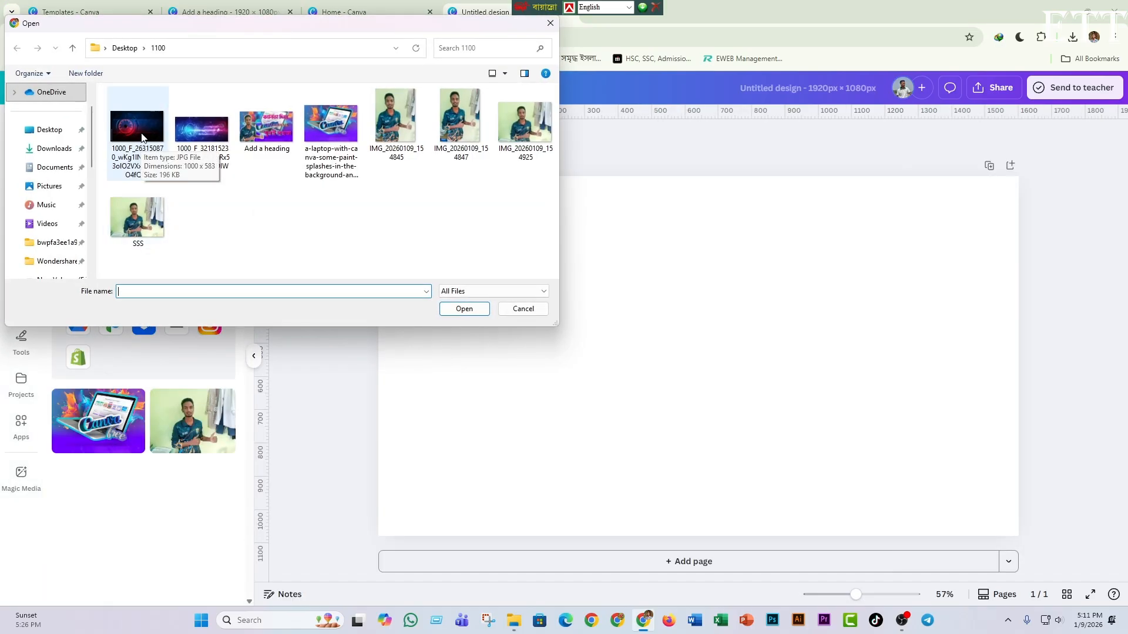
click(211, 134)
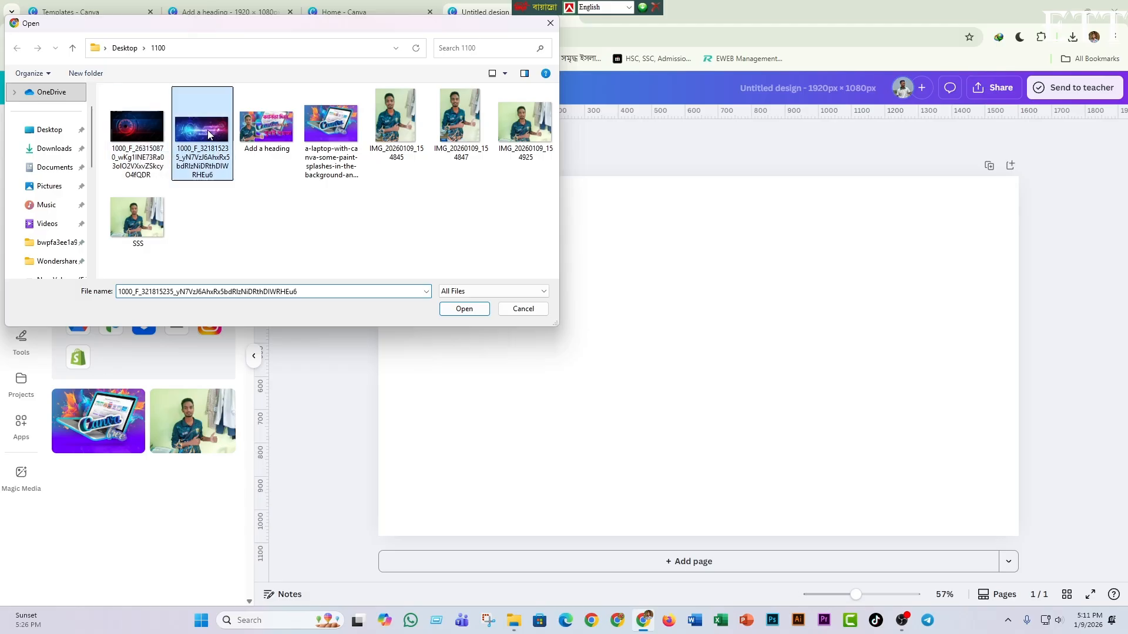
click(456, 310)
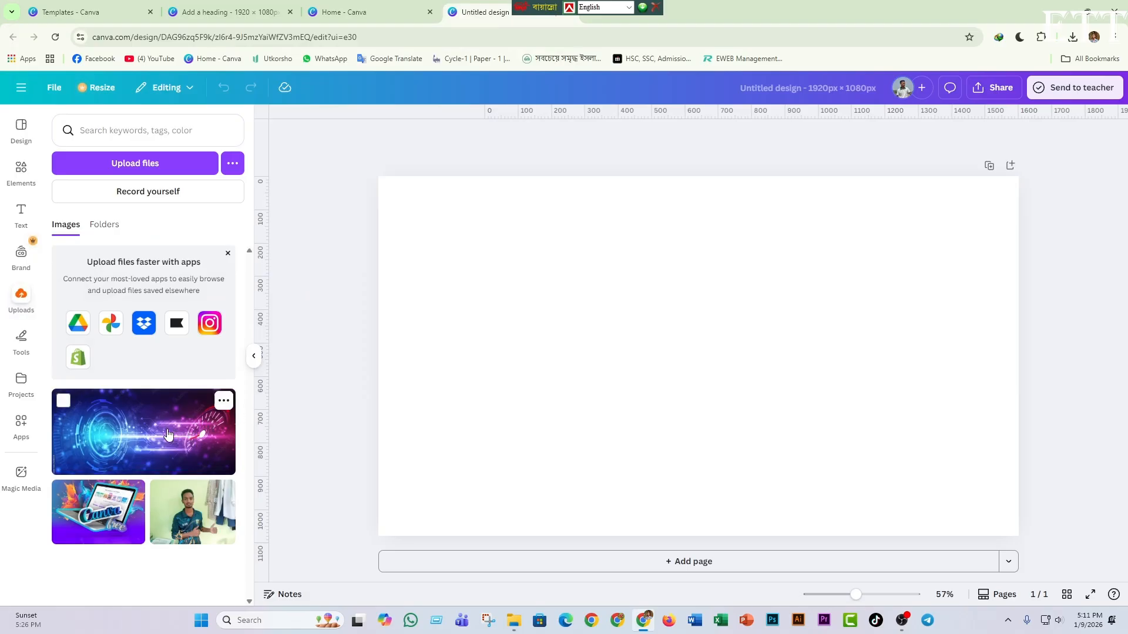
Step: Place the uploaded speedometer image on the blank page and enlarge it on all sides until it covers the whole 1920 × 1080 px canvas
click(147, 432)
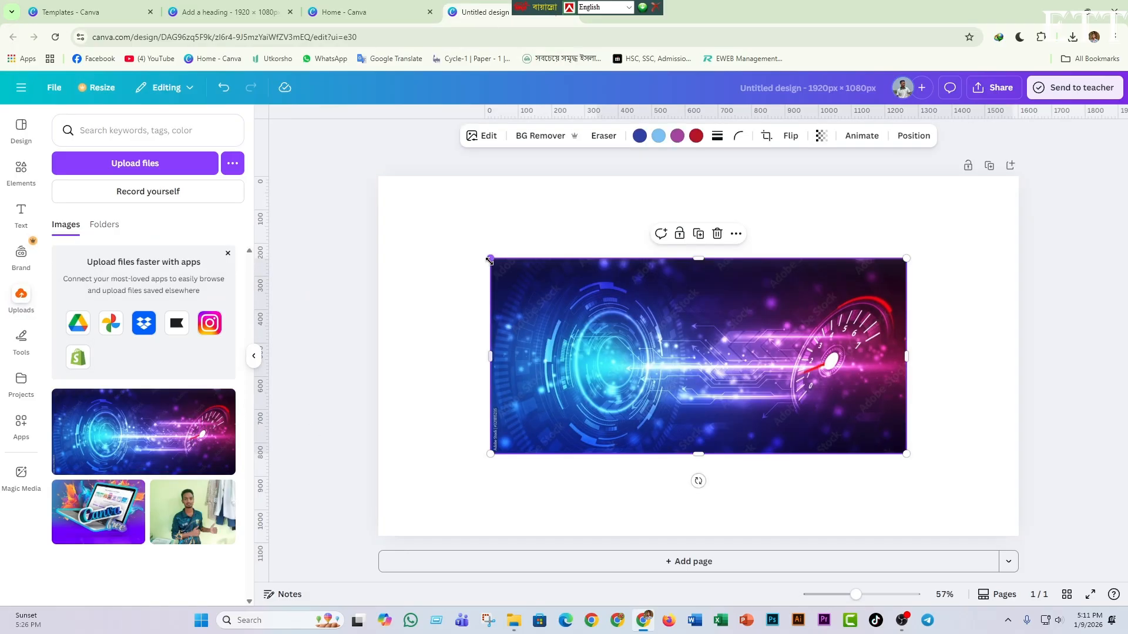
drag(491, 258, 373, 210)
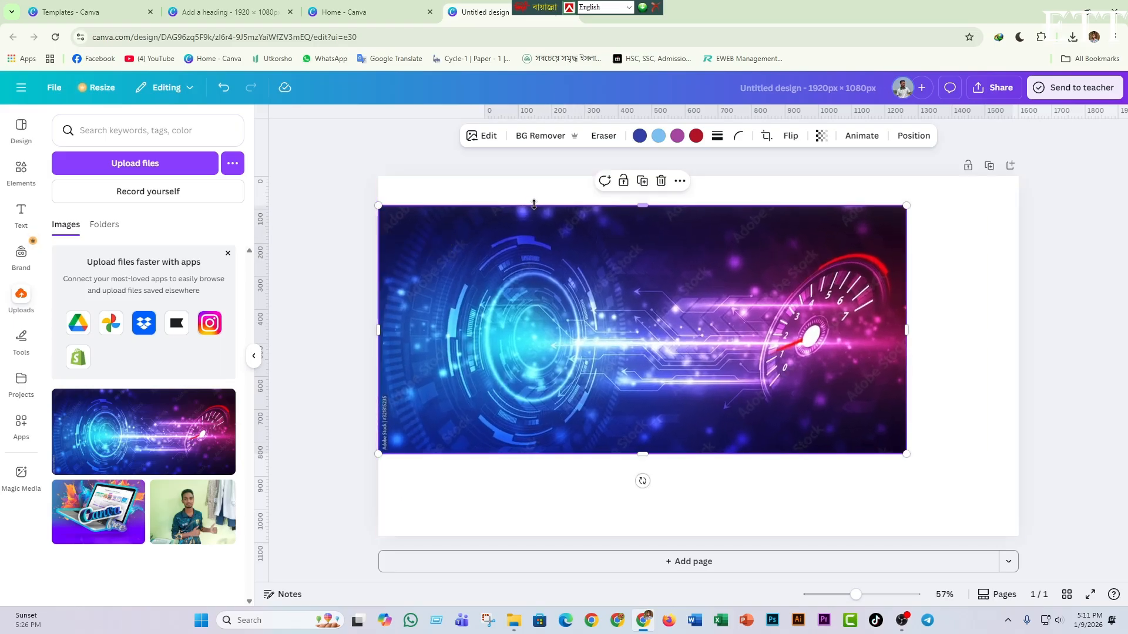
drag(531, 206, 529, 178)
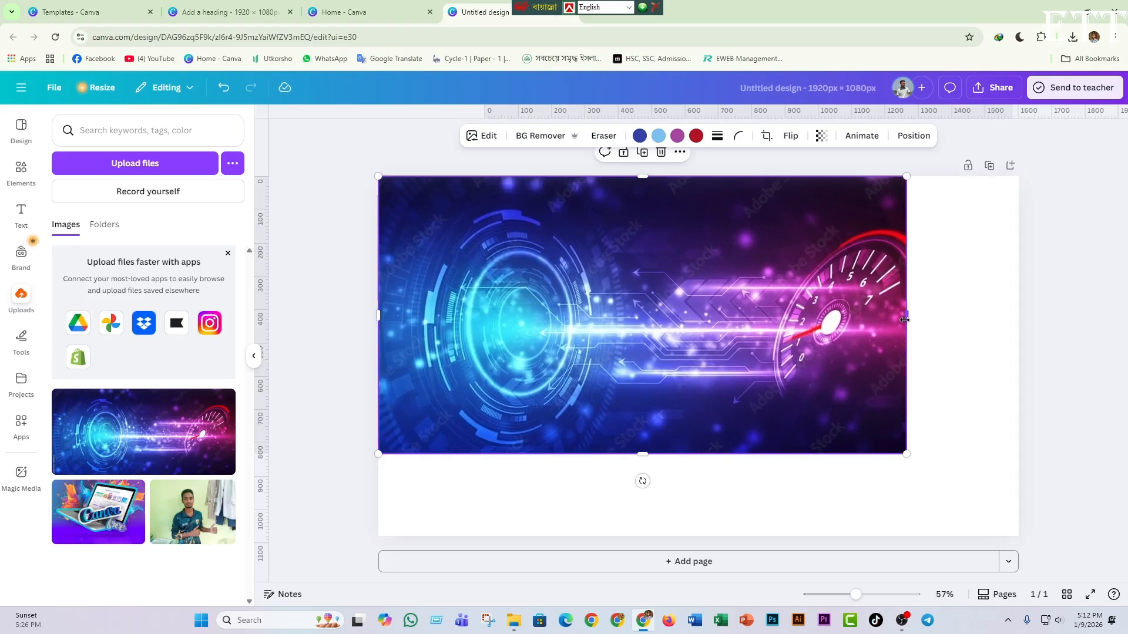
drag(906, 315, 1022, 301)
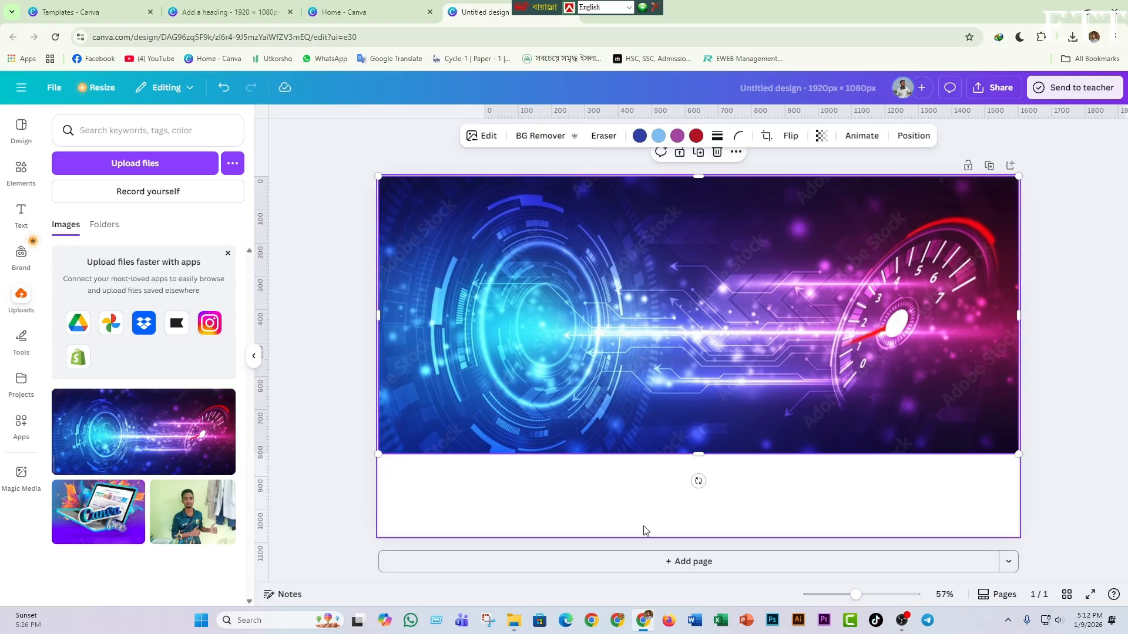
drag(698, 454, 705, 538)
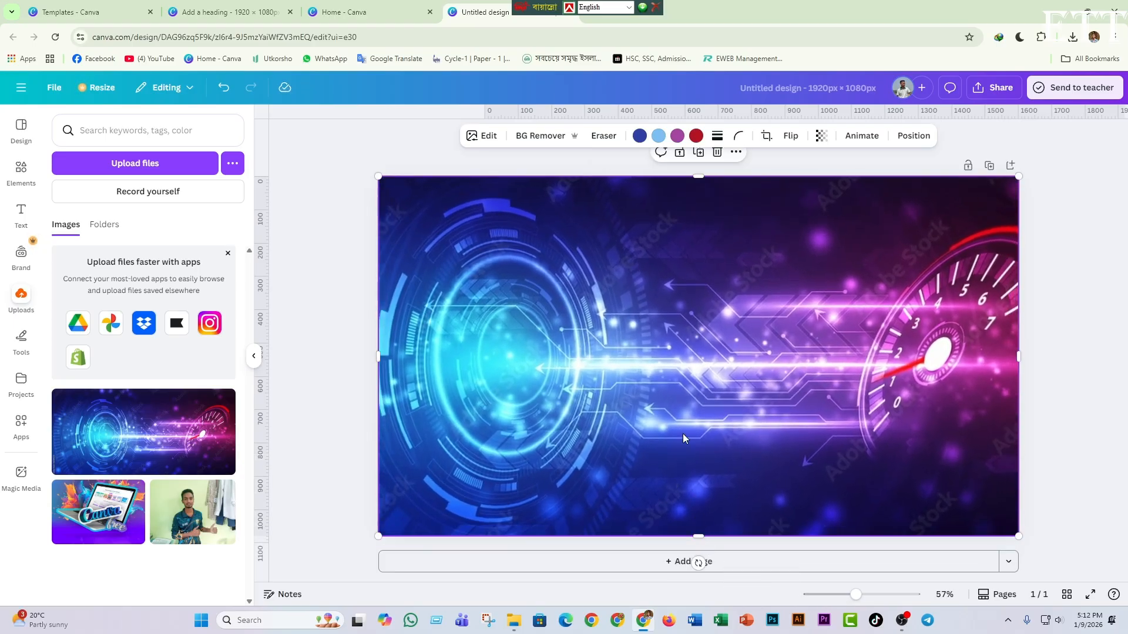
drag(533, 363, 533, 362)
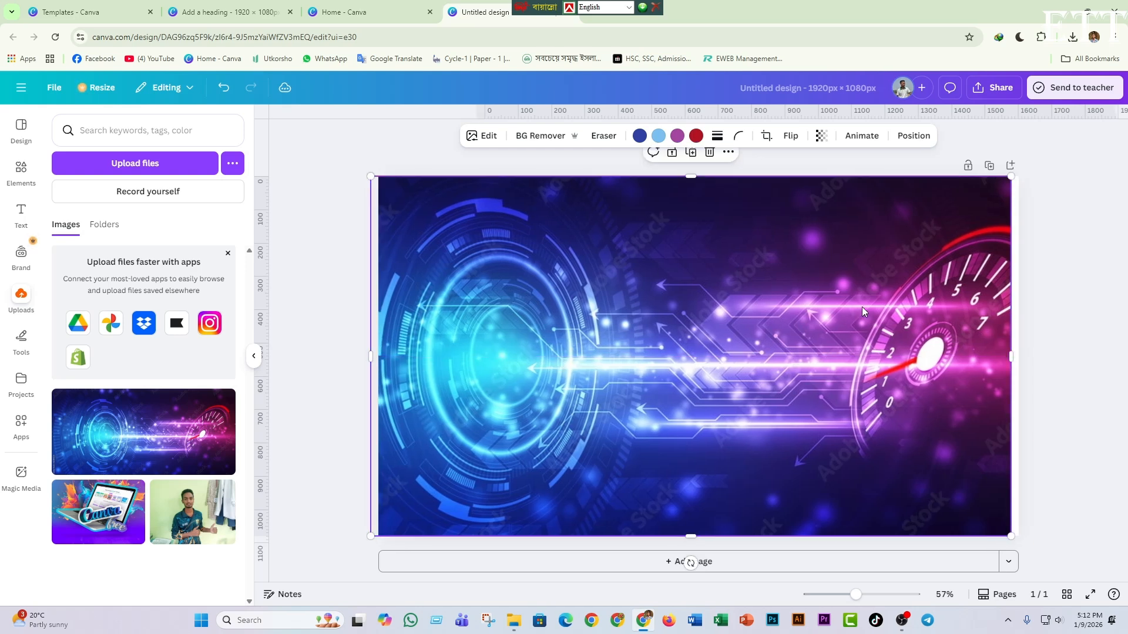
drag(779, 337, 771, 347)
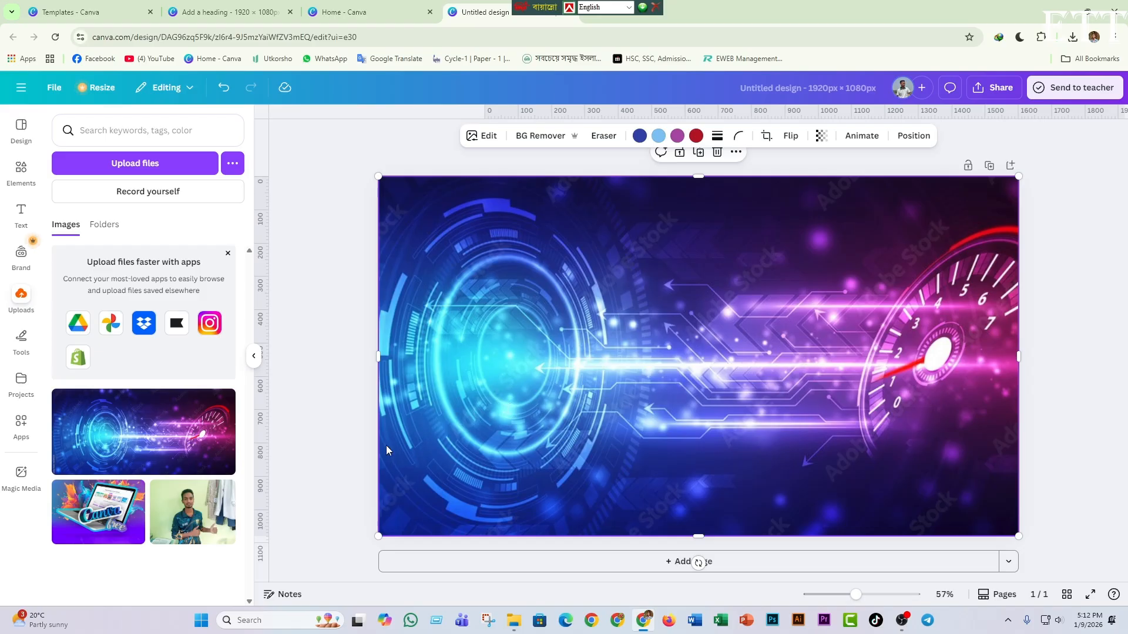
Step: Upload the SSS photo from the 1100 folder and place it on the page over the speedometer background
click(155, 171)
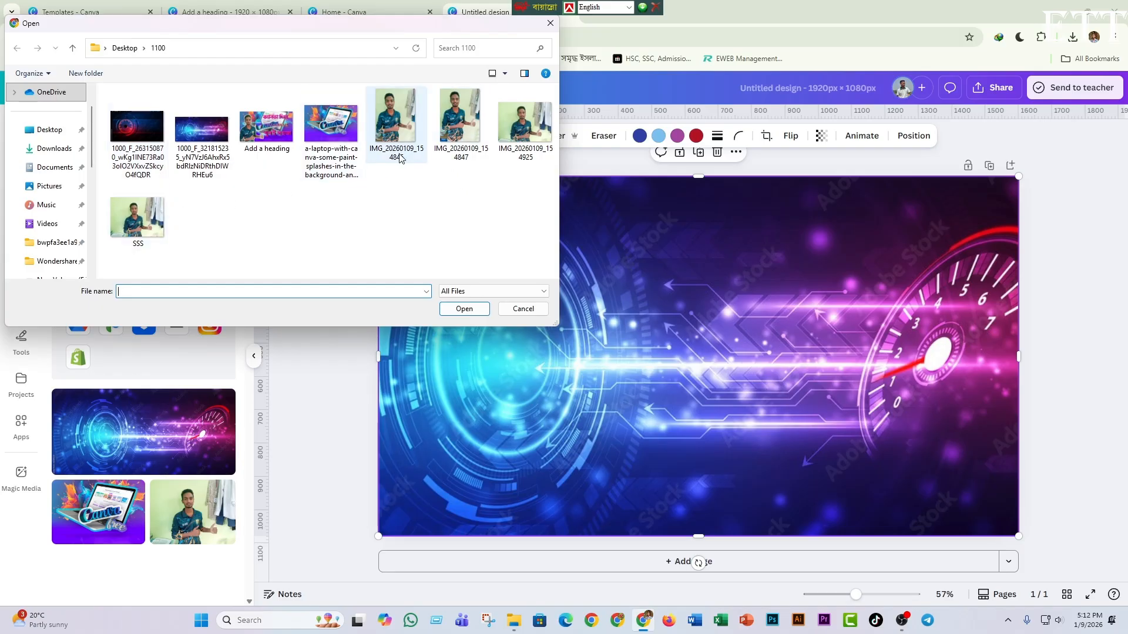
click(138, 220)
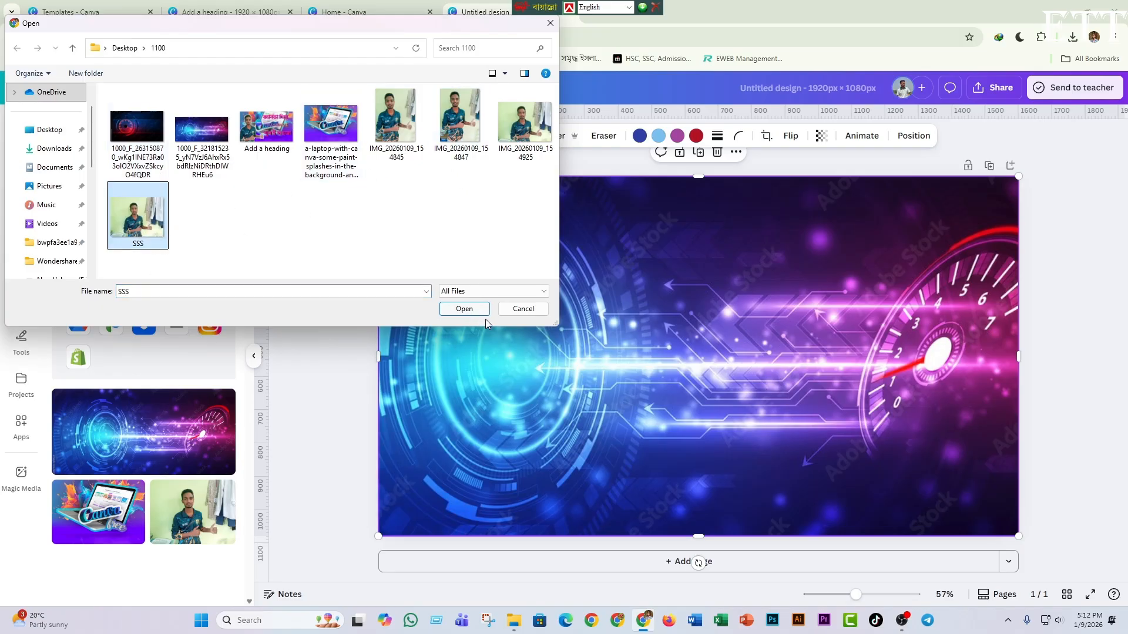
click(465, 309)
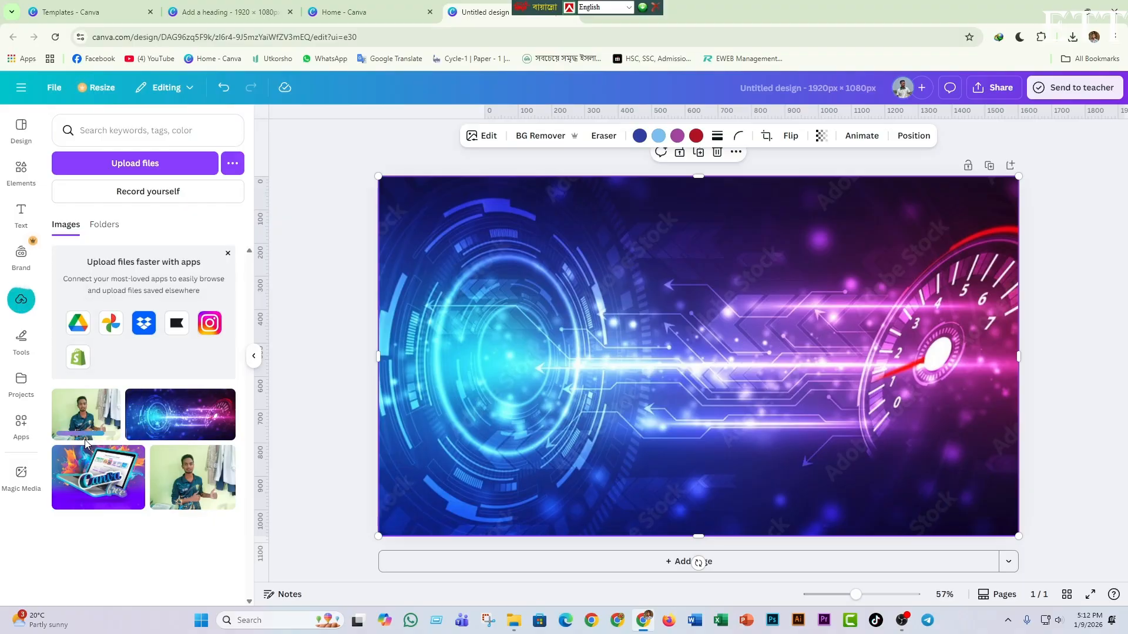
click(81, 416)
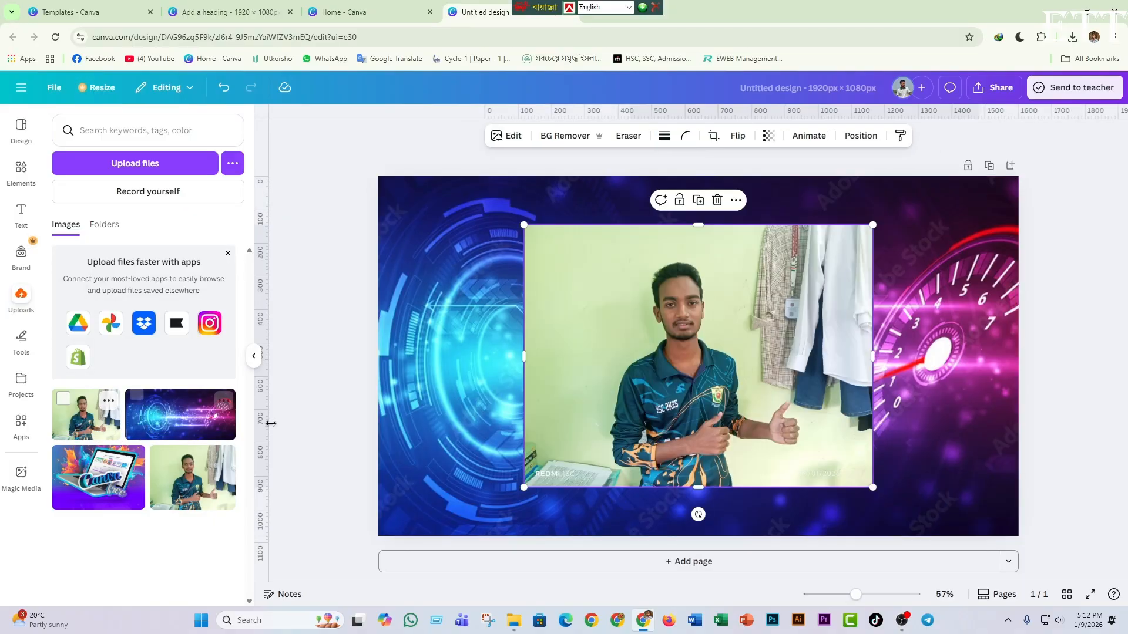
drag(749, 357, 687, 361)
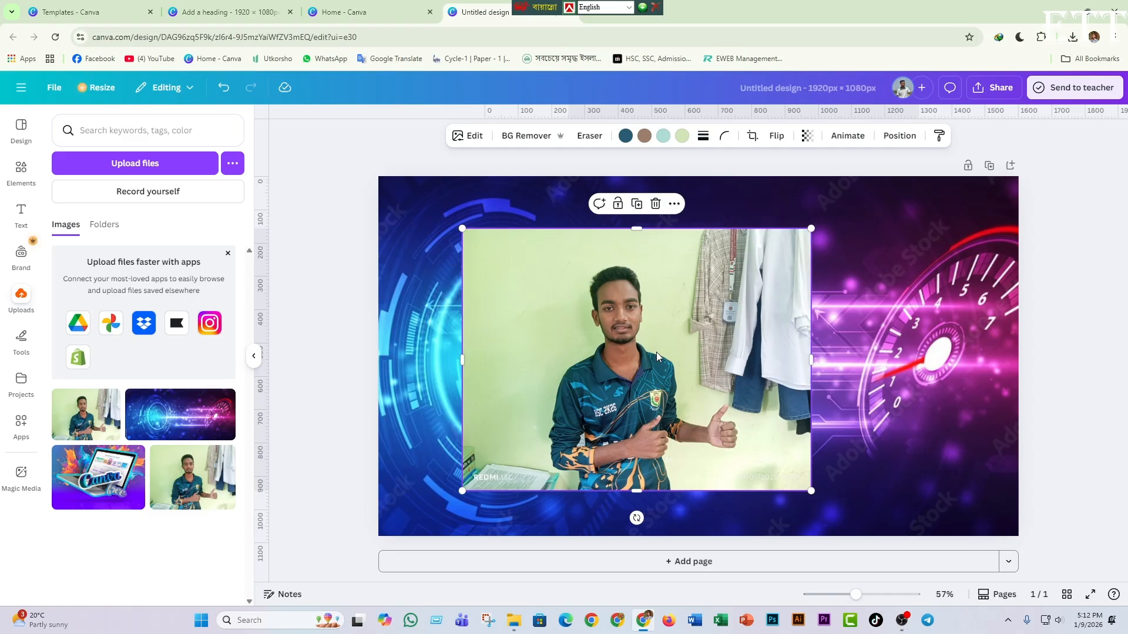
Step: Remove the background of the SSS photo and crop its frame on all four sides closely around the person
click(477, 139)
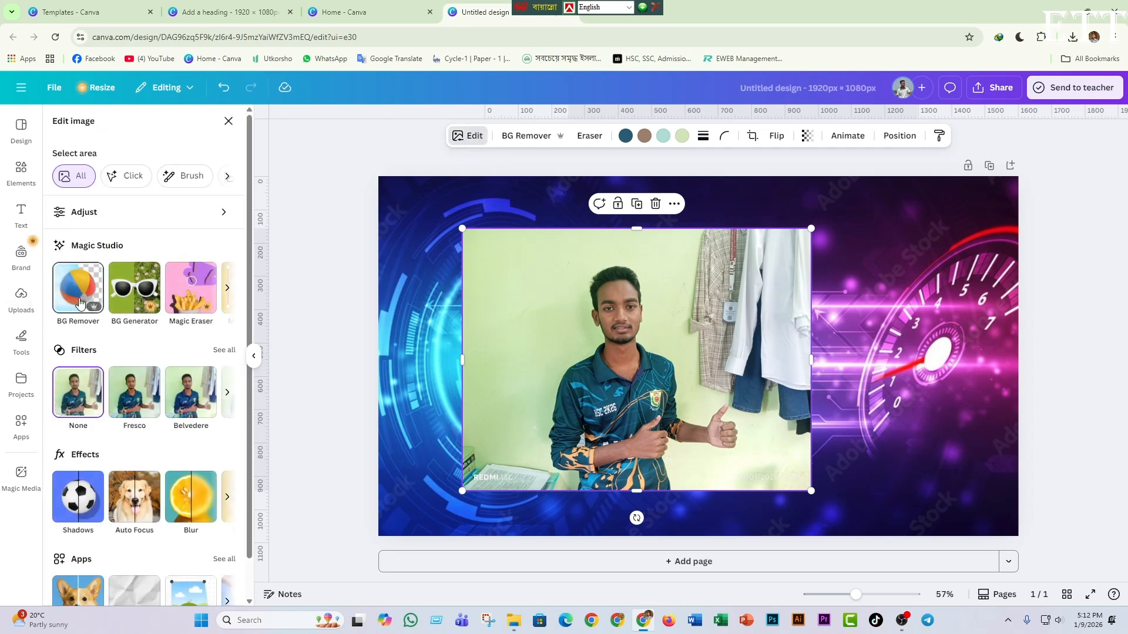
click(79, 301)
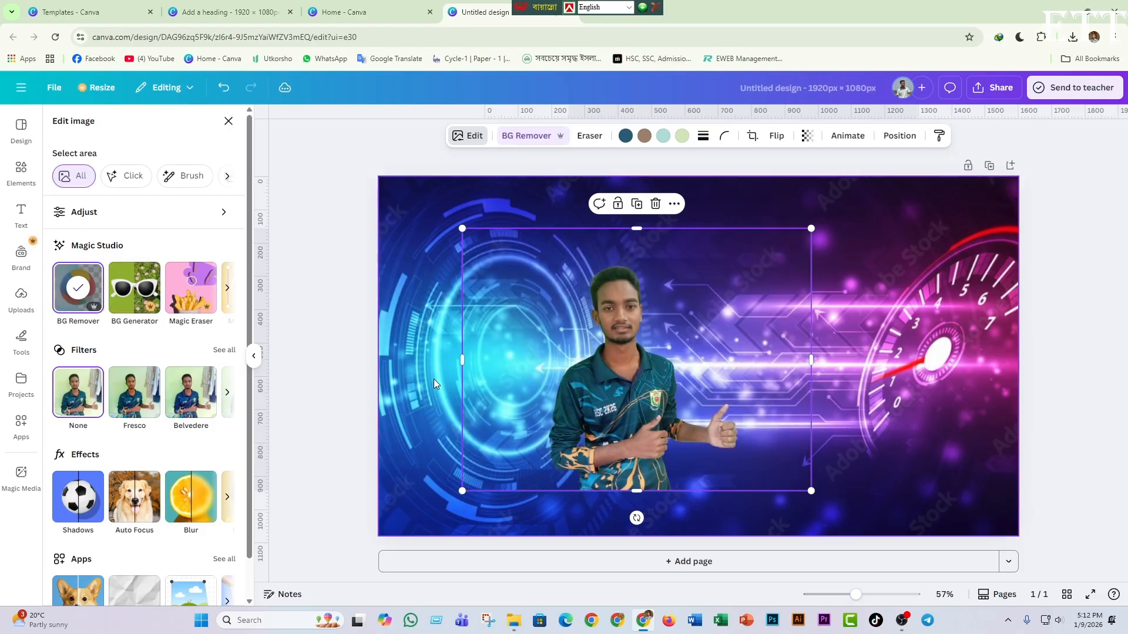
drag(463, 361, 547, 362)
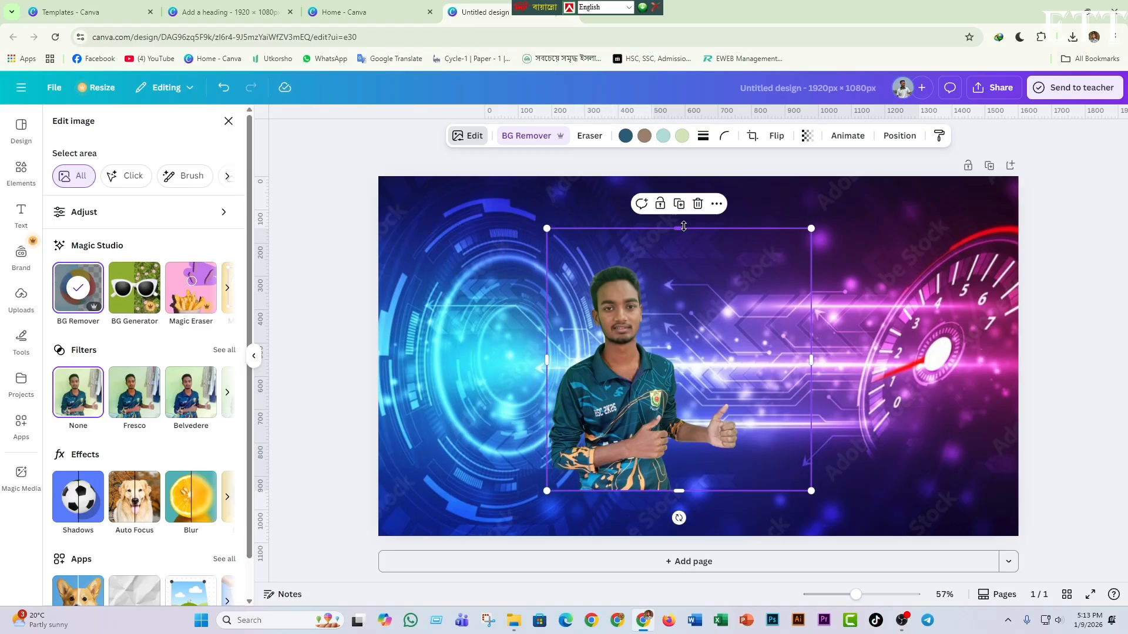
drag(684, 226, 683, 258)
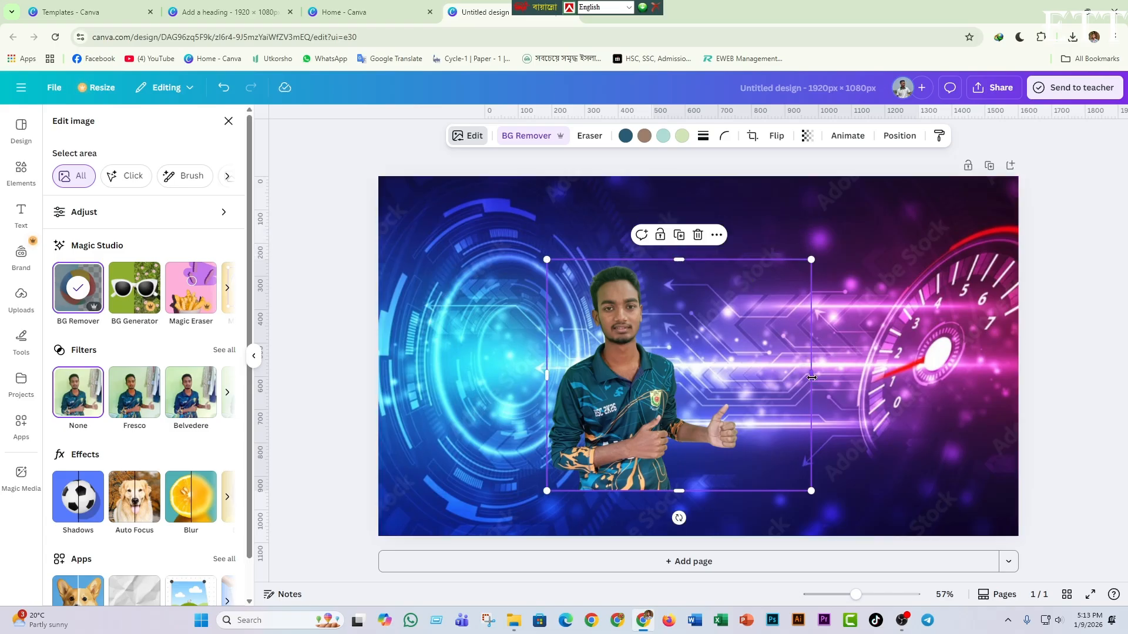
drag(811, 377, 740, 378)
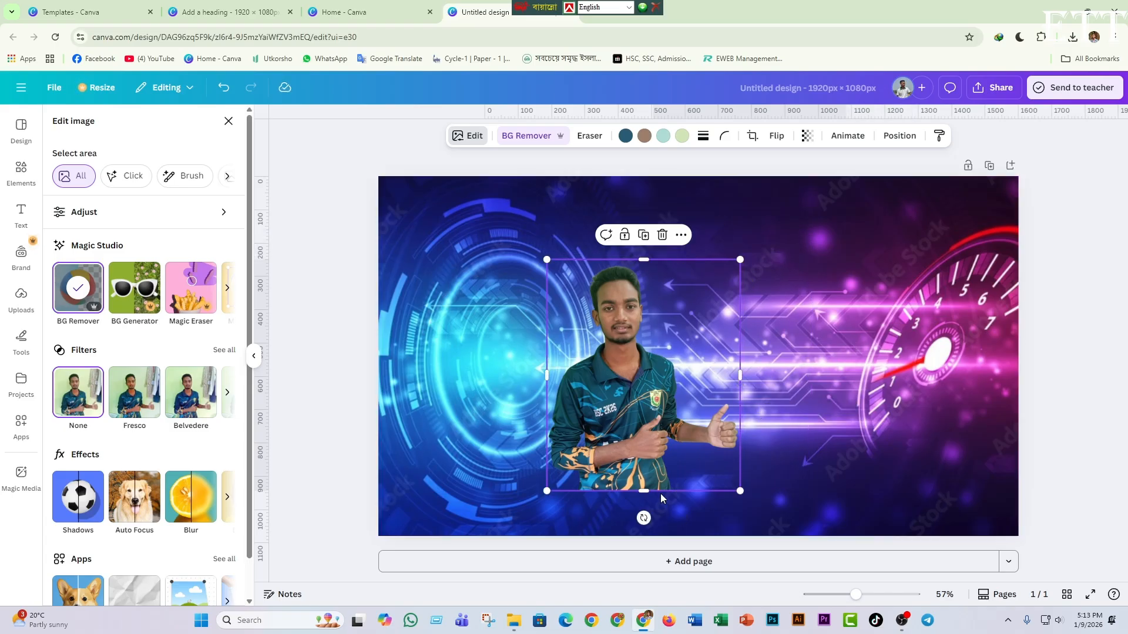
drag(644, 491, 647, 468)
Step: Enlarge the person cutout to most of the page height and align it with the page's lower-left corner
drag(654, 379, 500, 438)
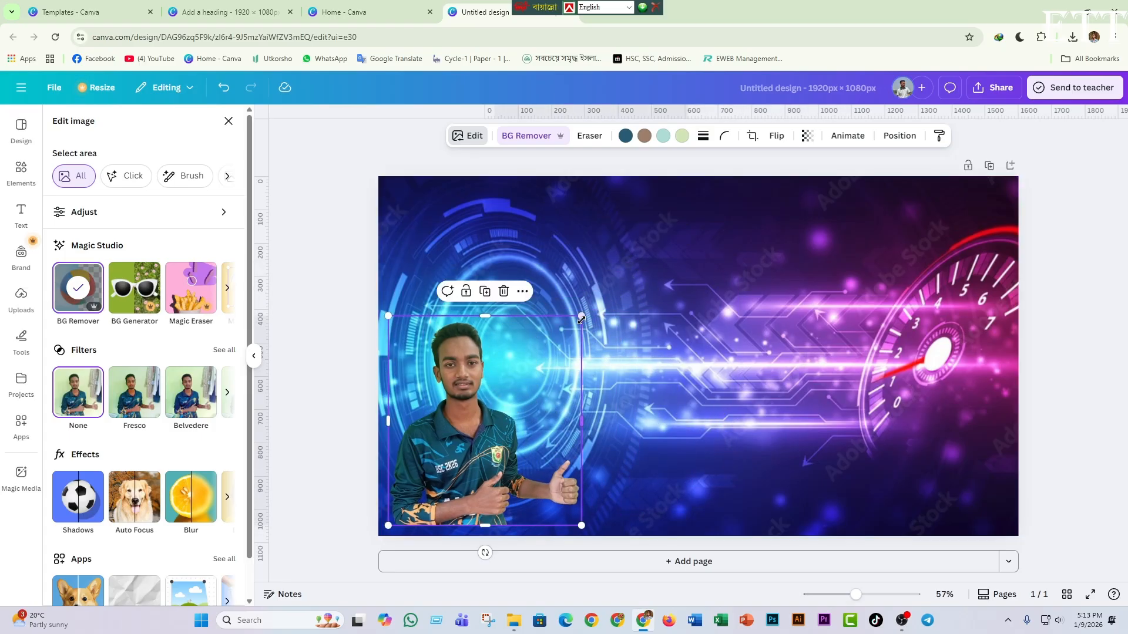
drag(581, 319, 632, 227)
drag(657, 196, 658, 197)
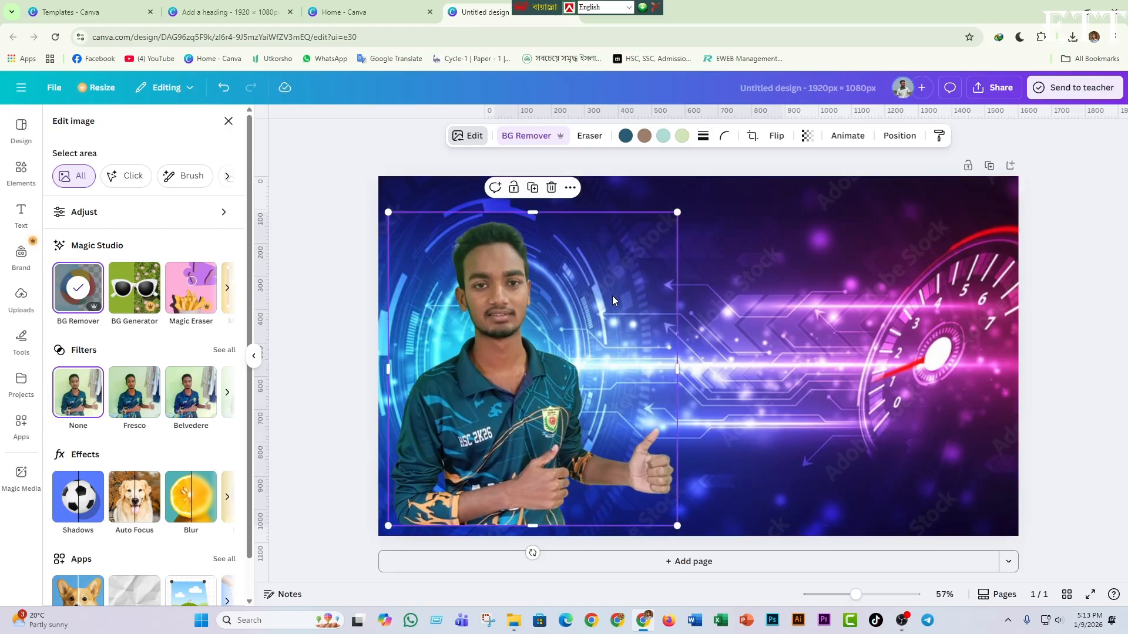
drag(558, 433, 552, 422)
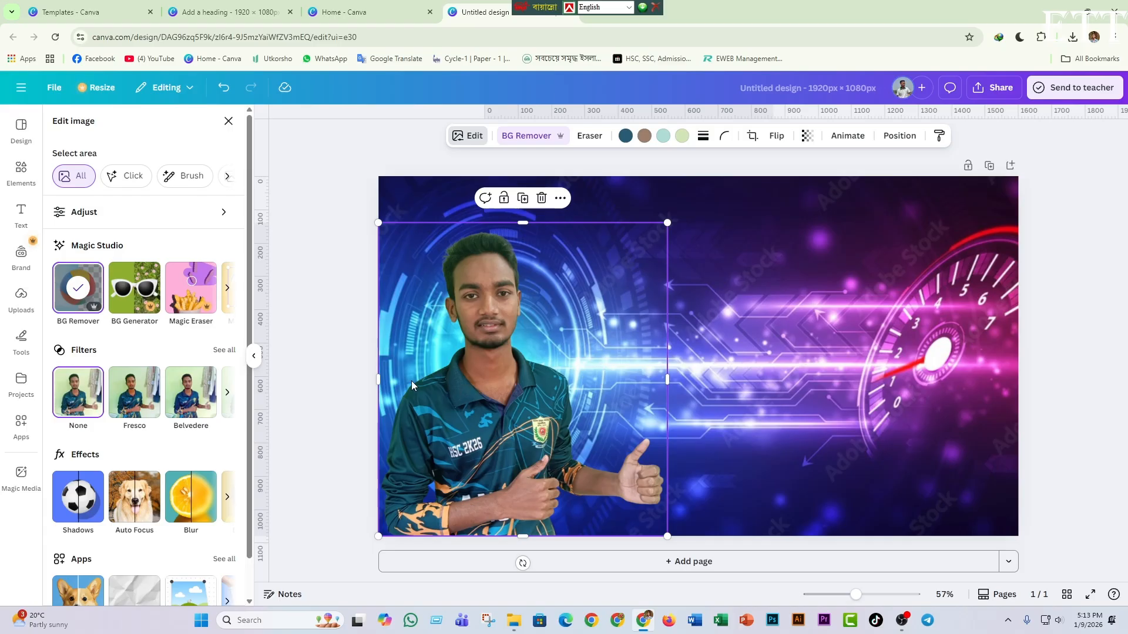
Step: Add an Outline shadow to the person cutout with size 20, intensity 100 and white colour #FFFFFF
click(80, 508)
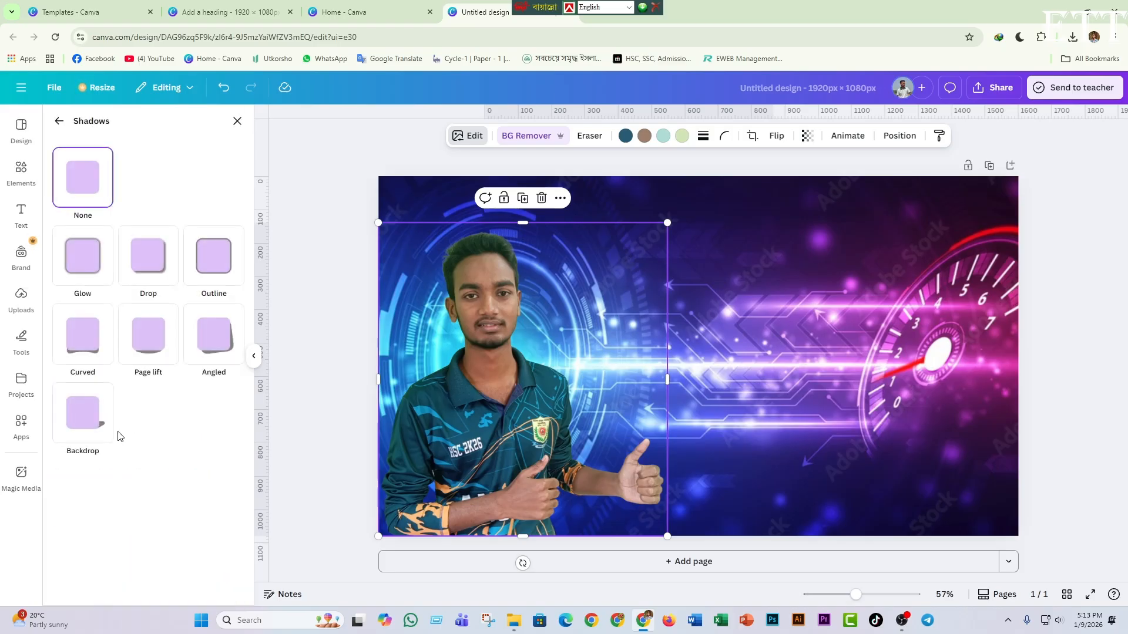
click(217, 270)
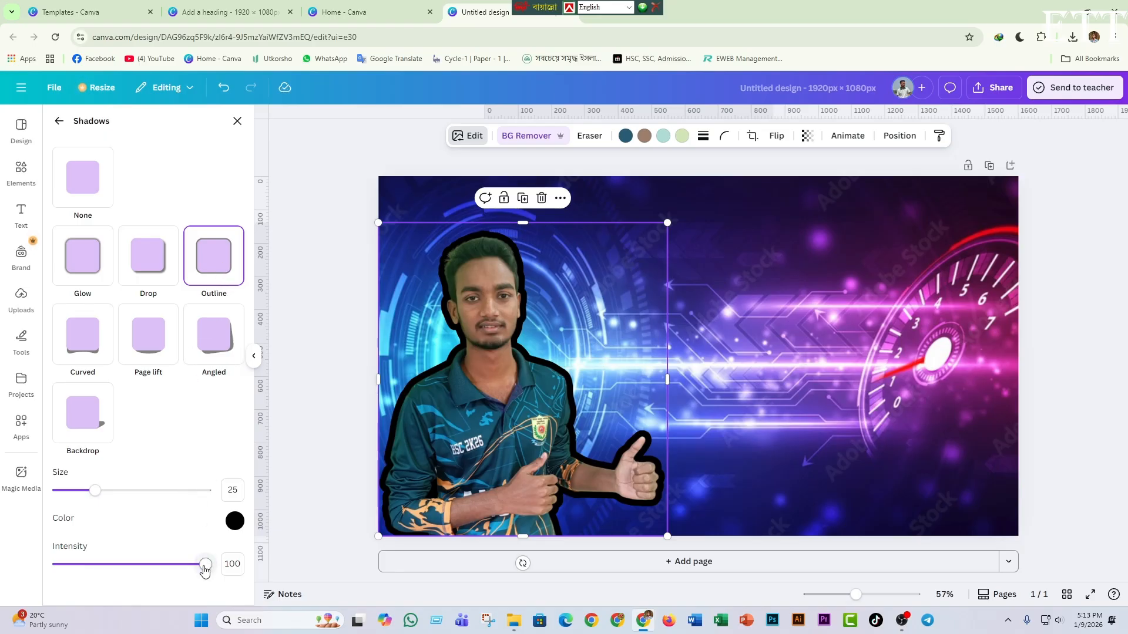
mouse_move(204, 570)
mouse_down()
mouse_move(164, 569)
mouse_move(218, 570)
mouse_up()
mouse_move(95, 498)
mouse_down()
mouse_move(188, 497)
mouse_move(95, 500)
mouse_move(88, 510)
mouse_up()
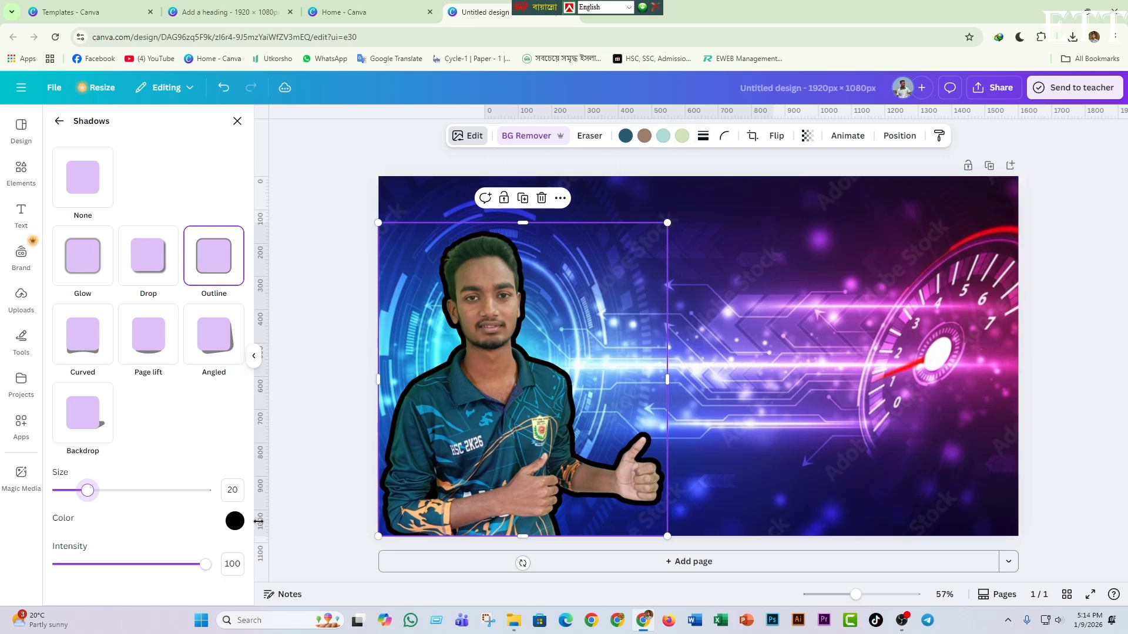
click(235, 521)
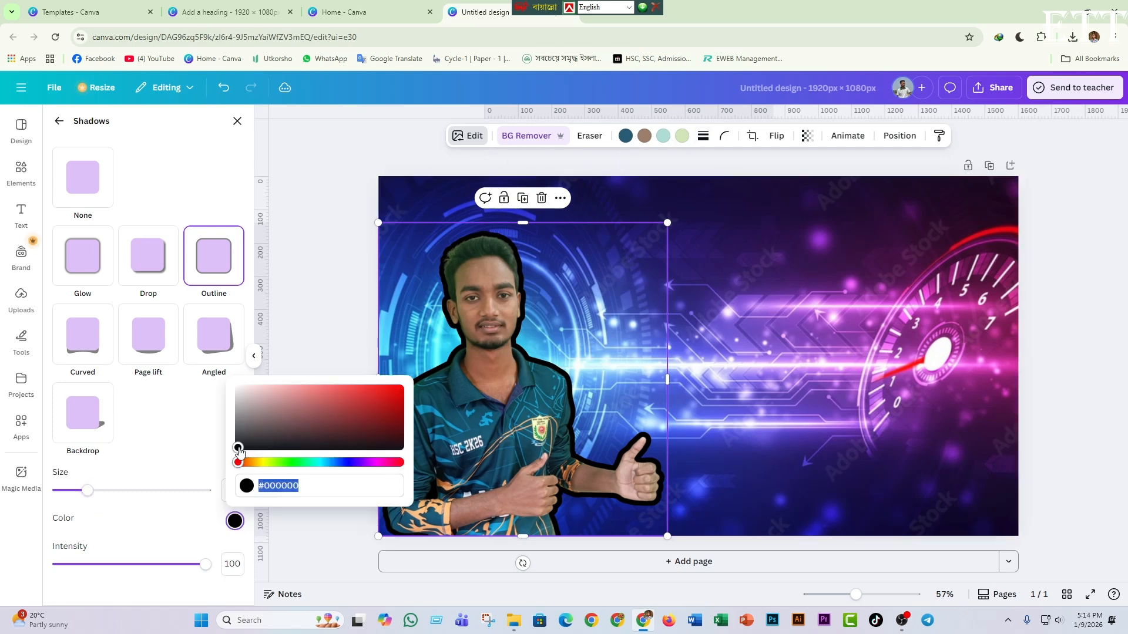
drag(237, 450, 237, 388)
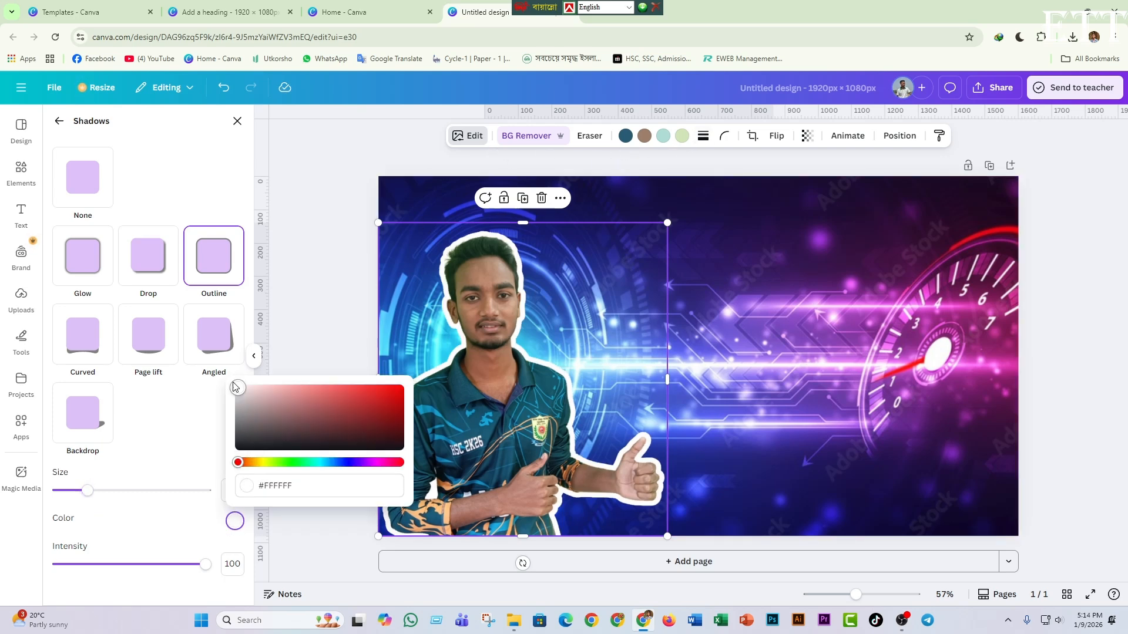
click(595, 309)
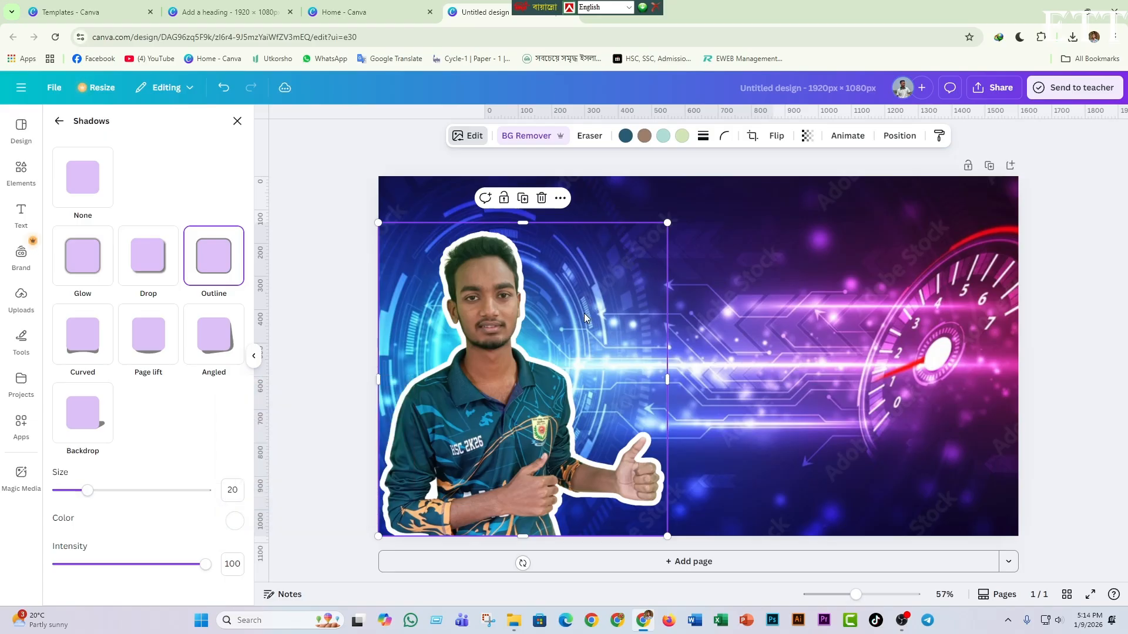
click(722, 239)
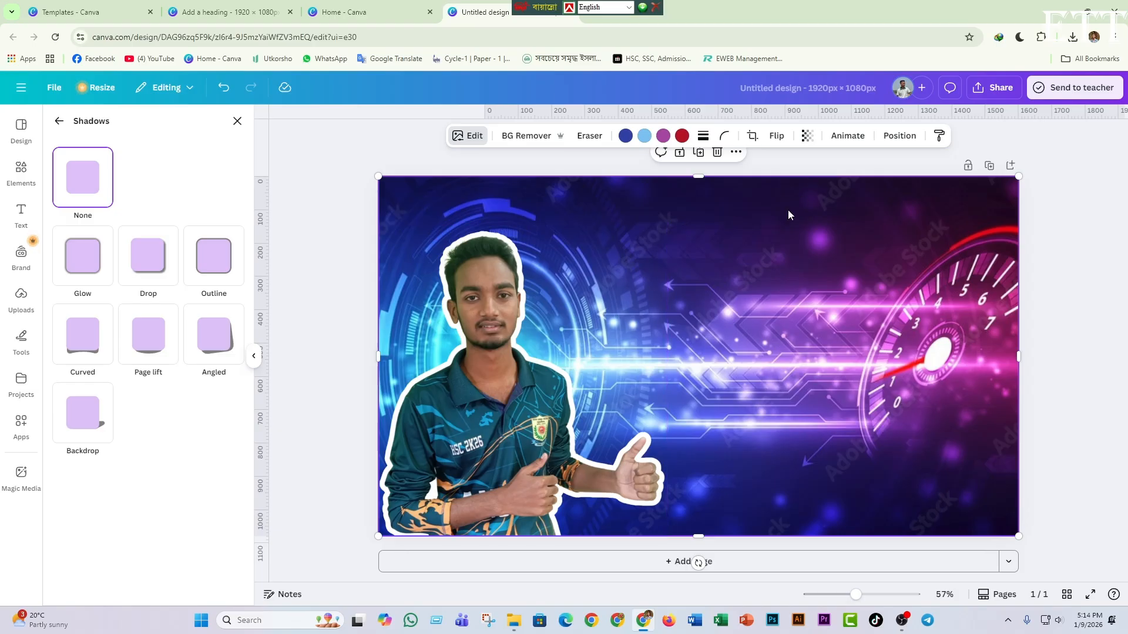
click(237, 121)
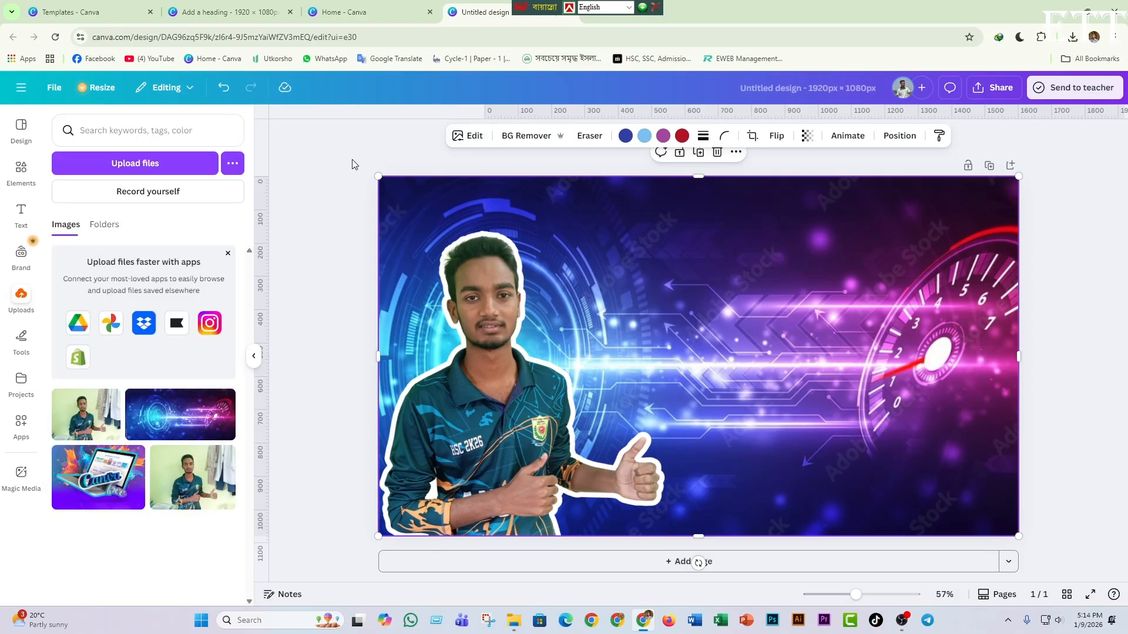
Step: Blur the whole speedometer background image with an intensity of 24
click(646, 240)
click(697, 213)
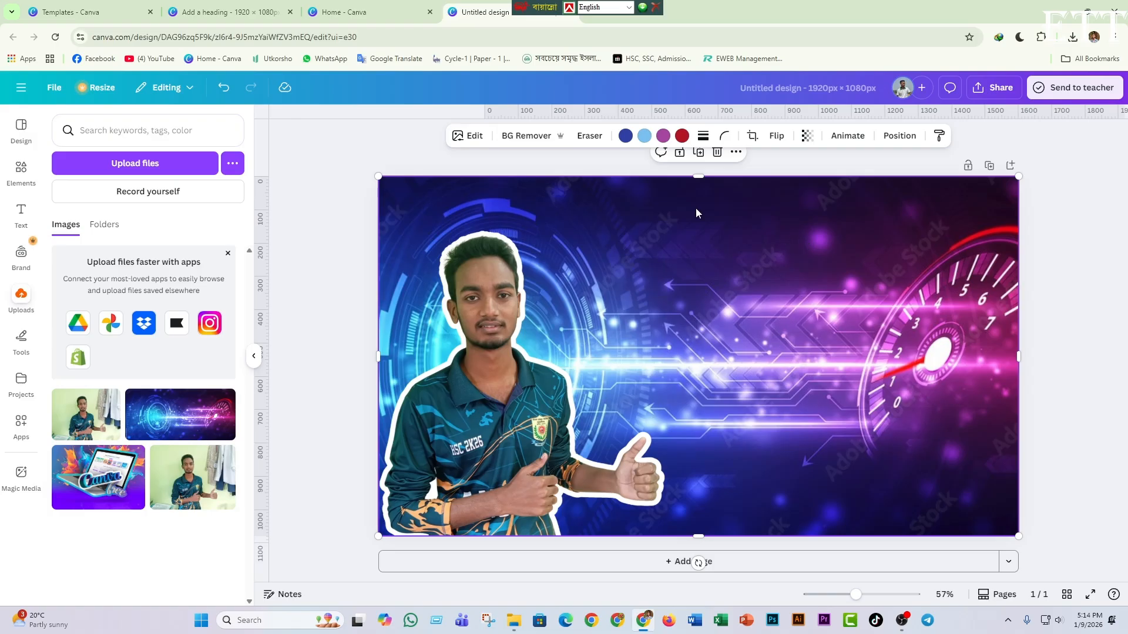
click(464, 135)
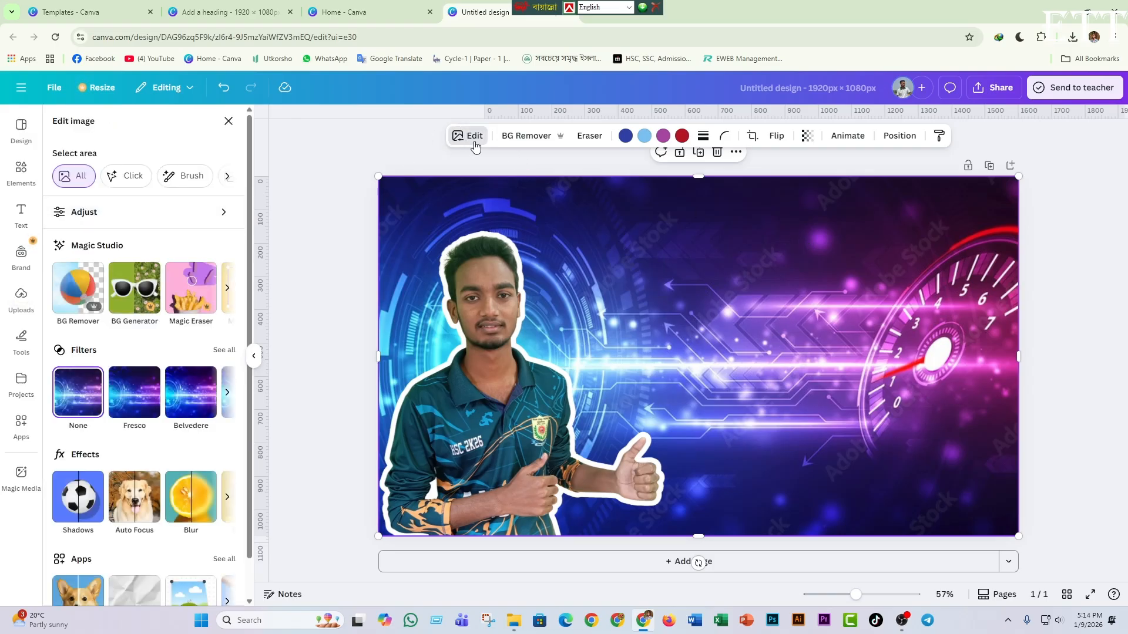
click(196, 506)
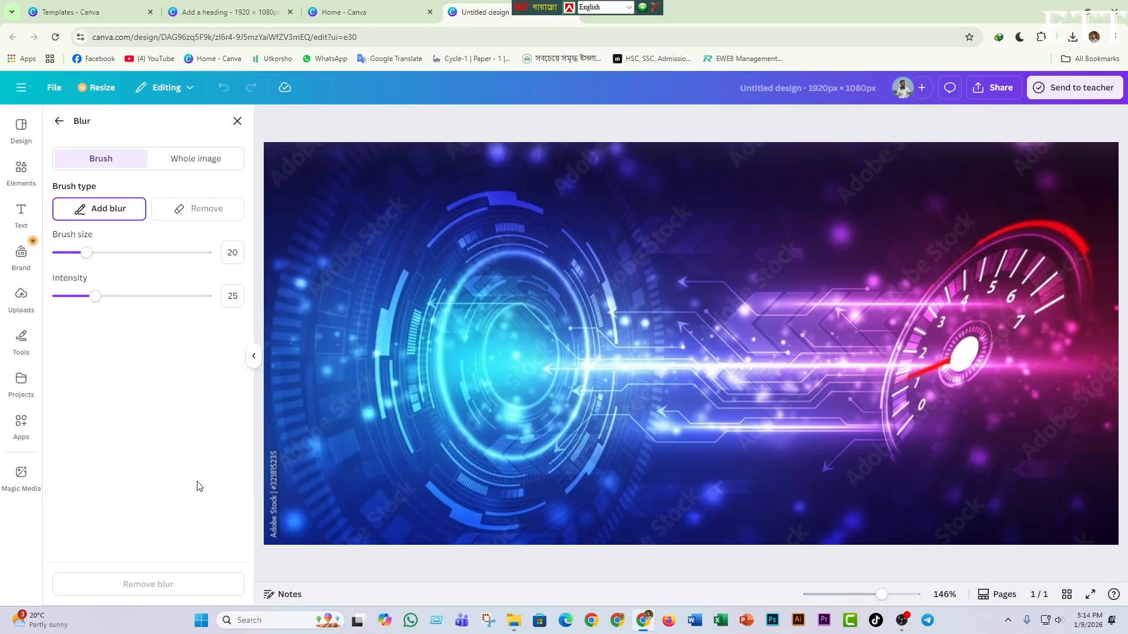
drag(83, 257, 65, 254)
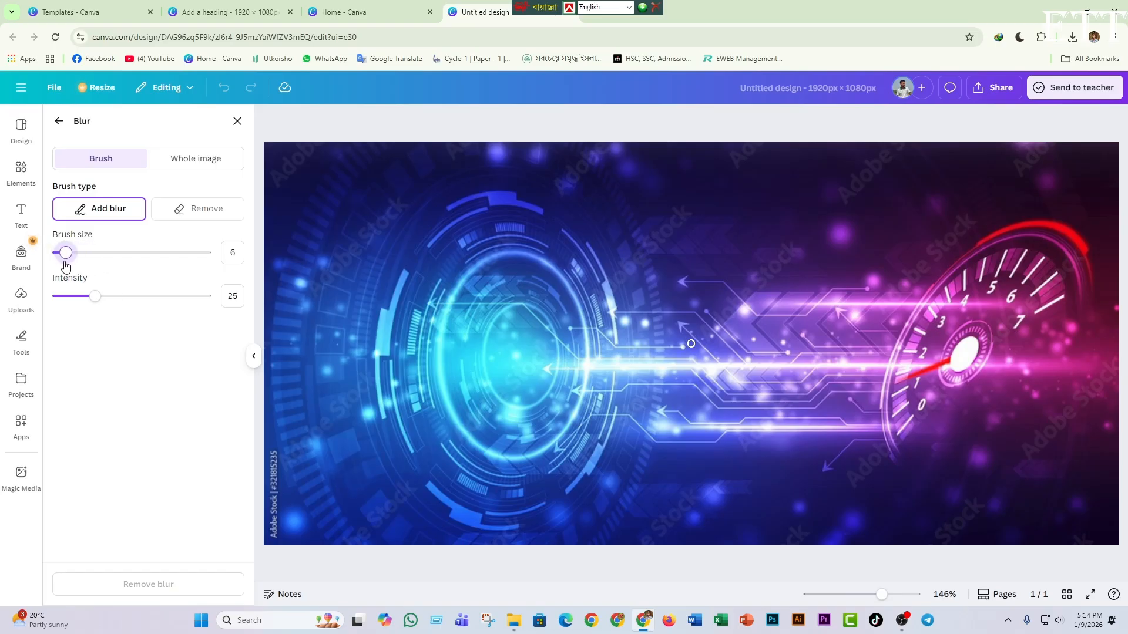
click(197, 165)
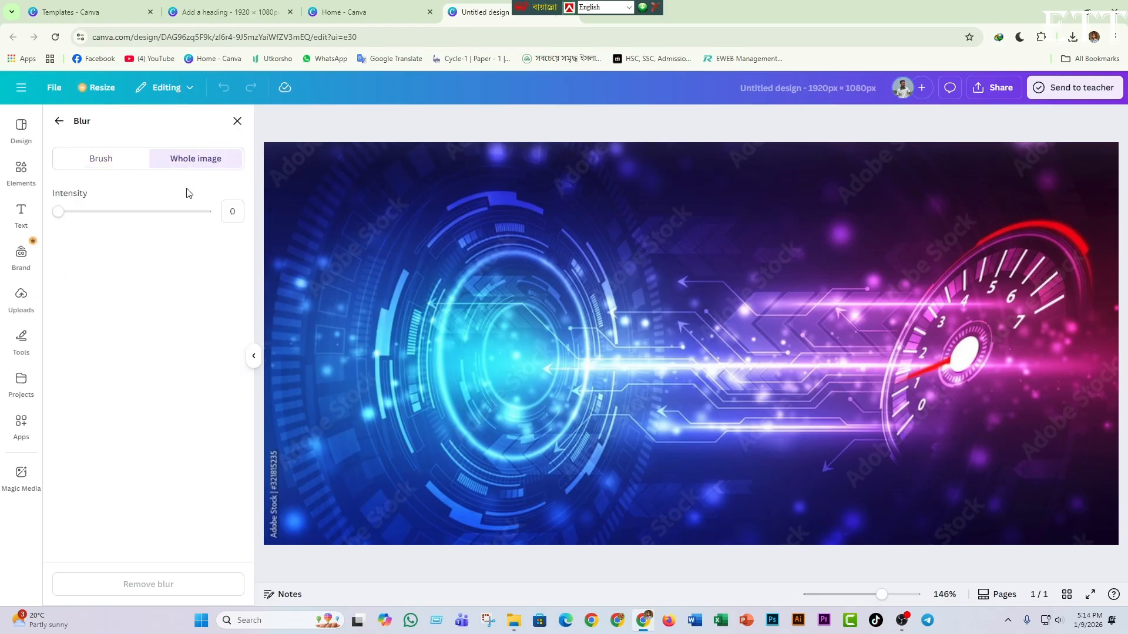
drag(63, 221, 97, 221)
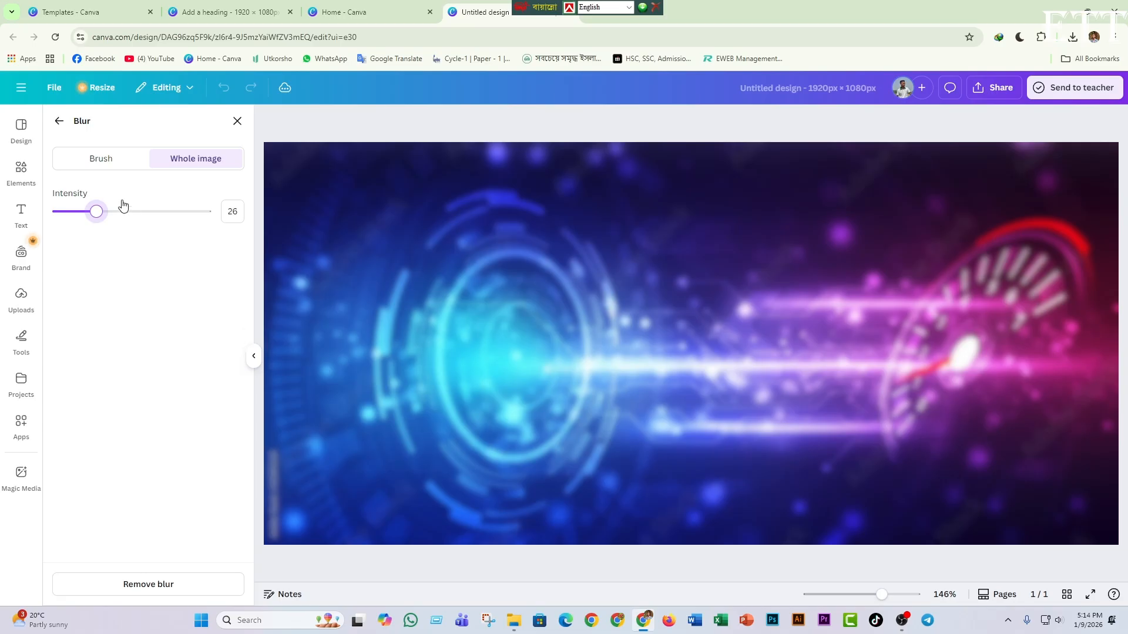
drag(96, 212, 94, 219)
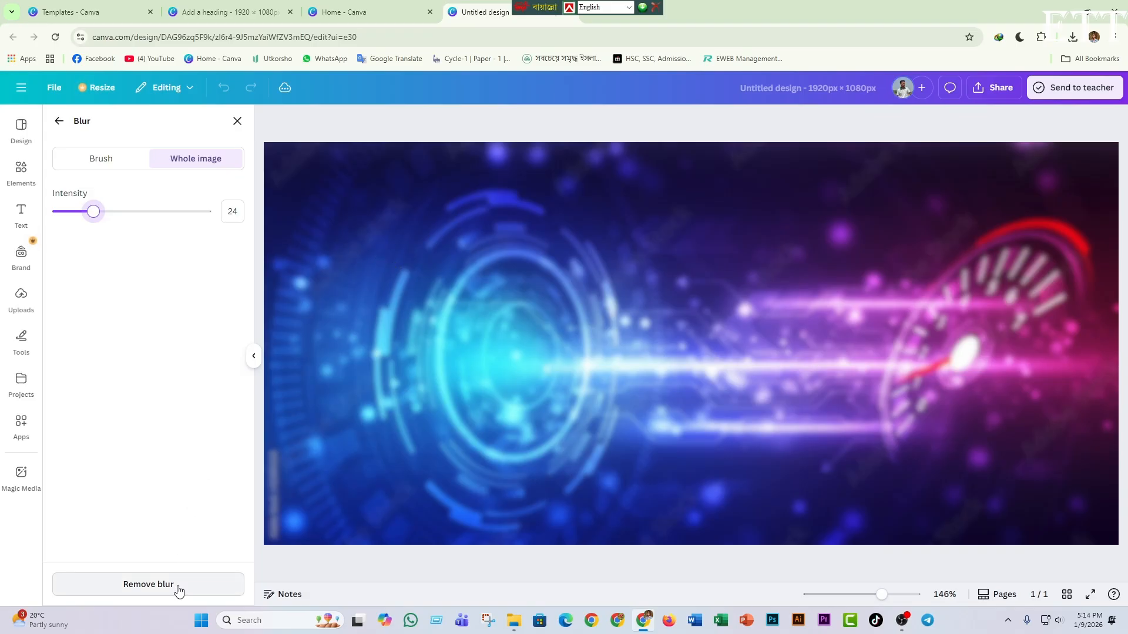
click(287, 87)
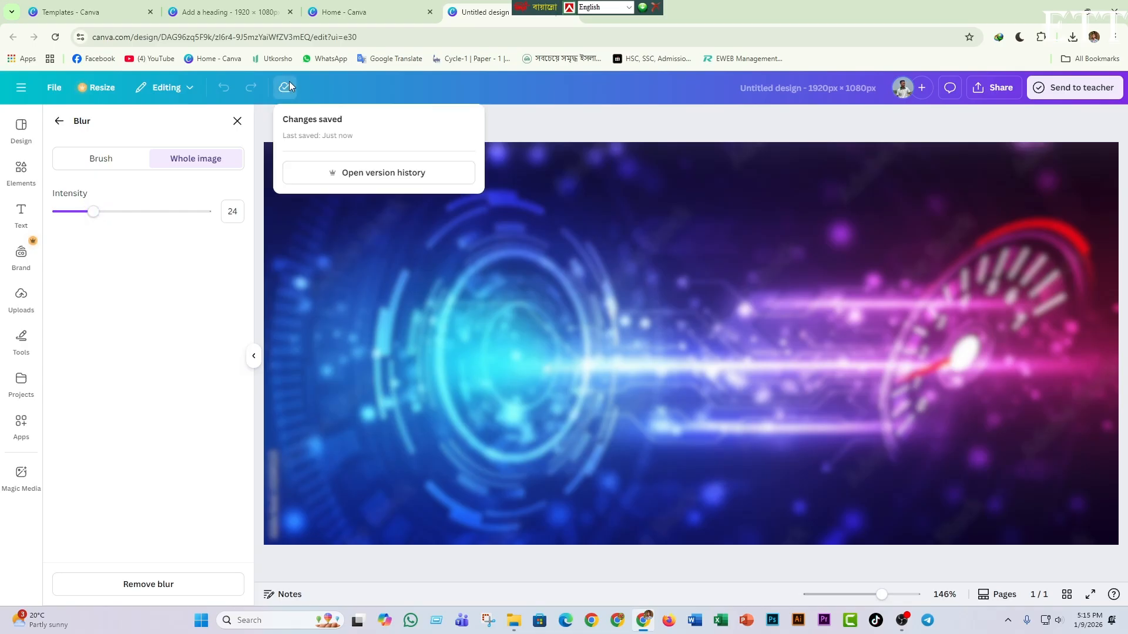
click(241, 121)
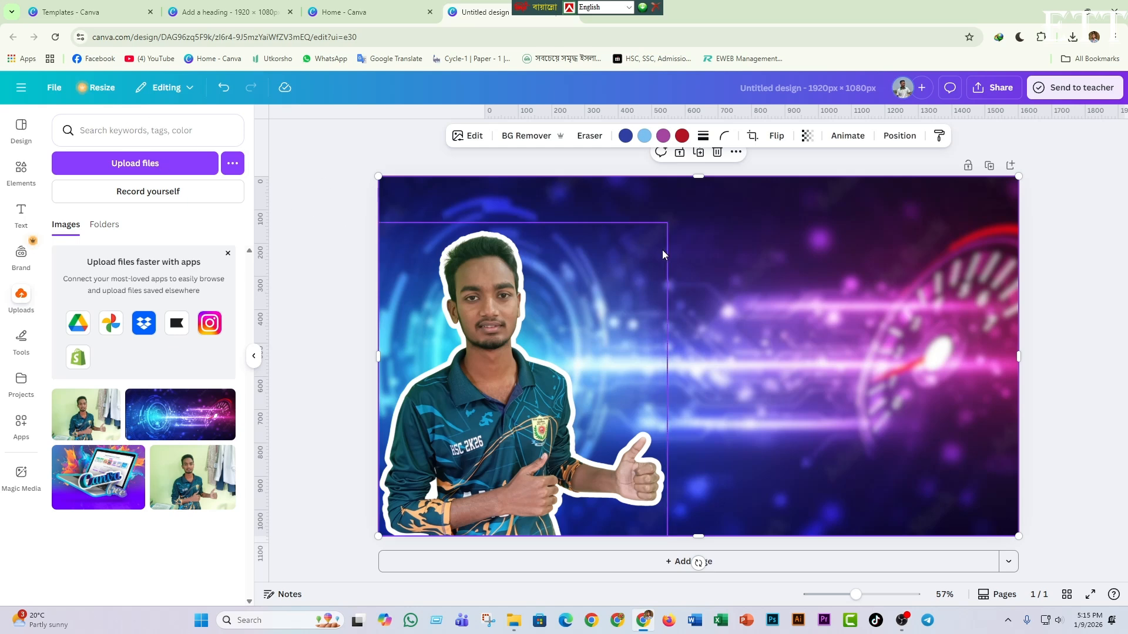
Step: Open the New Microsoft Word Document on the desktop in Word, read the prepared thumbnail texts, and return to Canva in Chrome
click(1061, 9)
double_click(156, 232)
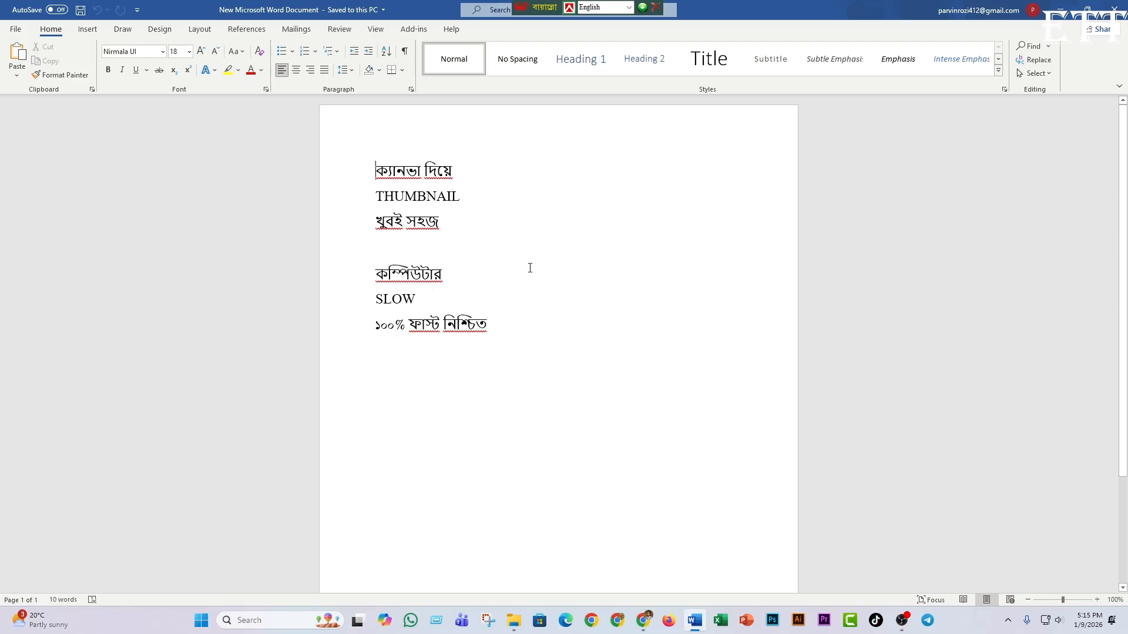
click(1060, 10)
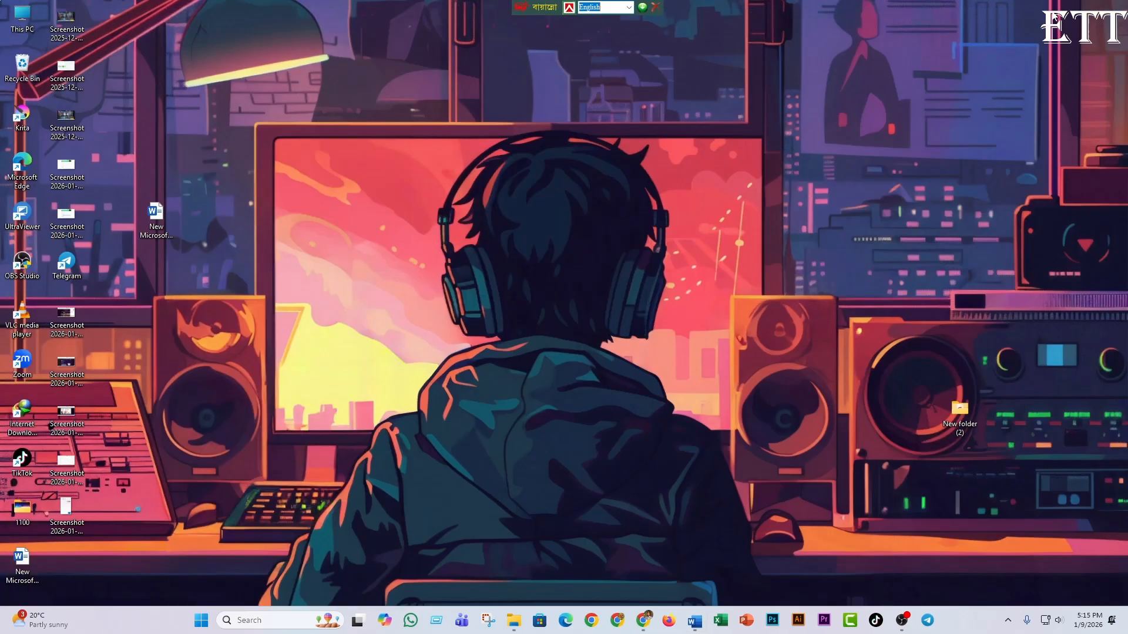
click(644, 620)
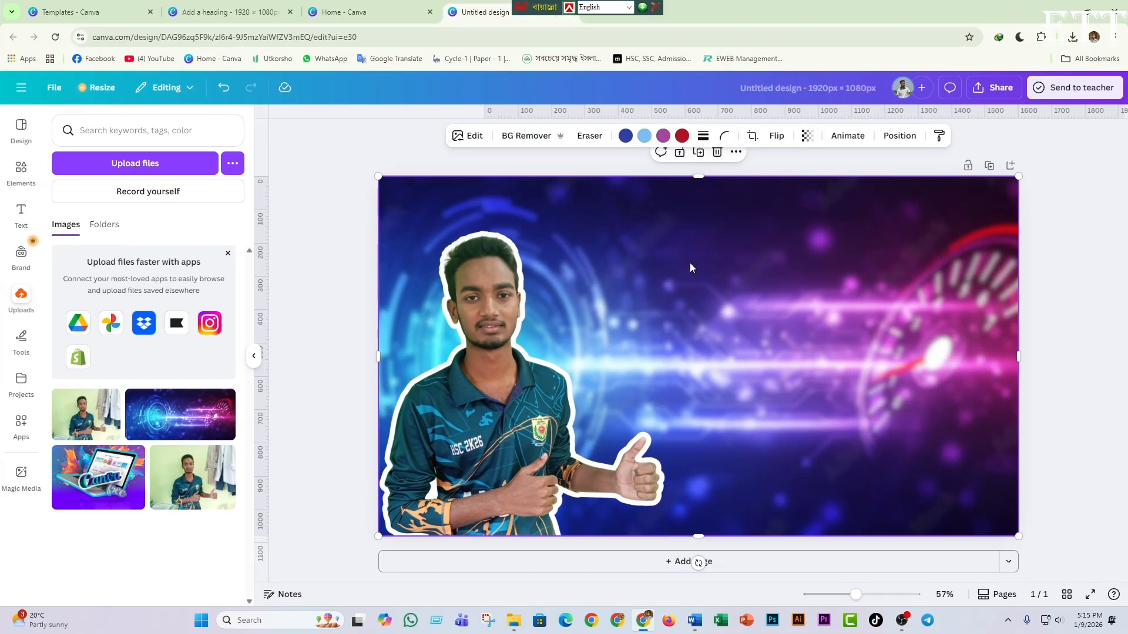
Step: Add a default heading text box to the page and copy the line কম্পিউটার from the Word document on the desktop
click(20, 218)
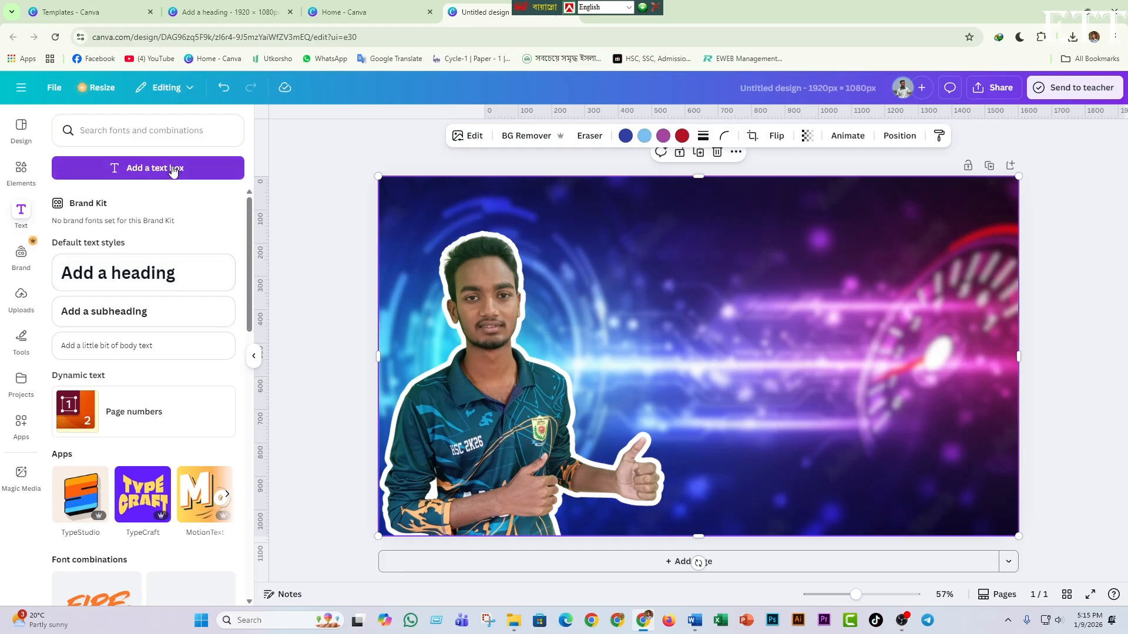
click(156, 276)
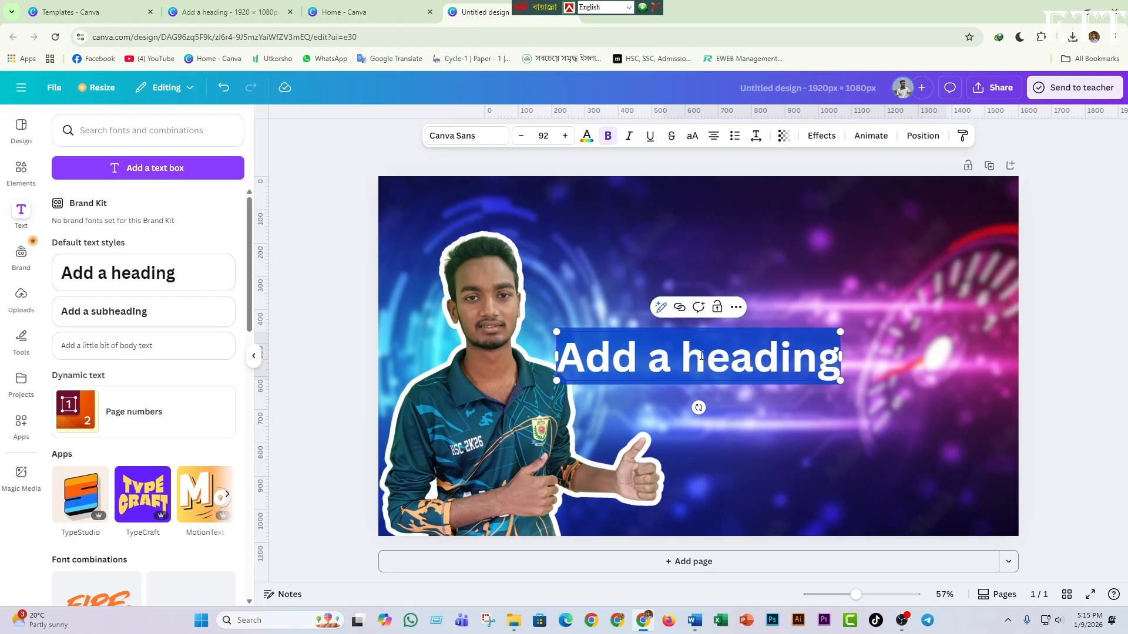
click(1062, 9)
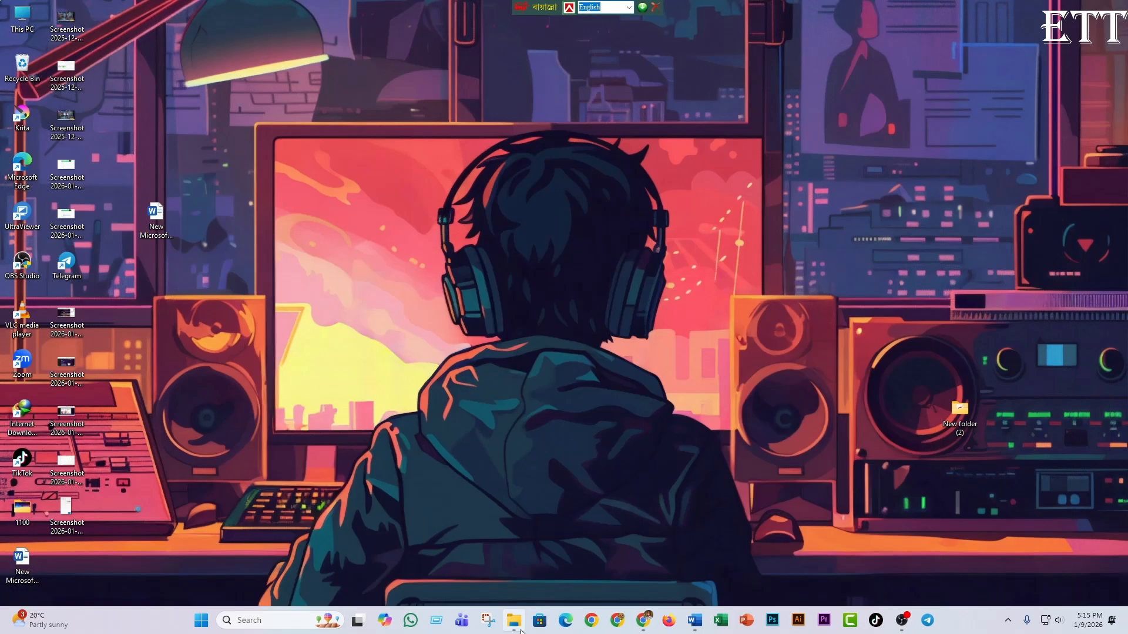
double_click(173, 206)
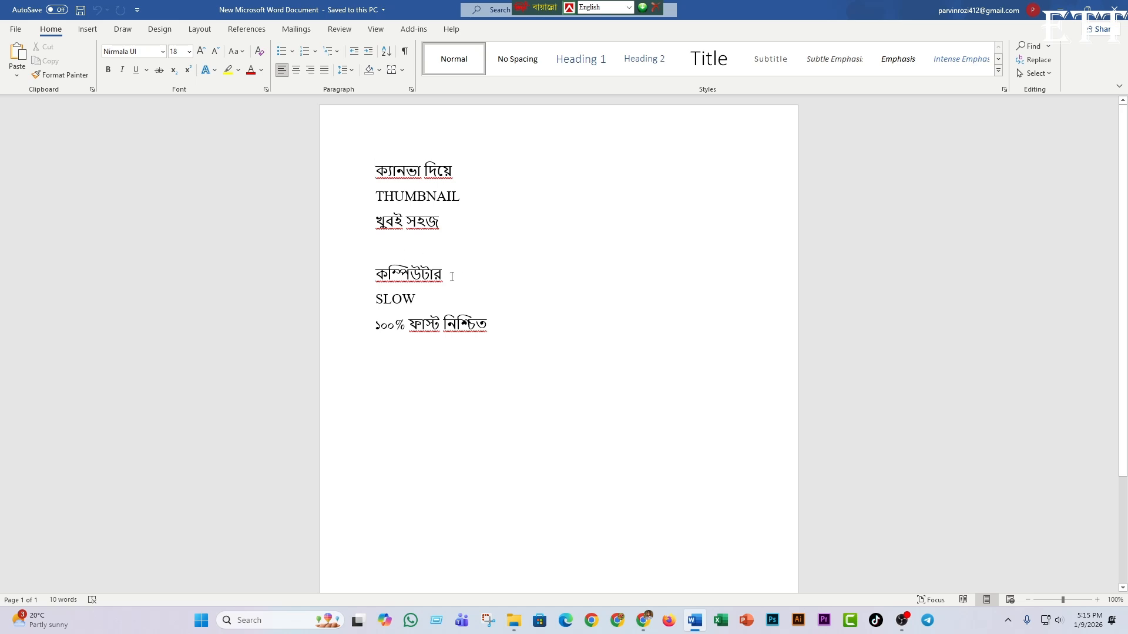
drag(451, 276, 373, 277)
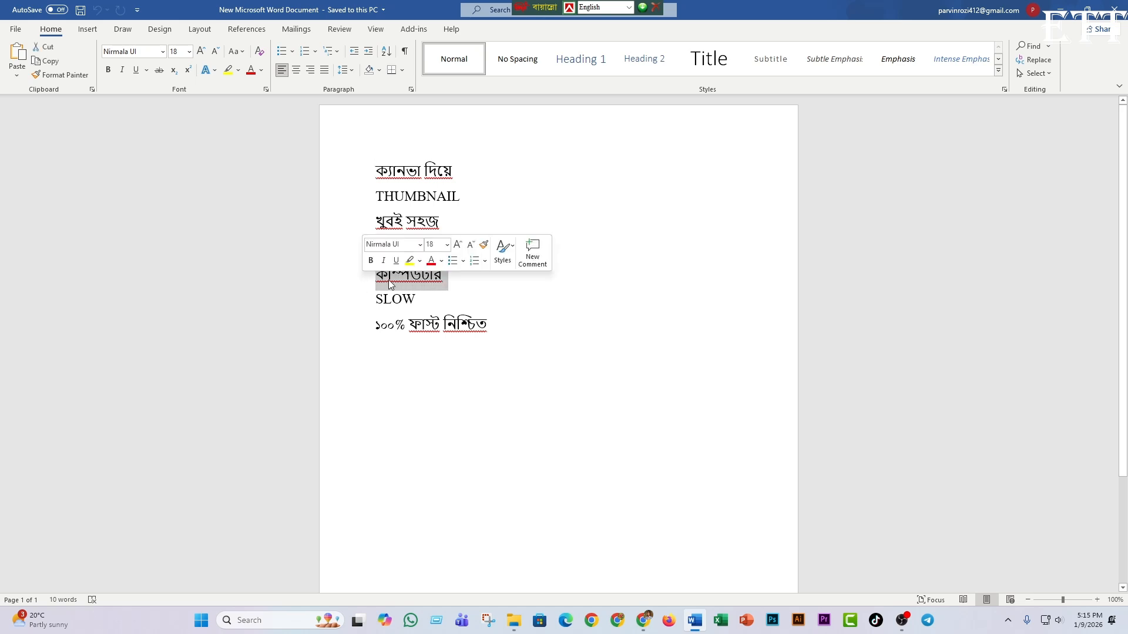
right_click(413, 280)
click(442, 306)
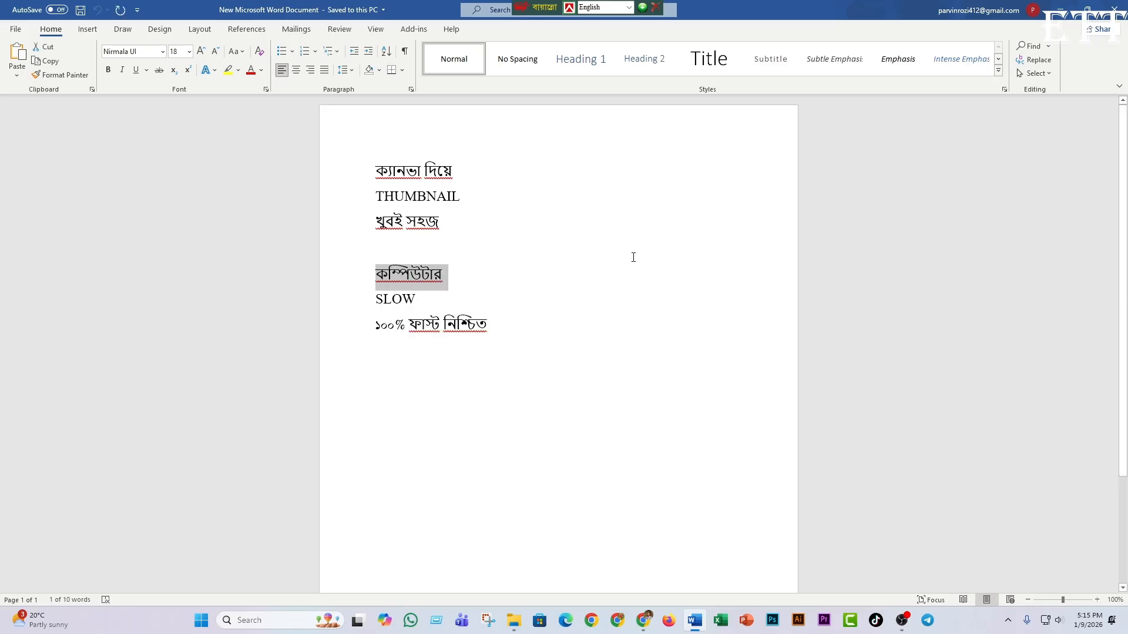
Step: Return to Canva in Chrome and replace the heading's placeholder text with the copied কম্পিউটার
click(1060, 10)
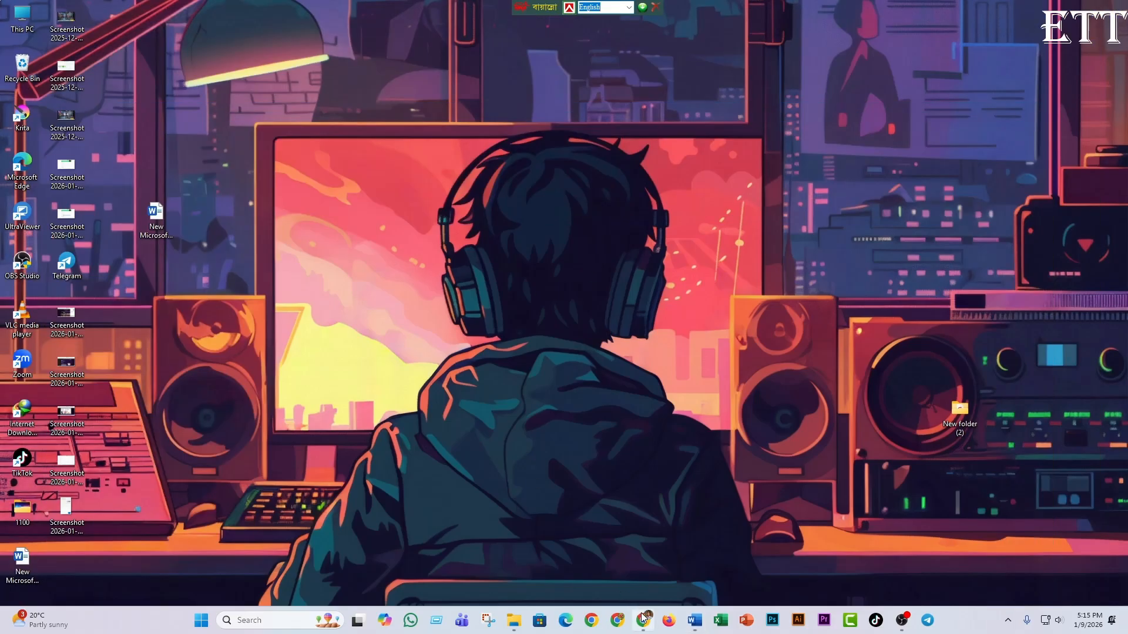
click(642, 558)
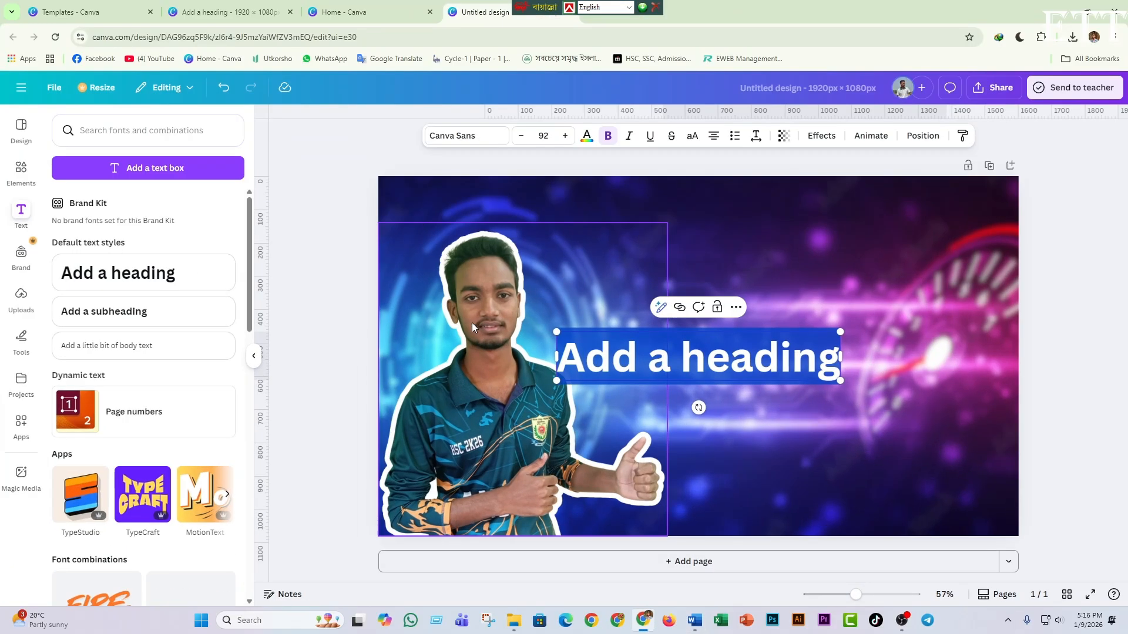
right_click(659, 359)
click(713, 128)
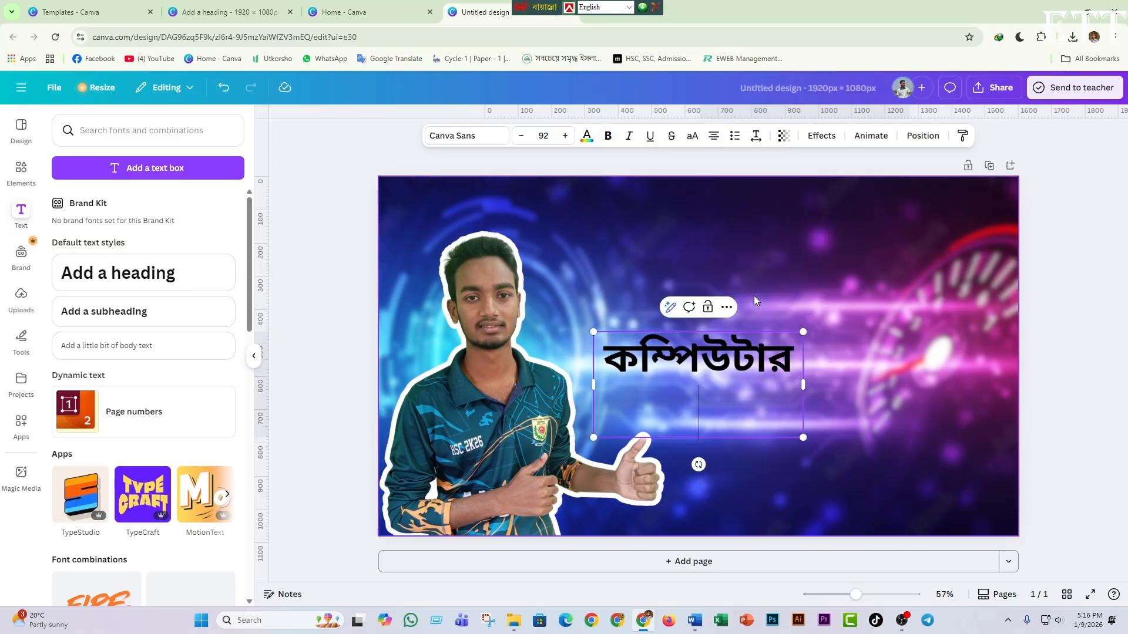
Step: Set the text colour of the কম্পিউটার heading to white
double_click(750, 359)
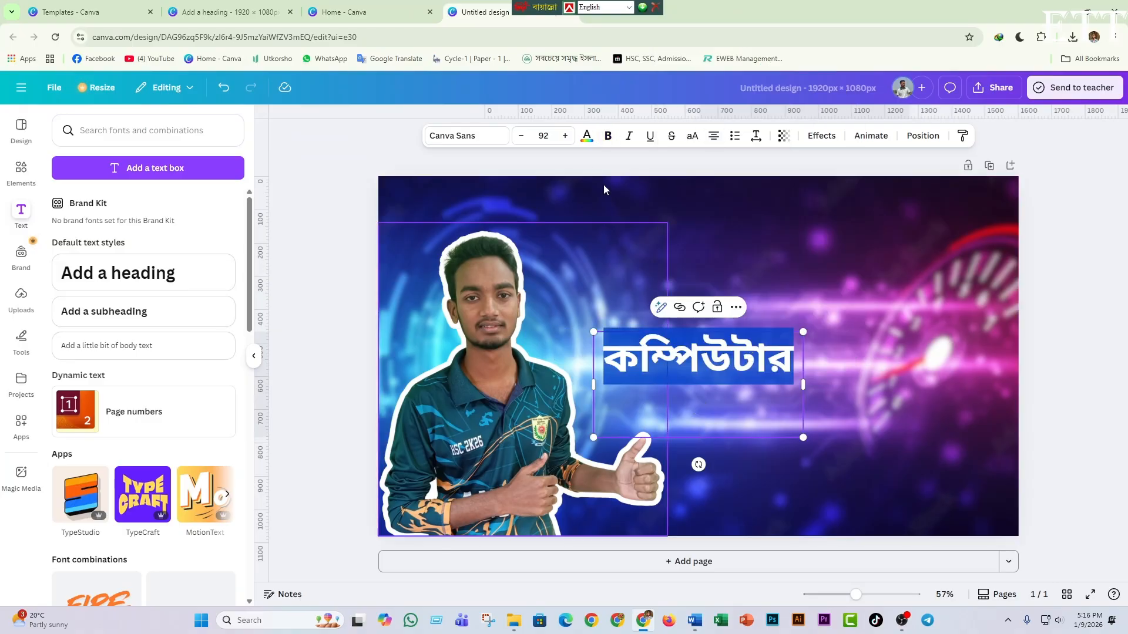
click(587, 136)
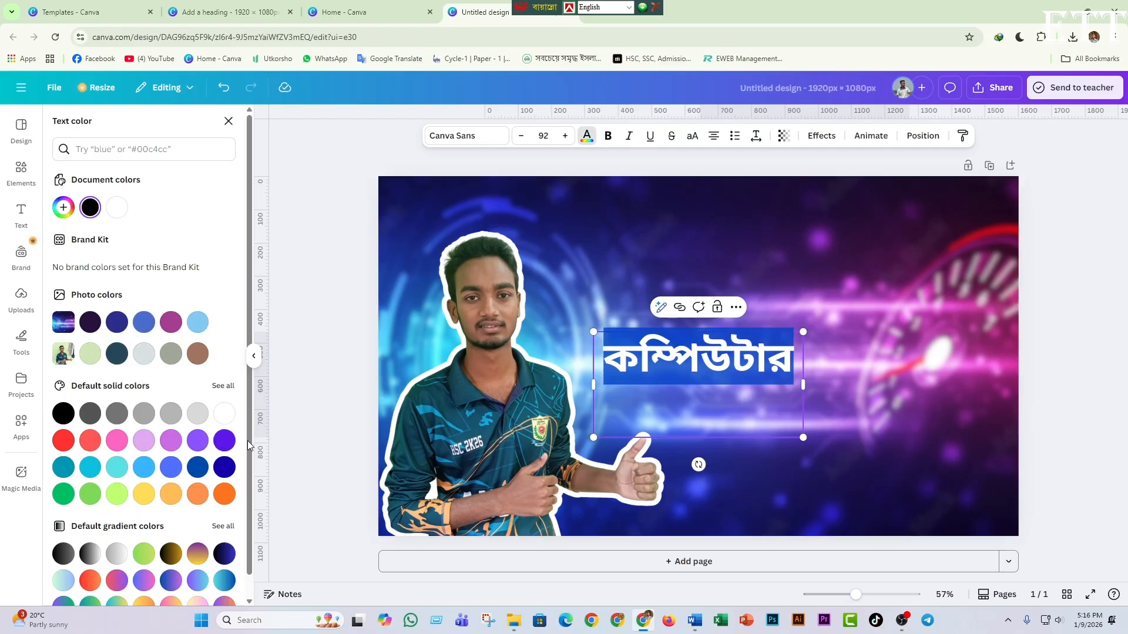
click(224, 418)
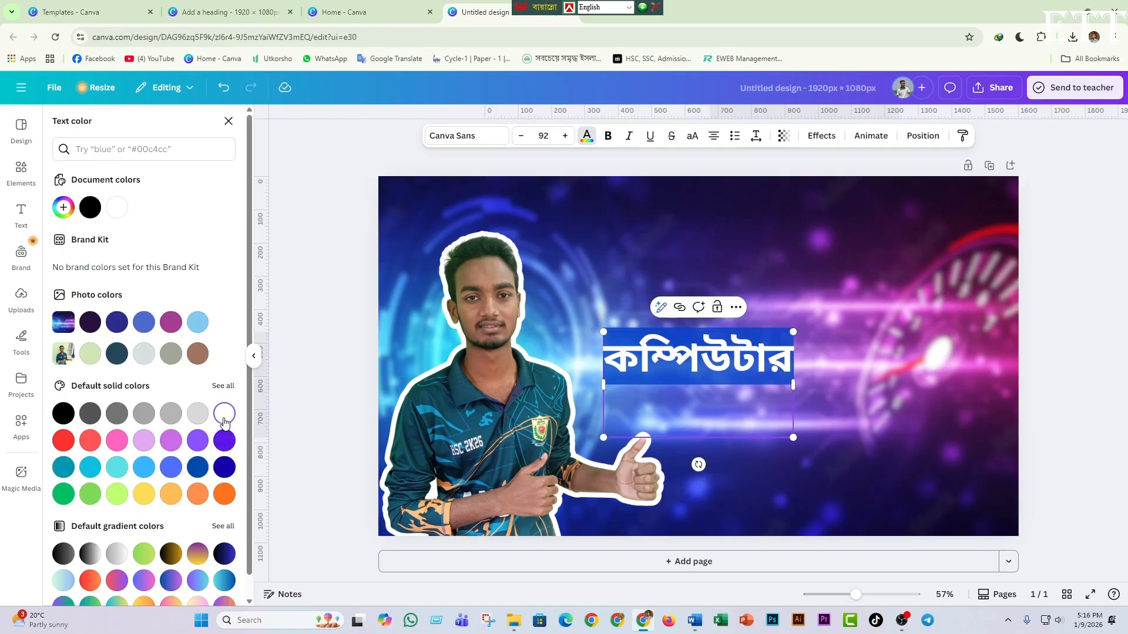
Step: Move the কম্পিউটার heading to the upper right of the page and remove its empty second line
click(680, 282)
drag(681, 356, 838, 225)
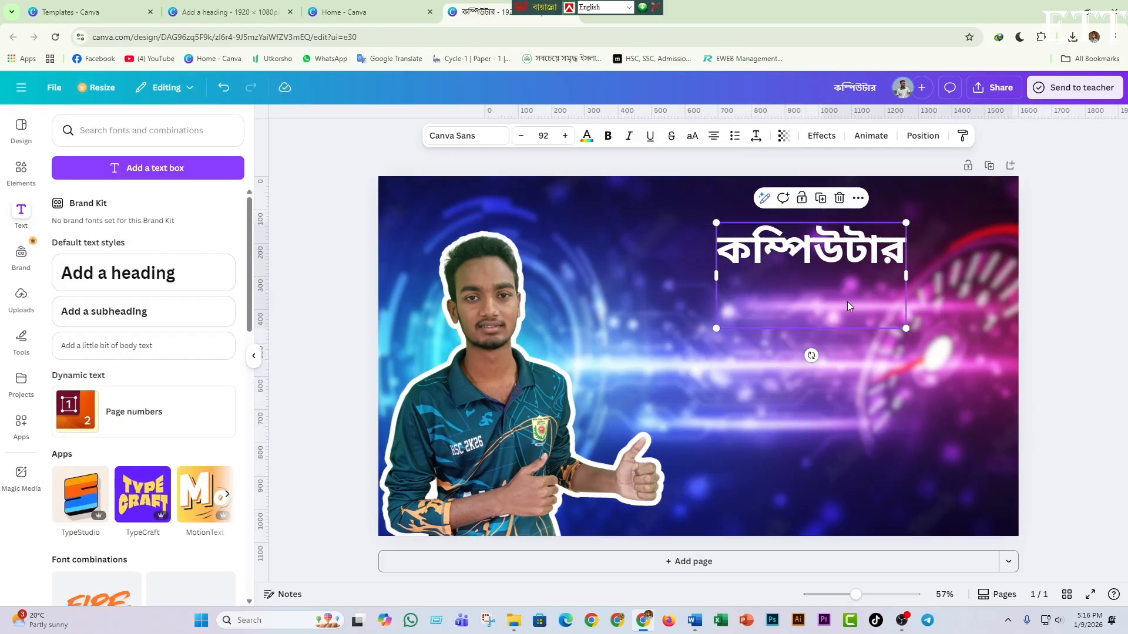
click(814, 288)
key(BackSpace)
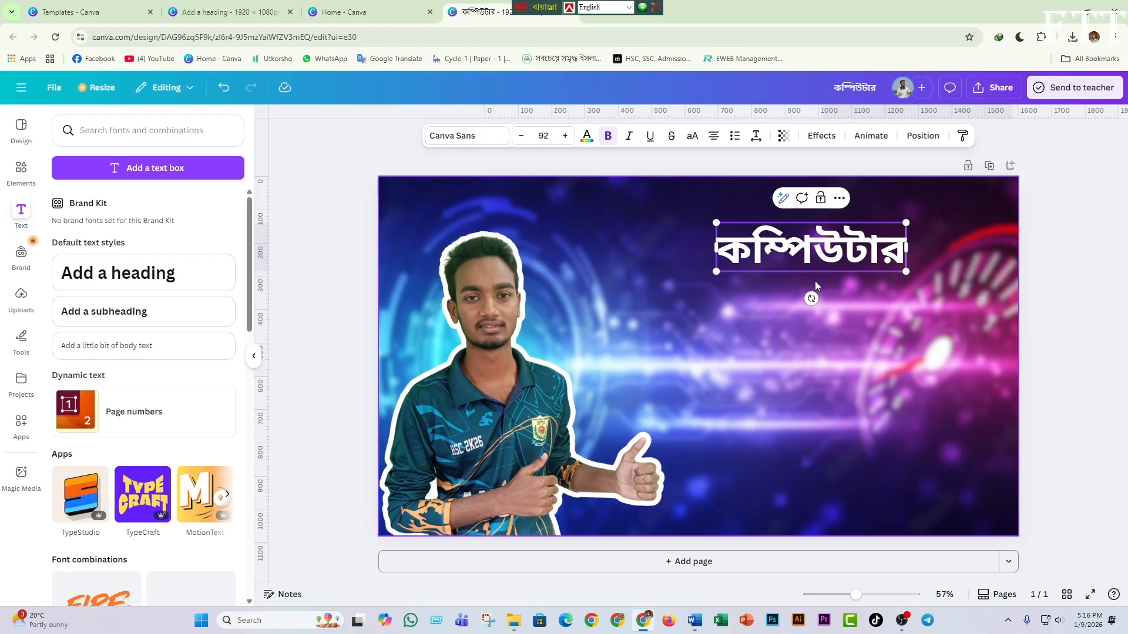
Step: Enlarge the কম্পিউটার heading to font size 161 and place it near the page's top edge, right of the person
drag(906, 271, 994, 348)
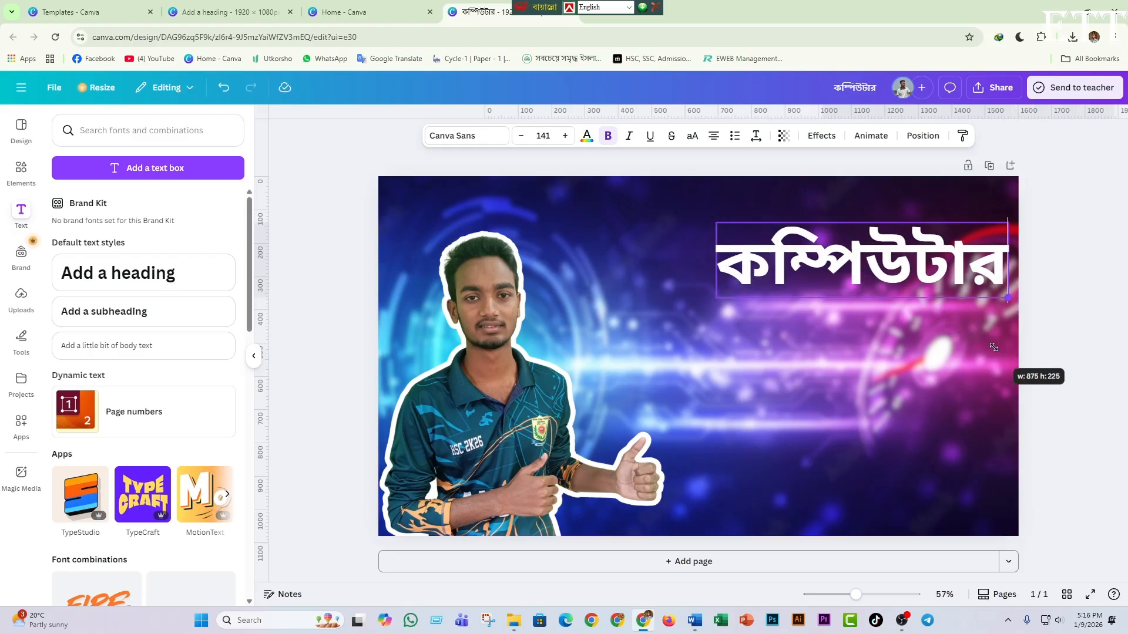
click(805, 366)
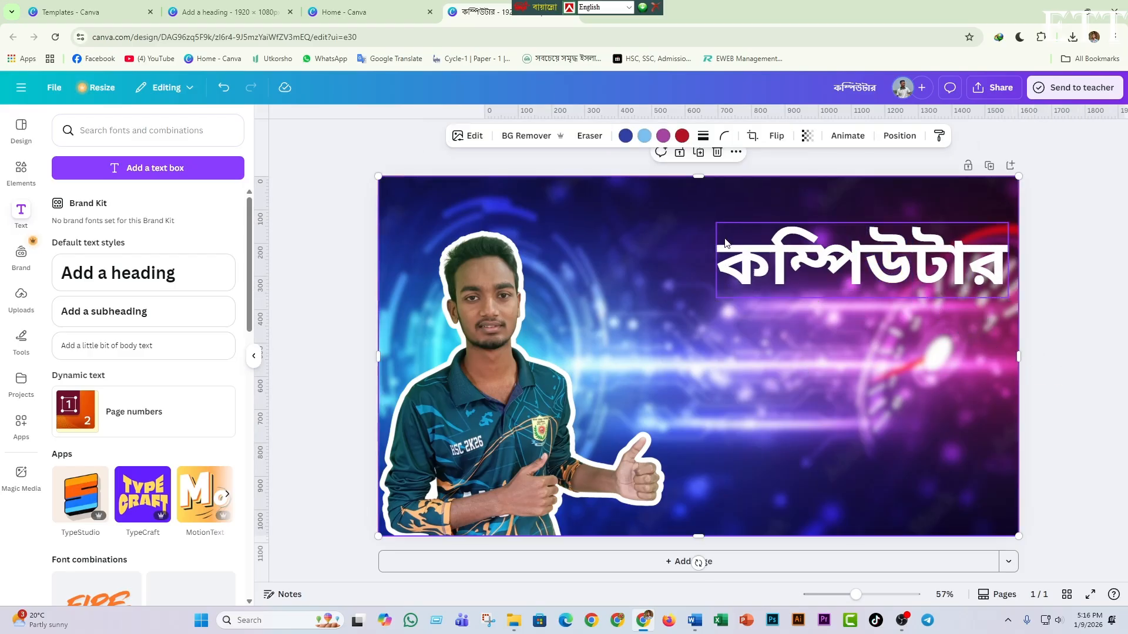
click(735, 238)
drag(716, 222, 676, 212)
drag(814, 261, 795, 236)
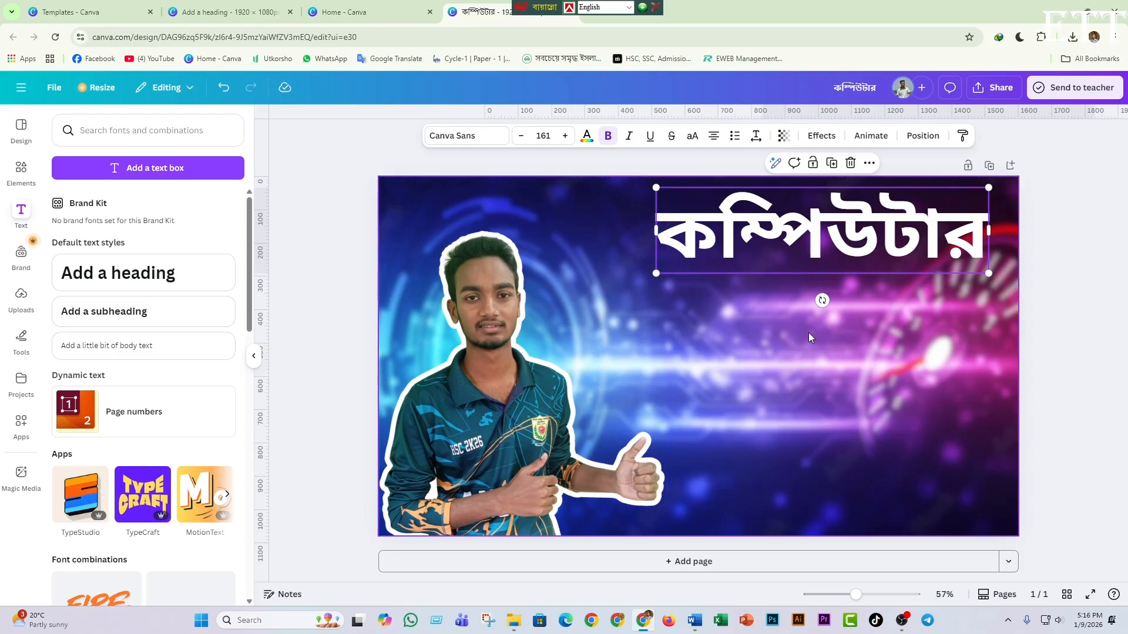
click(803, 347)
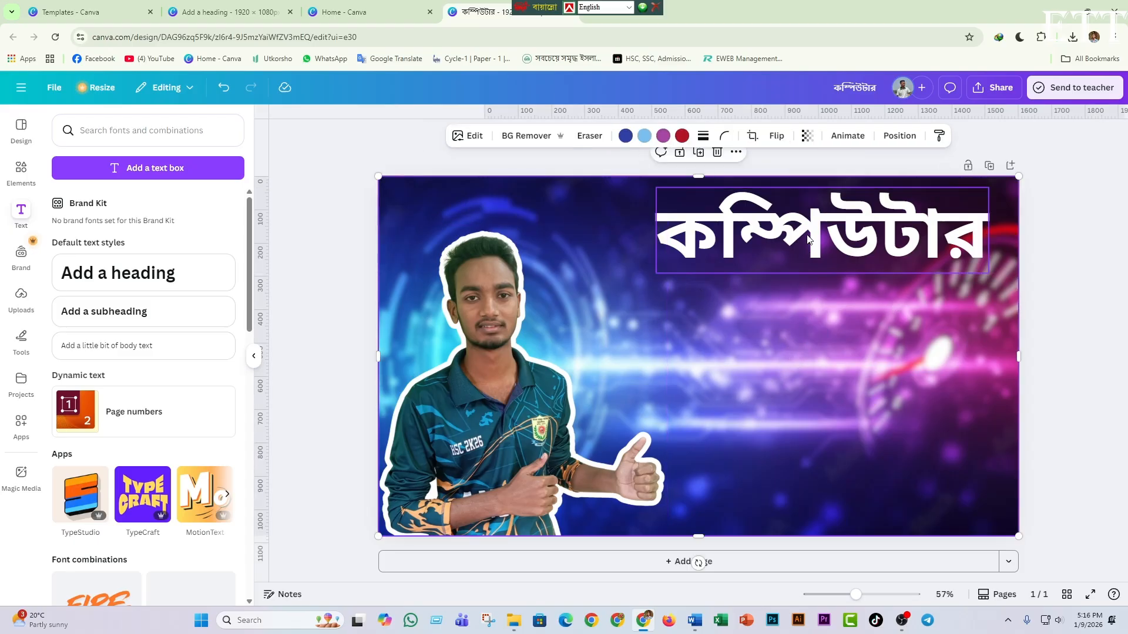
Step: Duplicate the কম্পিউটার heading and place the copy directly below the original
click(853, 203)
key(ctrl+d)
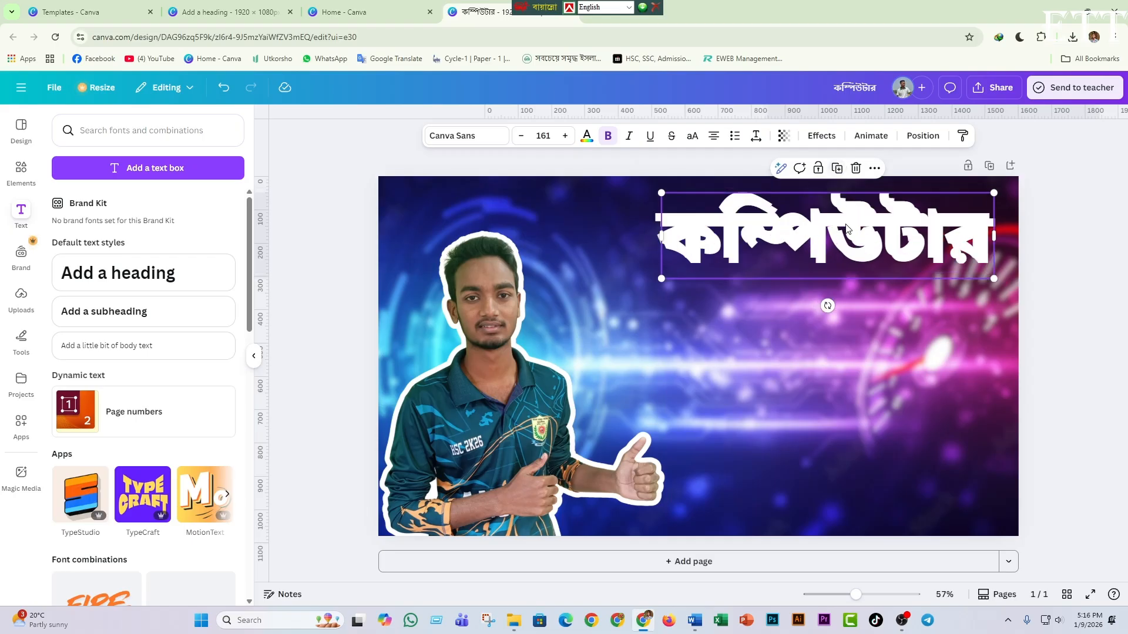
drag(849, 231, 852, 310)
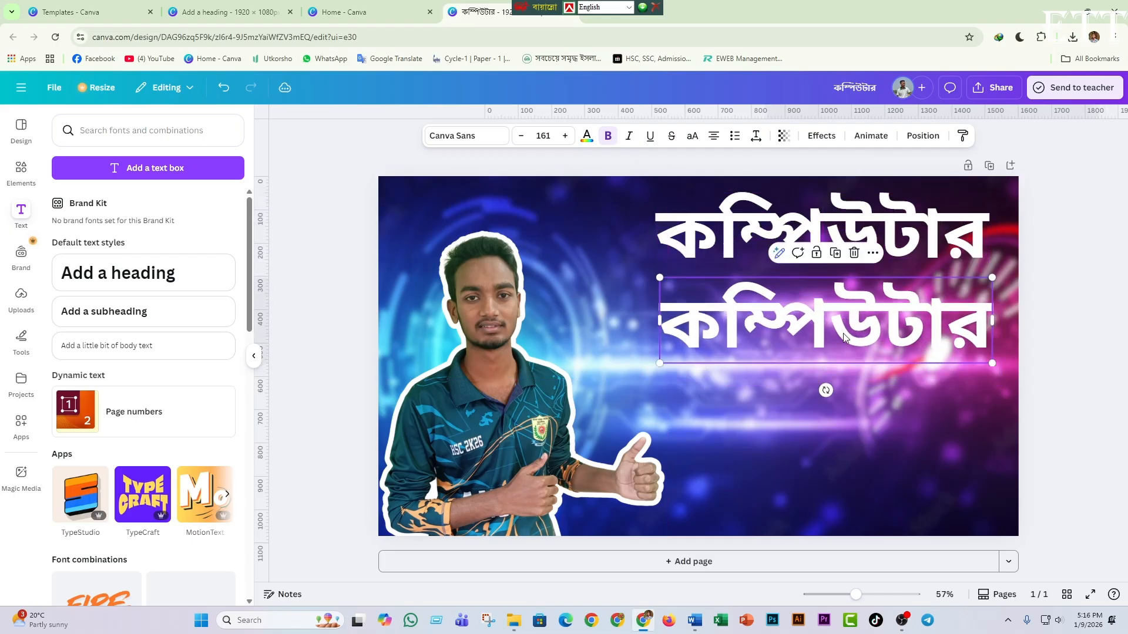
Step: Select the duplicate heading's text for replacement, switch to the Word document and copy the line SLOW
double_click(846, 320)
click(695, 622)
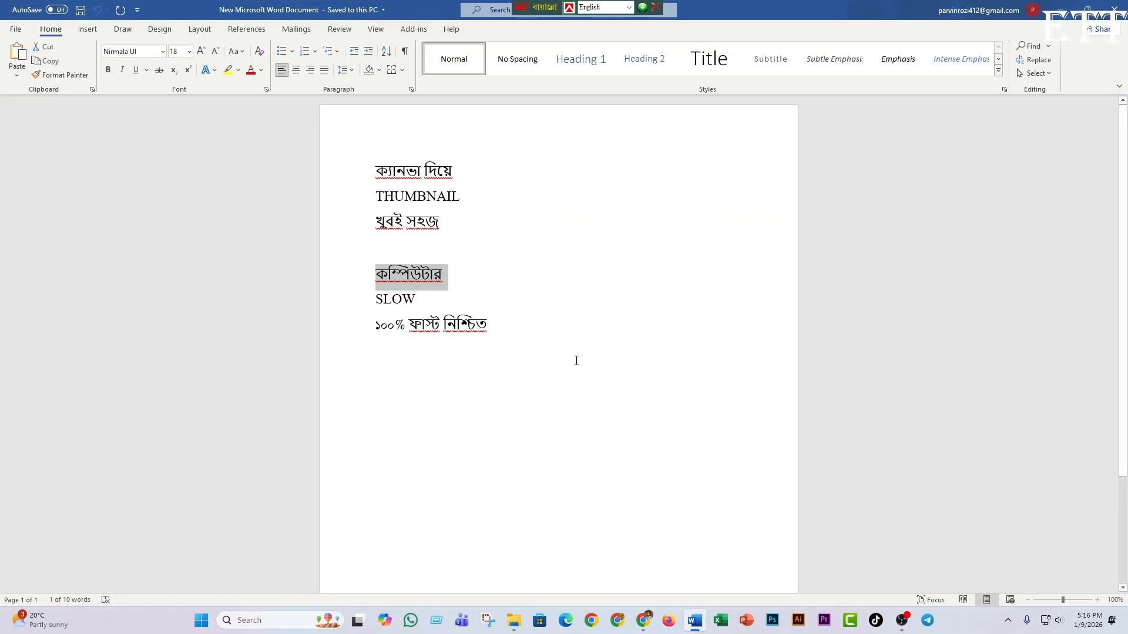
drag(420, 313, 376, 308)
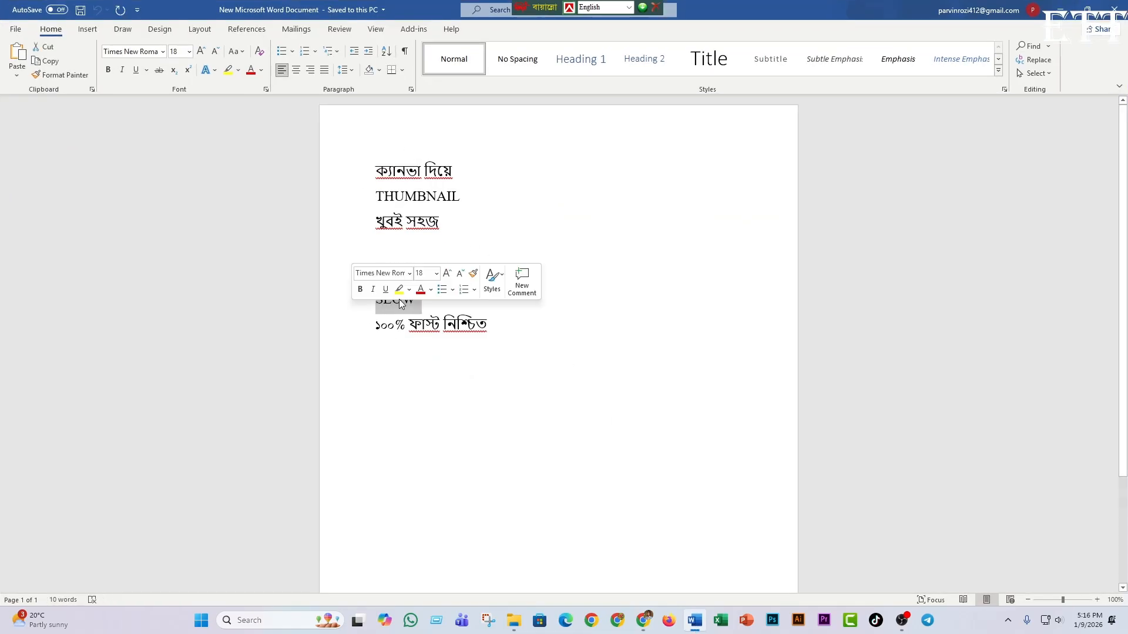
right_click(400, 310)
click(419, 398)
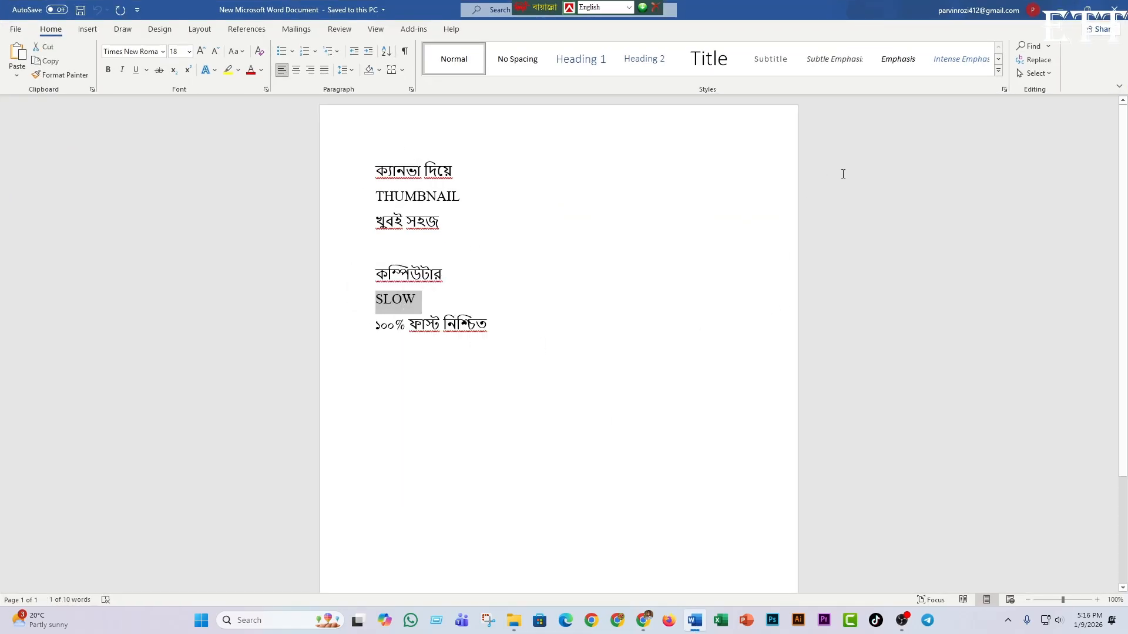
Step: Return to Canva in Chrome, replace the duplicate heading's text with SLOW and remove the empty line below it
key(alt+Tab)
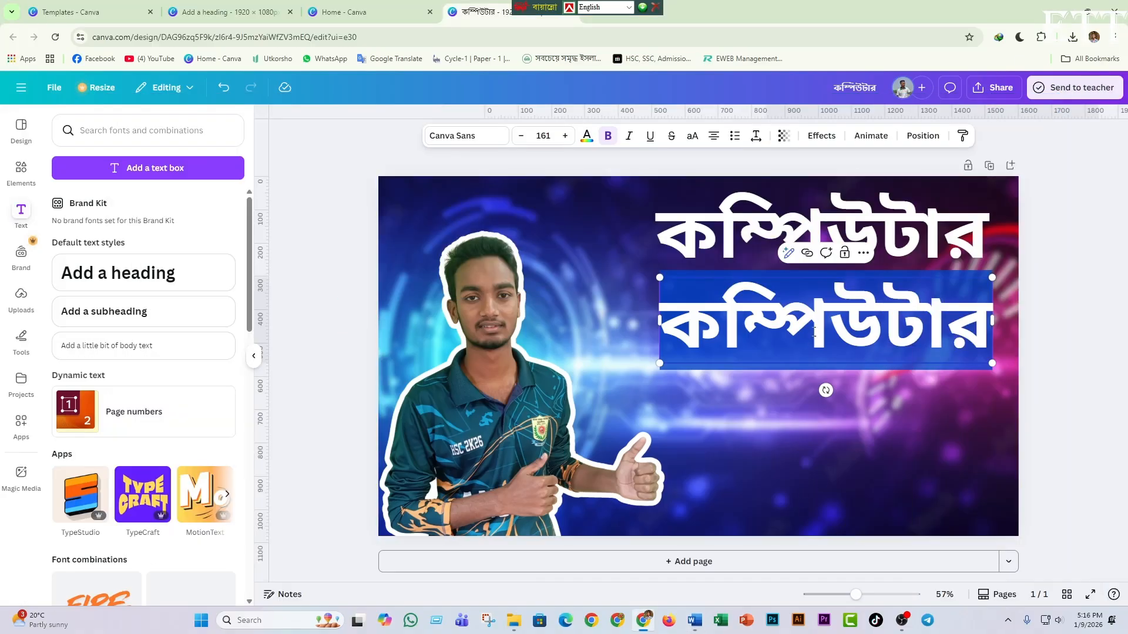
right_click(814, 280)
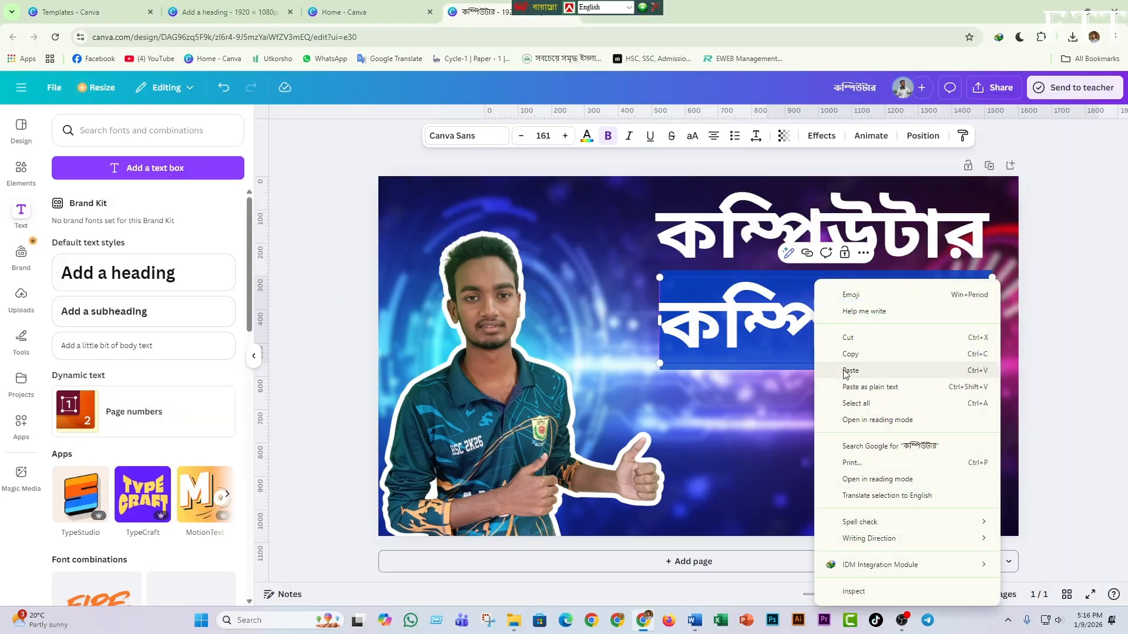
click(822, 387)
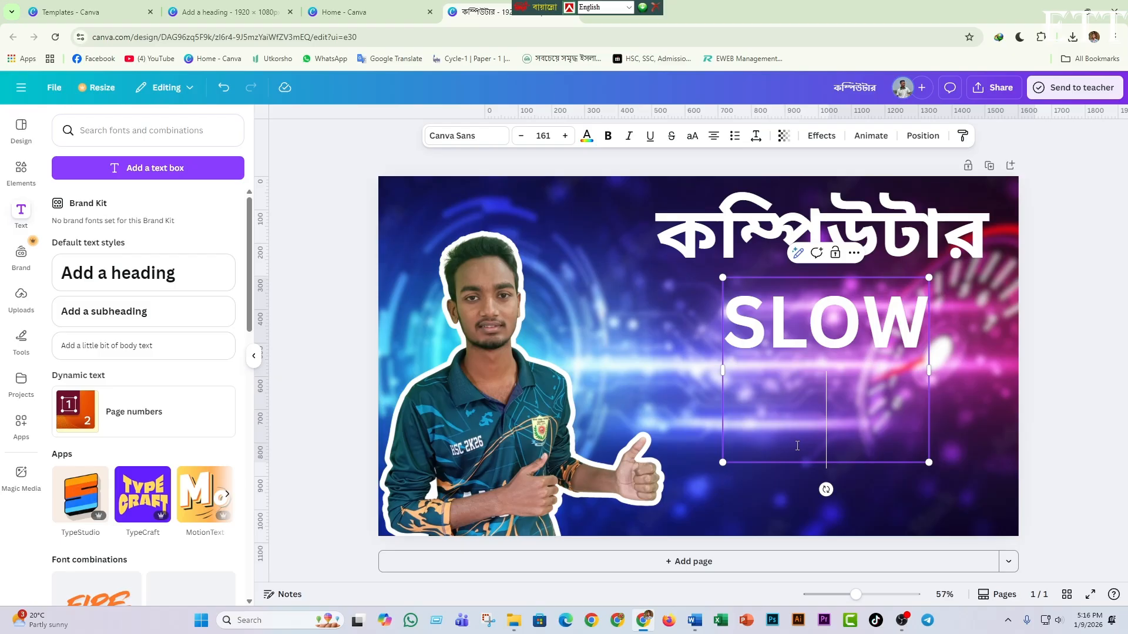
key(BackSpace)
key(Left)
key(Left)
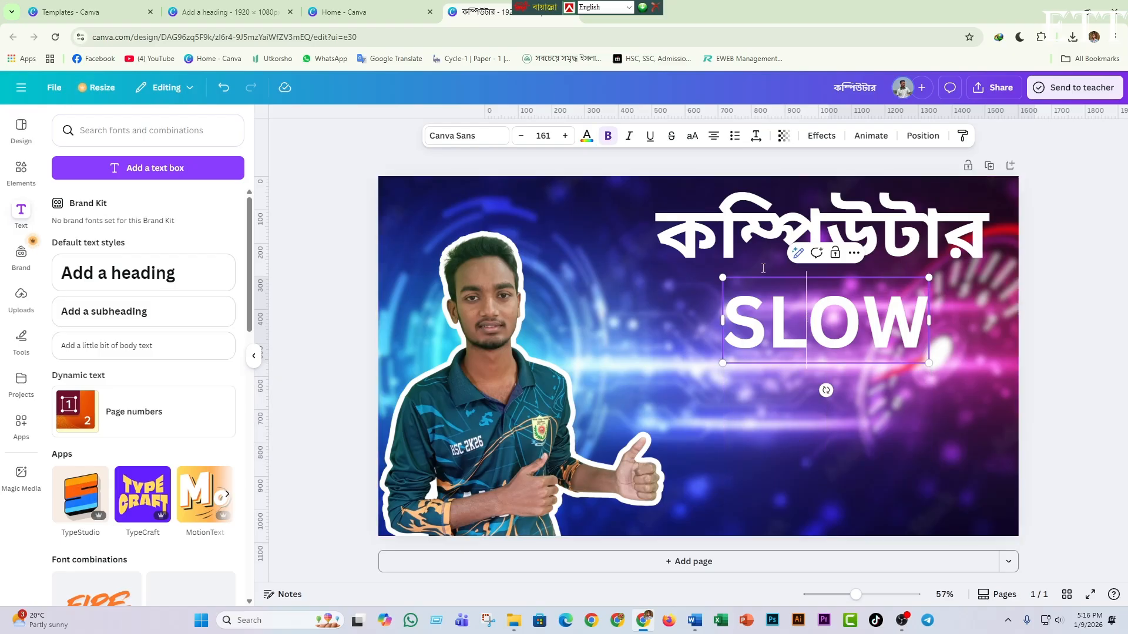
Step: Select the কম্পিউটার heading's text and look at the fonts available for it
click(804, 241)
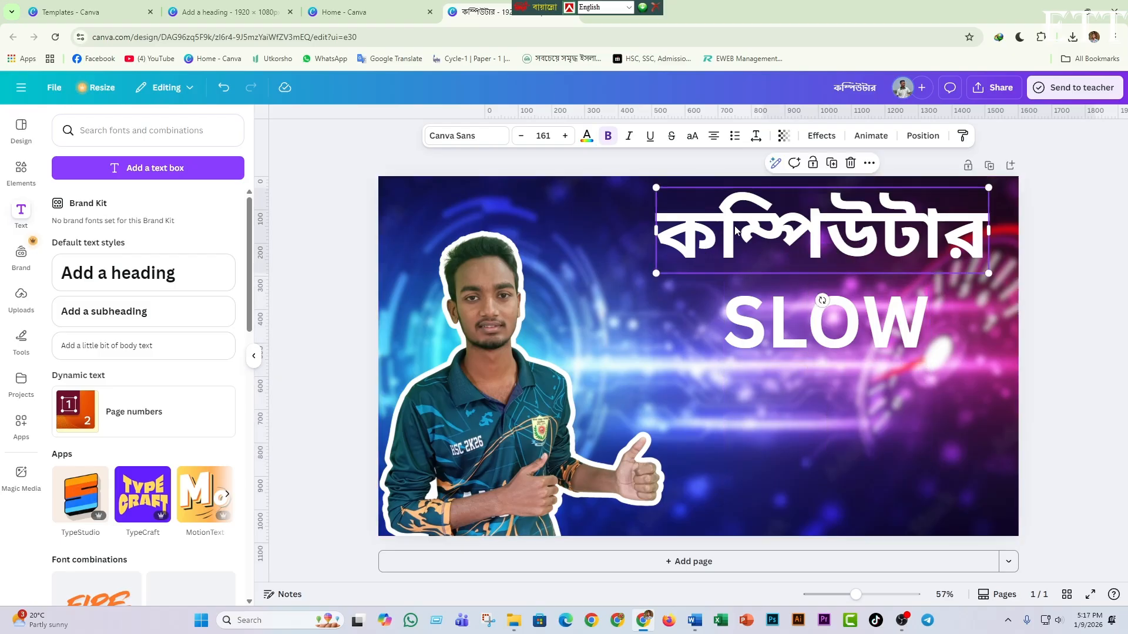
double_click(853, 237)
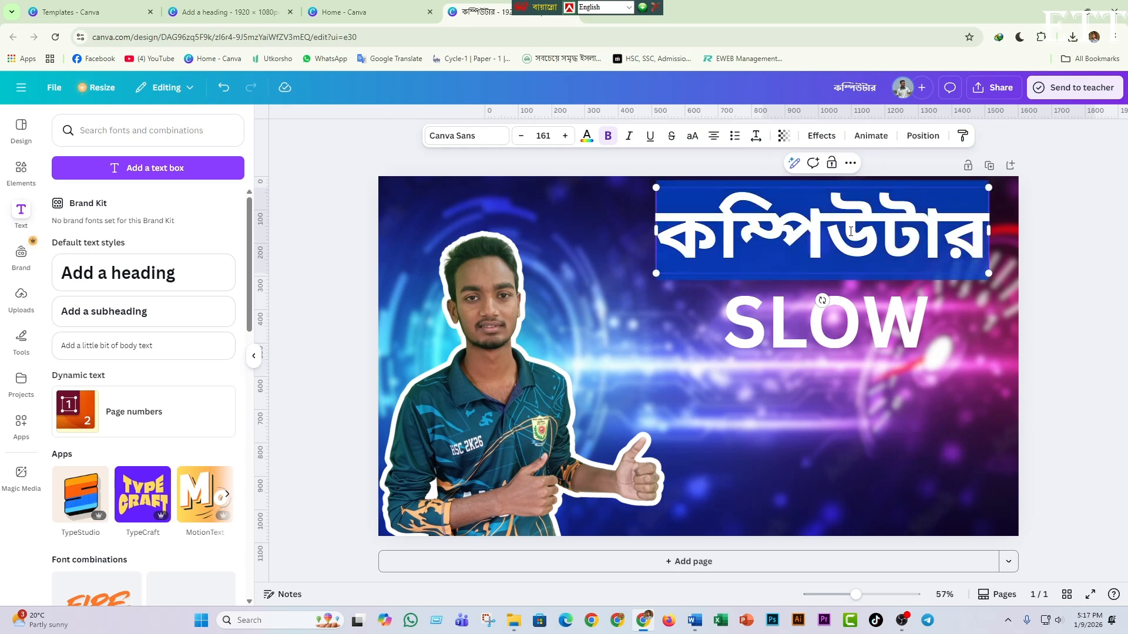
click(461, 136)
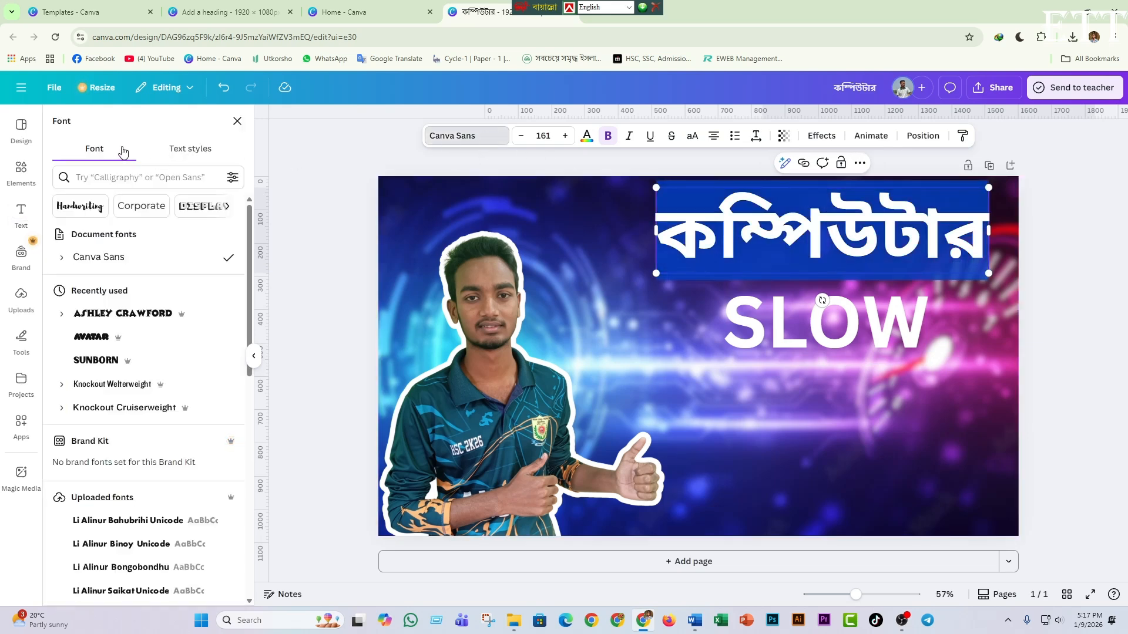
click(118, 178)
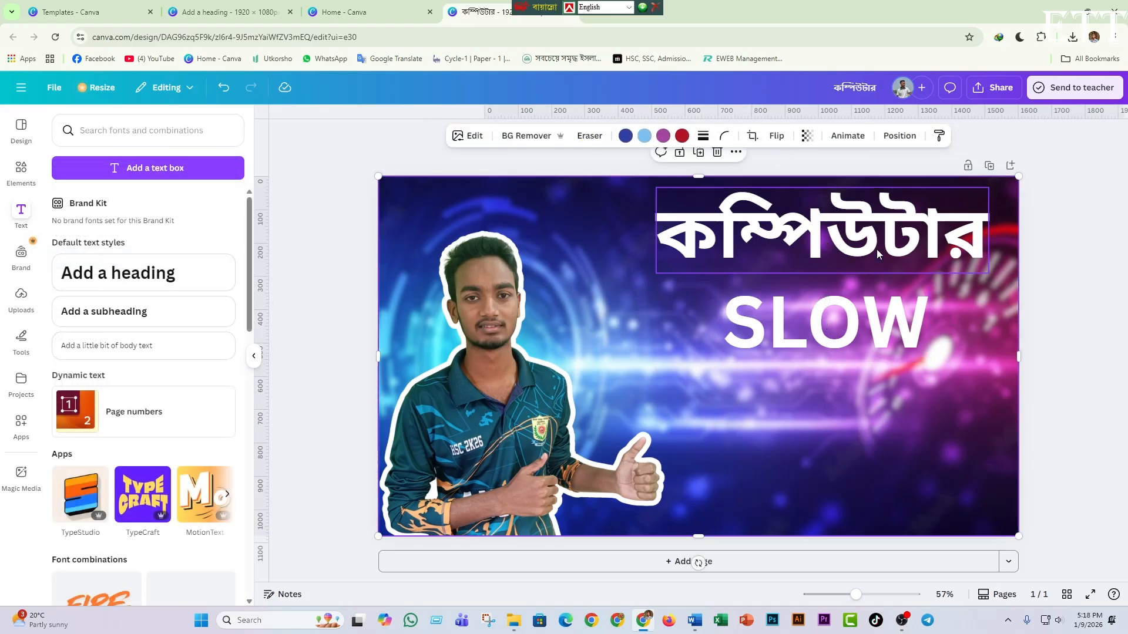
Step: Duplicate the SLOW text and place the copy directly below it as a third line
click(823, 340)
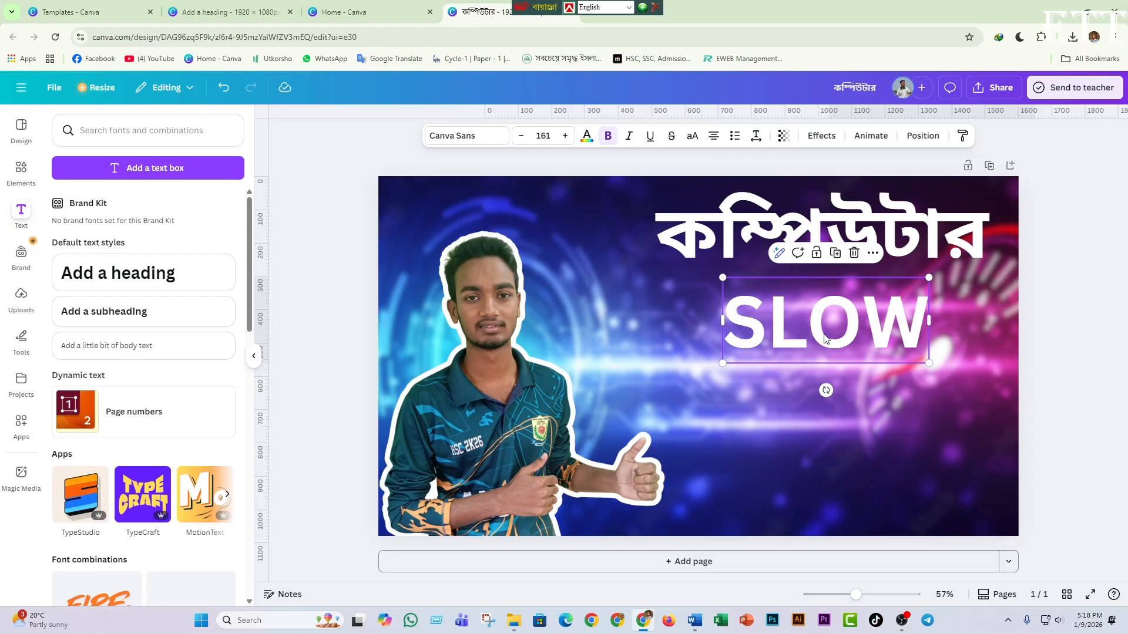
click(835, 255)
drag(829, 412, 831, 413)
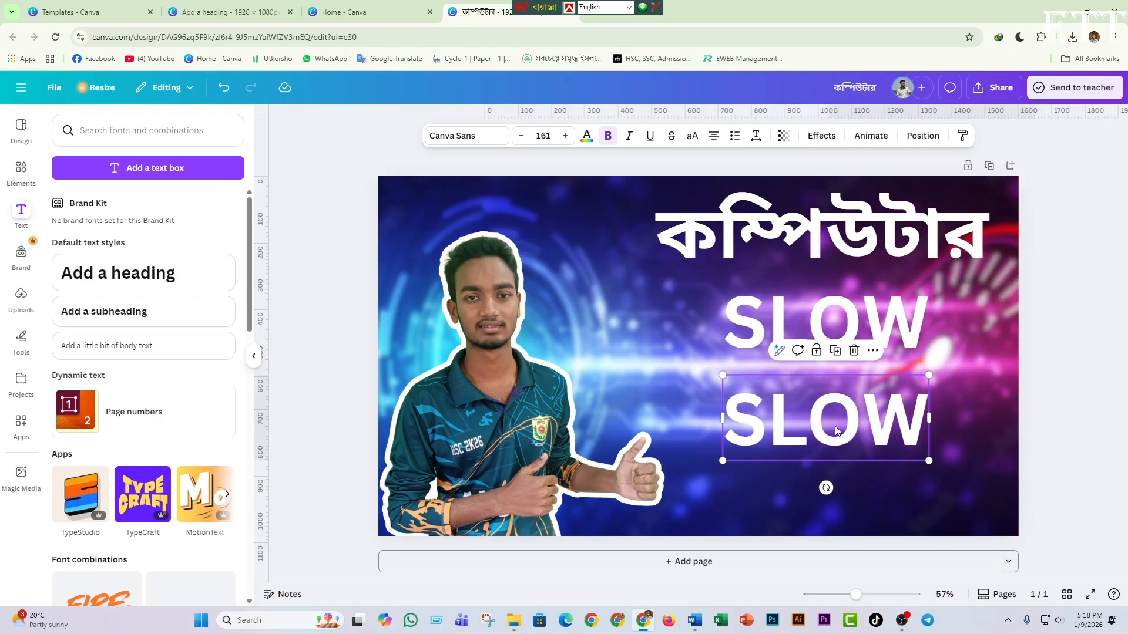
Step: Switch to the Word document and copy the line ১০০% ফাস্ট নিশ্চিত
click(696, 622)
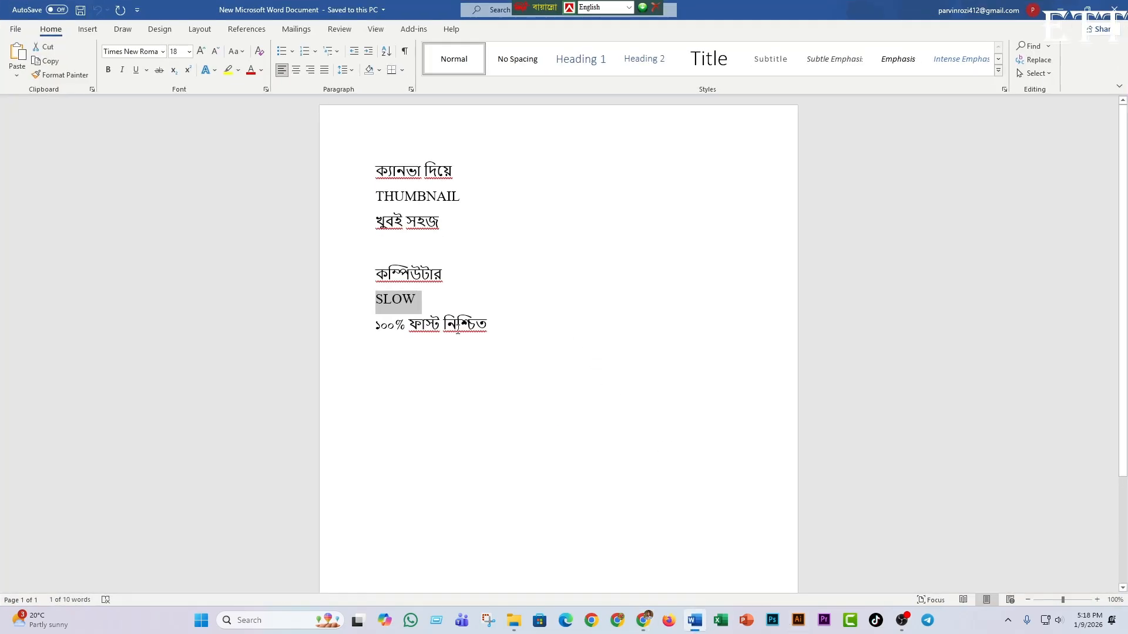
drag(496, 326, 374, 327)
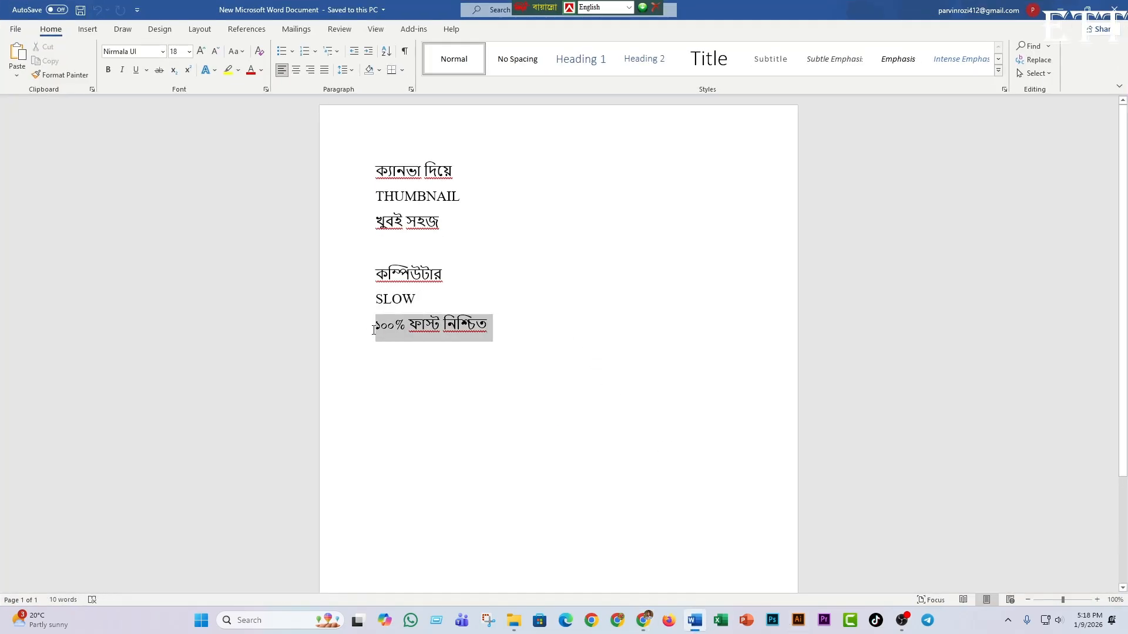
right_click(423, 334)
click(463, 358)
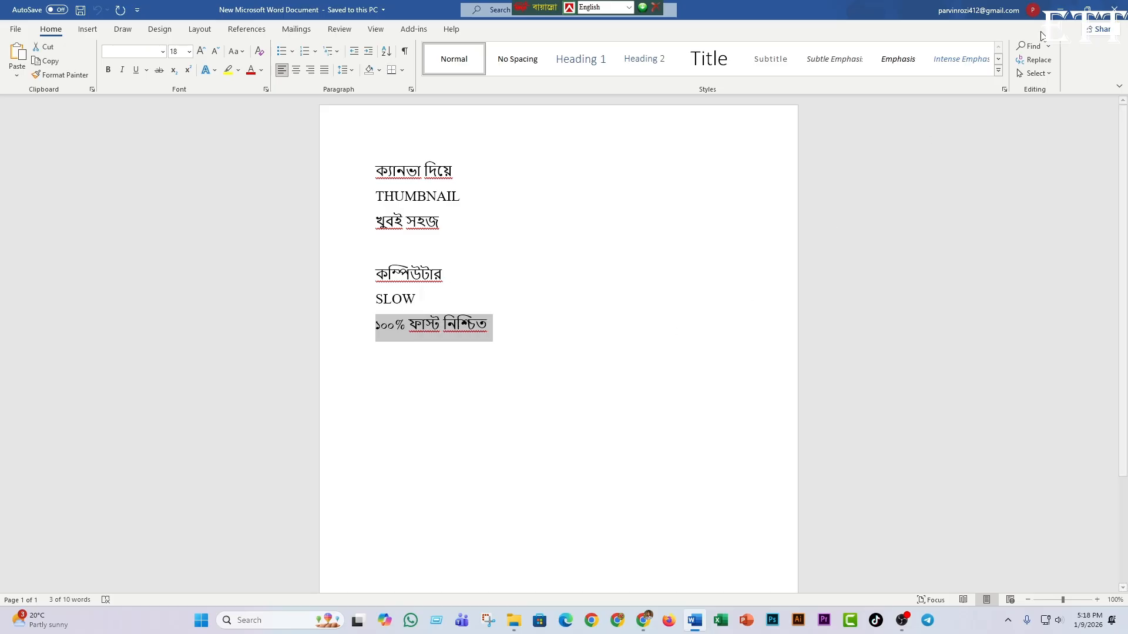
Step: Return to Canva in Chrome and replace the third line's SLOW text with the copied 100% ফাস্ট নিশ্চিত
key(alt+Tab)
double_click(809, 407)
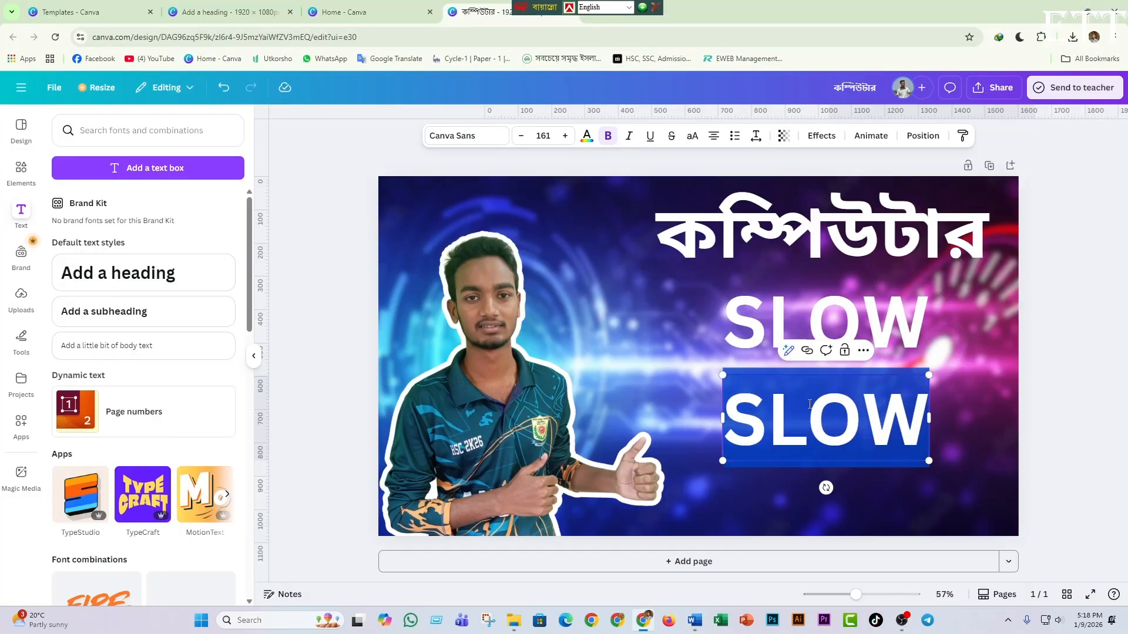
right_click(811, 410)
click(860, 169)
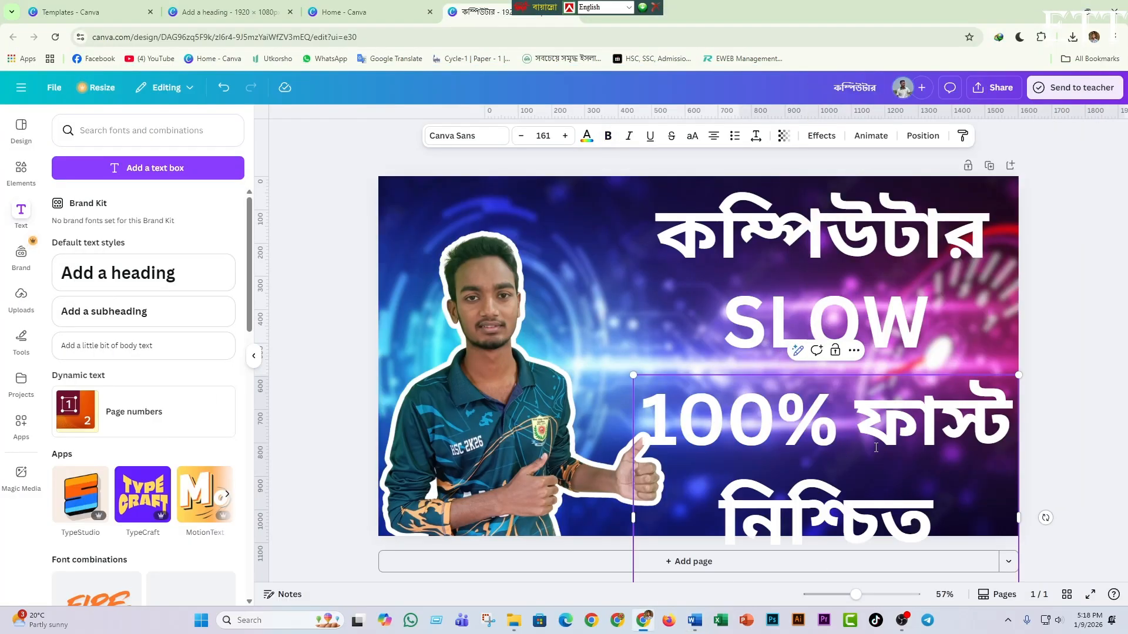
Step: Set the font size of the whole 100% ফাস্ট নিশ্চিত text to 100
triple_click(644, 421)
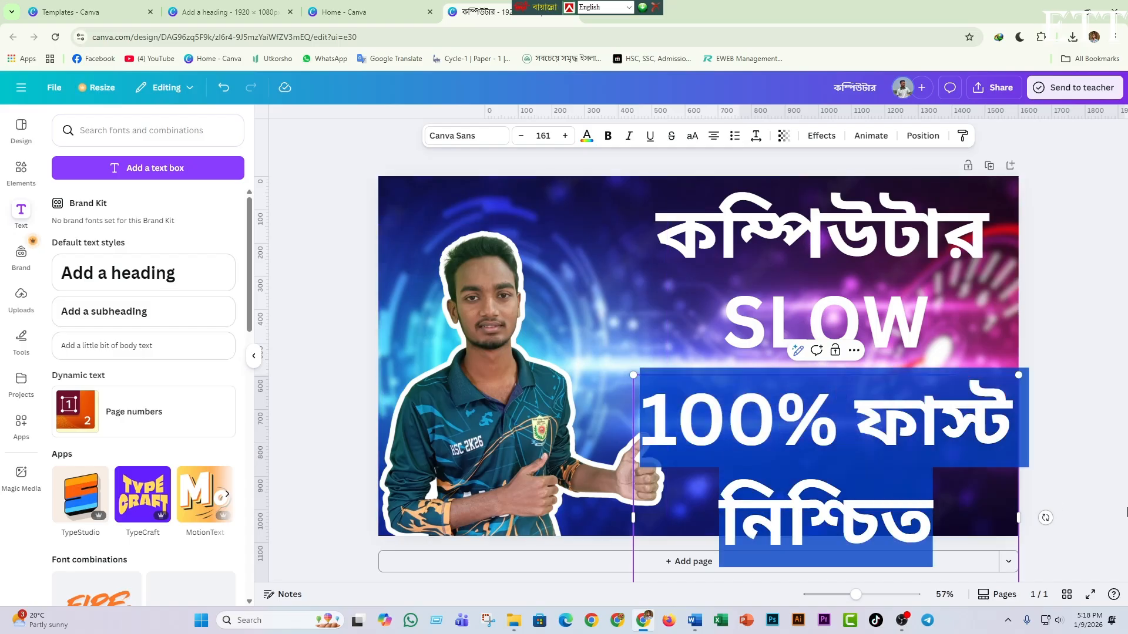
click(521, 135)
click(521, 135)
click(521, 136)
click(521, 136)
click(522, 136)
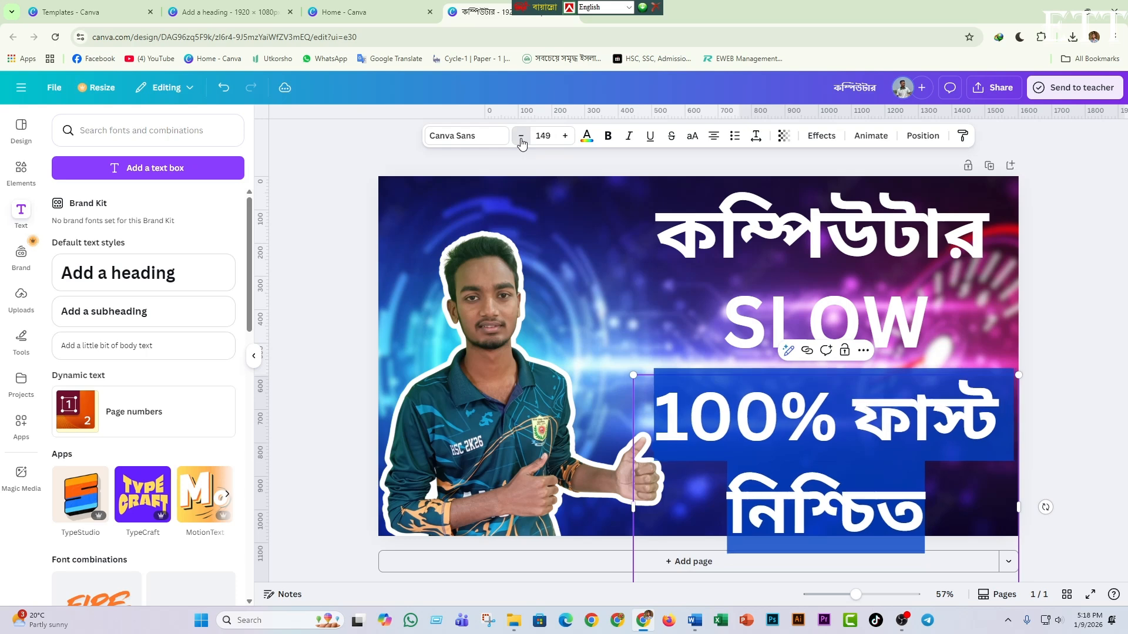
click(521, 136)
click(547, 135)
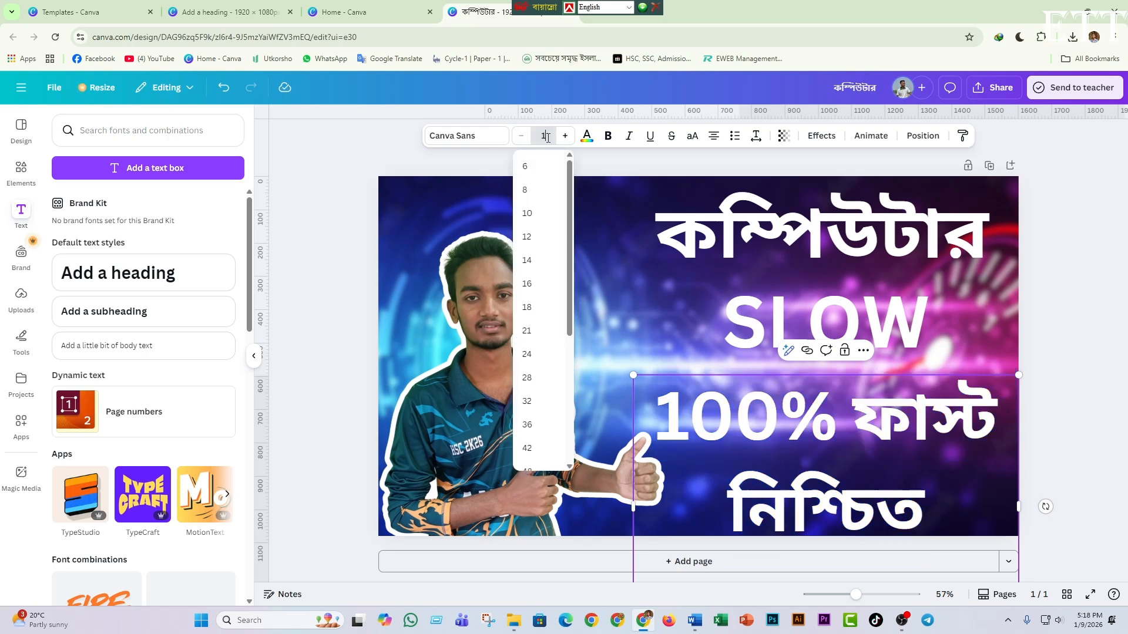
text(100)
key(Return)
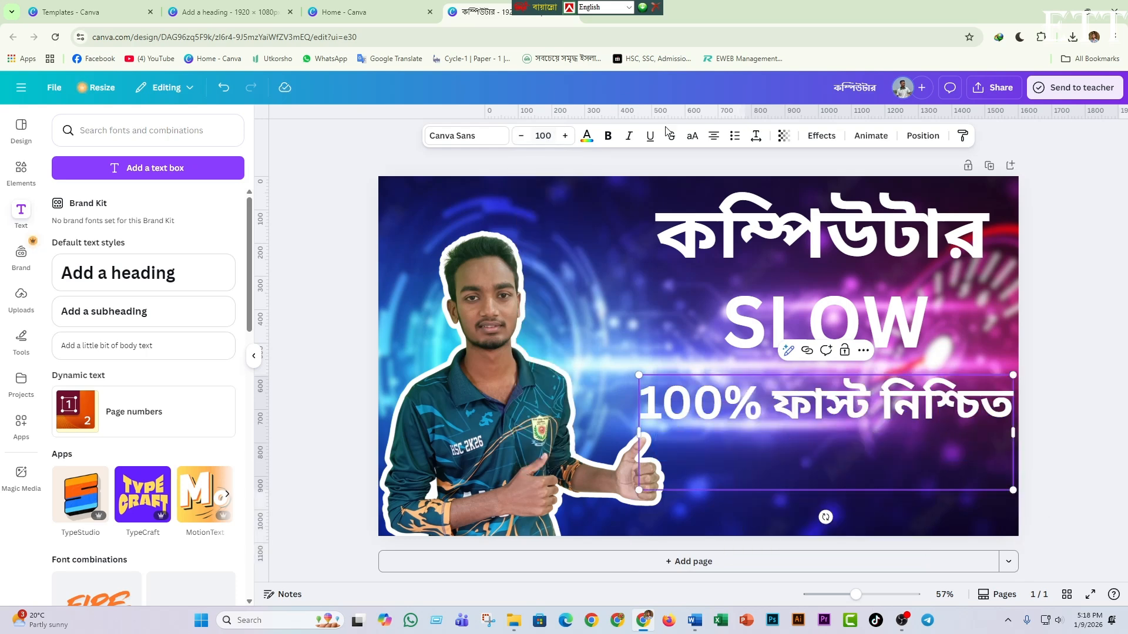
Step: Scale the 100% ফাস্ট নিশ্চিত text down to about size 74.8 and remove the empty line below it
drag(639, 375, 733, 404)
click(873, 451)
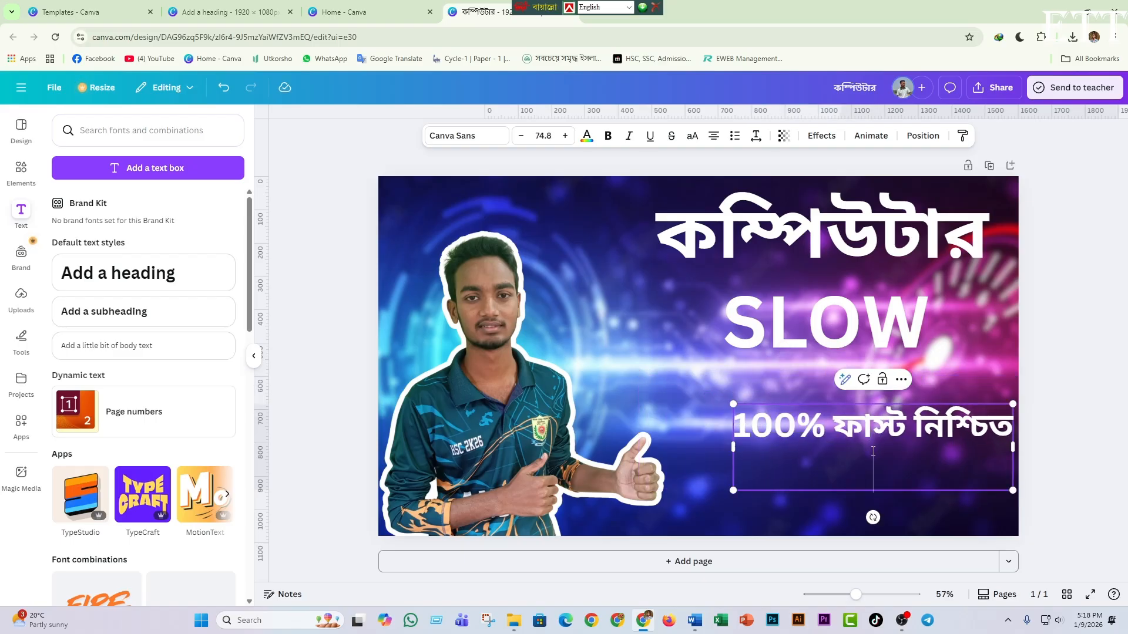
key(BackSpace)
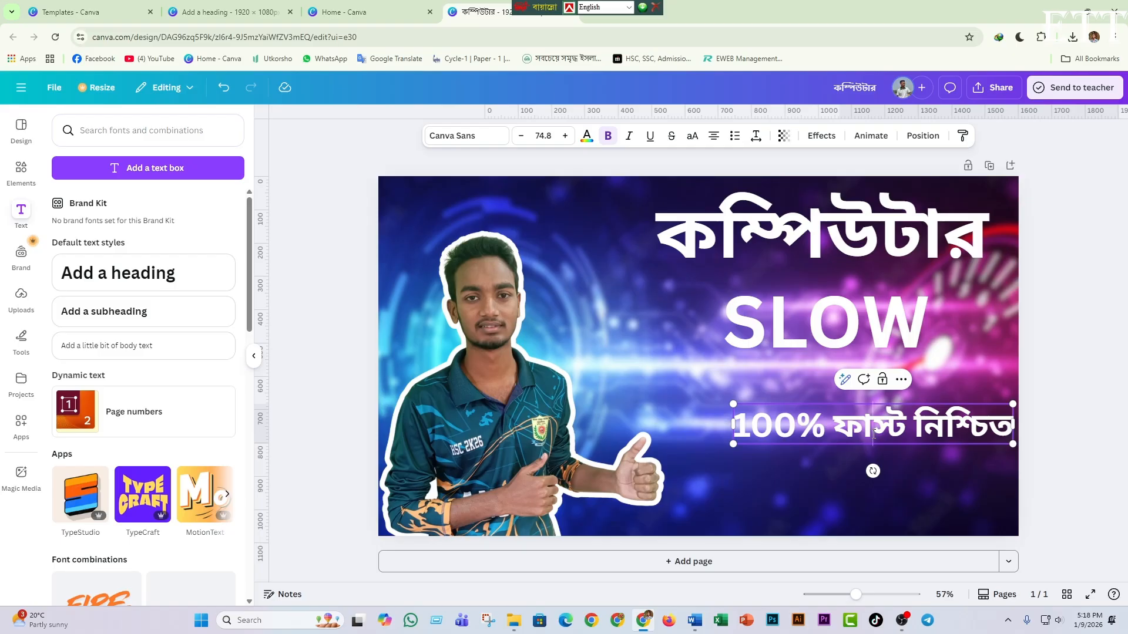
Step: Move the 100% ফাস্ট নিশ্চিত line lower on the canvas, leaving a wider gap beneath SLOW
click(928, 456)
drag(970, 424, 934, 417)
click(903, 426)
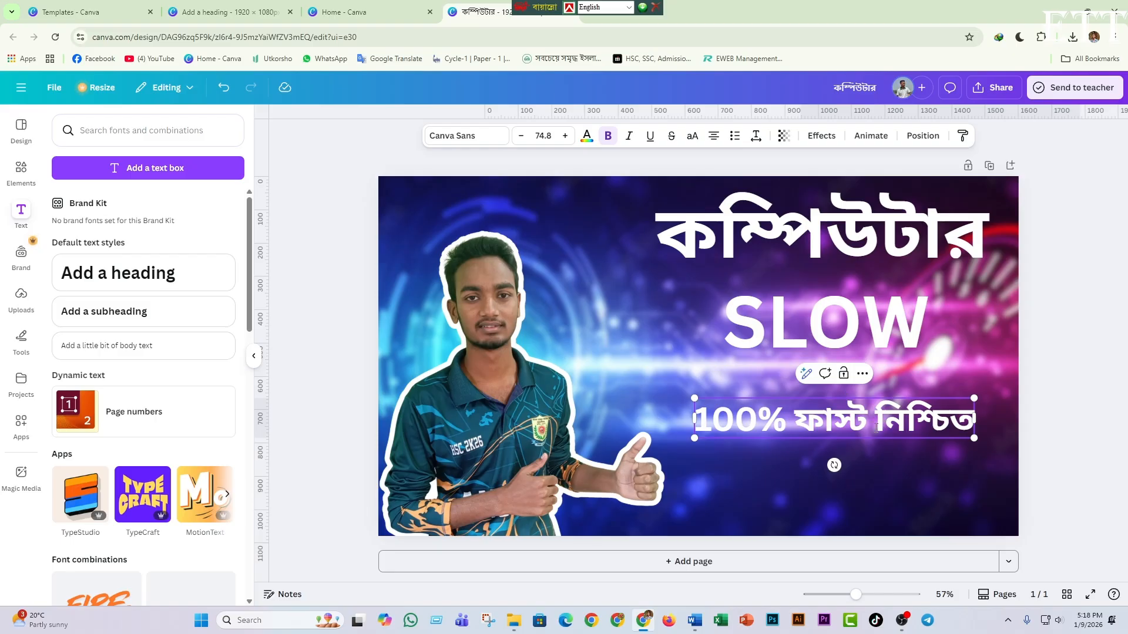
click(895, 452)
drag(883, 419, 906, 446)
Step: Move SLOW down and slightly right between the other lines, and shift the কম্পিউটার heading slightly right
click(868, 317)
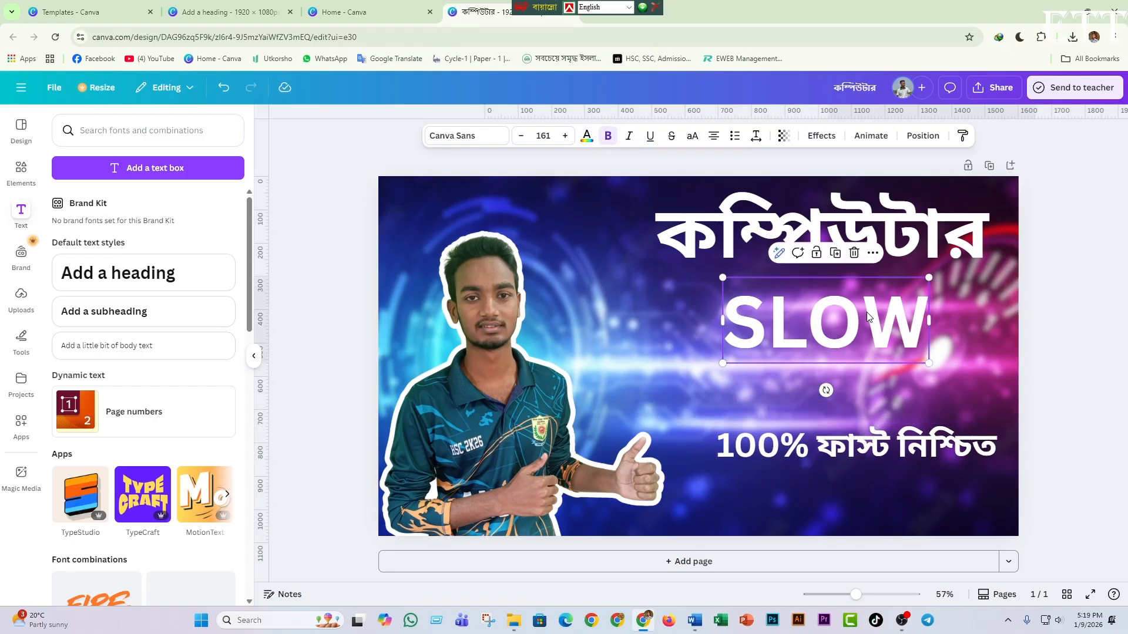
drag(868, 317, 888, 345)
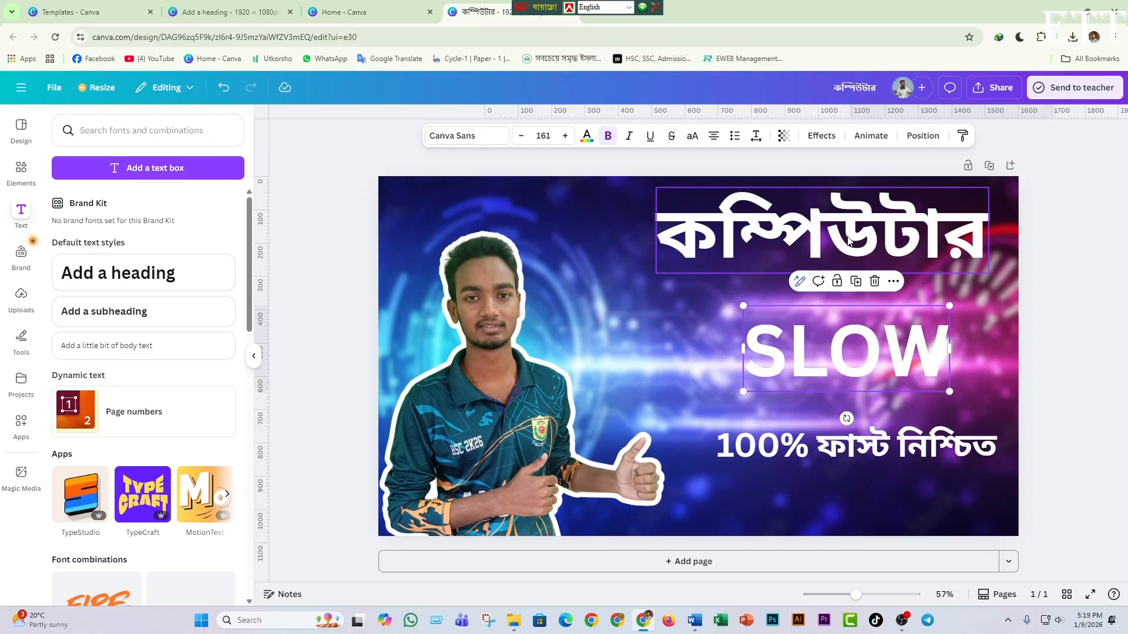
drag(848, 238, 860, 244)
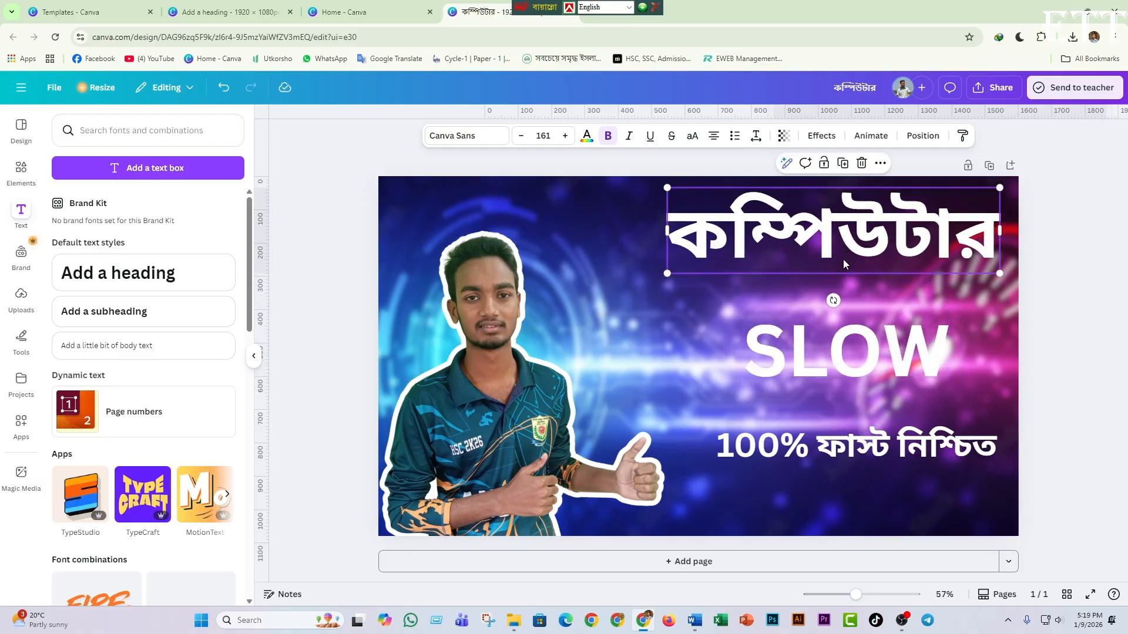
click(850, 359)
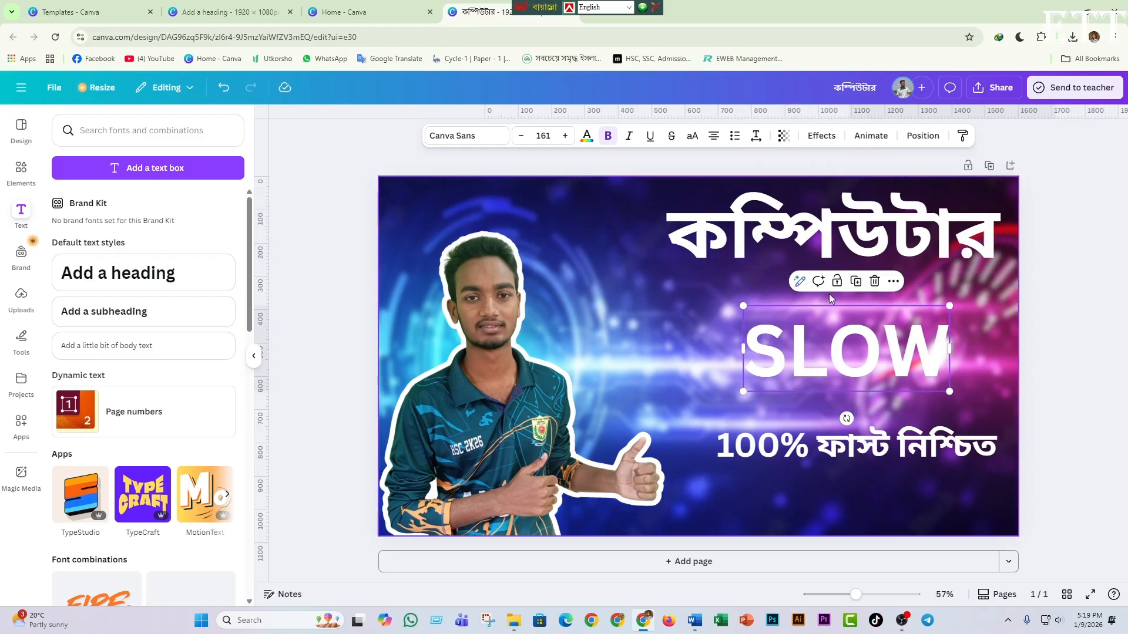
Step: Duplicate the কম্পিউটার heading, offset the copy slightly down and right, and select the rear heading
click(738, 252)
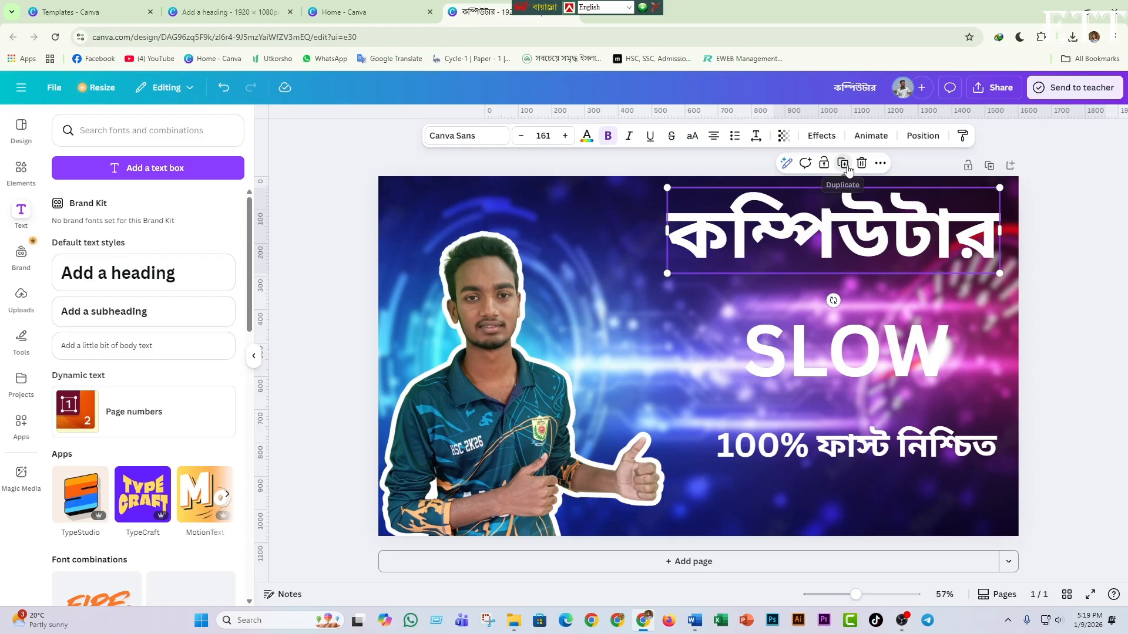
drag(839, 226, 838, 249)
drag(766, 242, 761, 222)
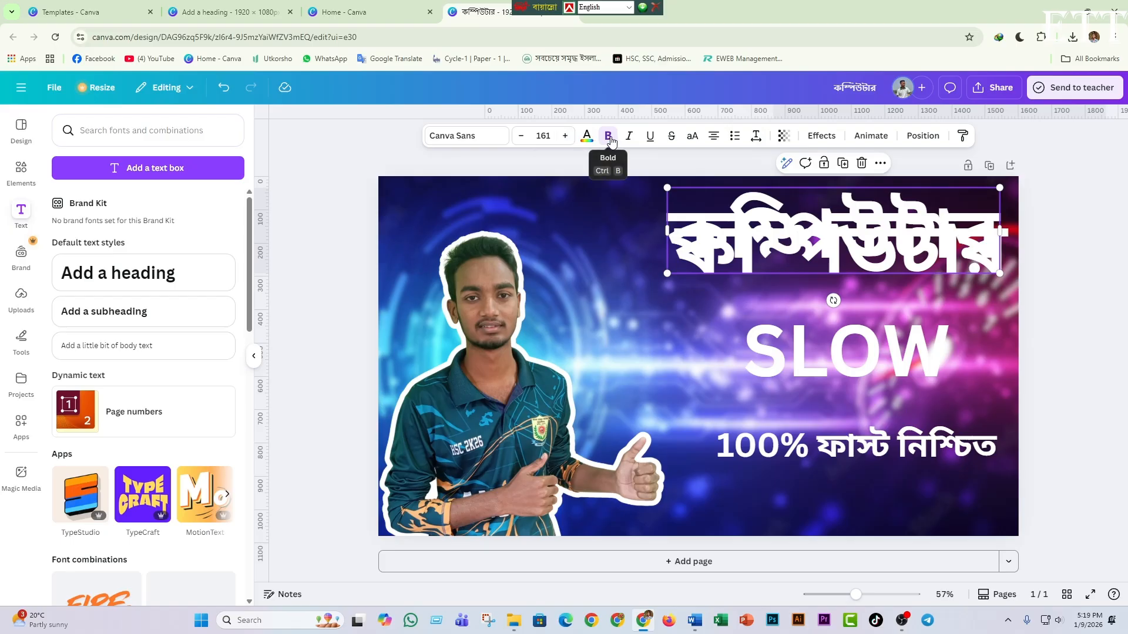
Step: Colour the rear কম্পিউটার heading light orange from the default solid colours, after trying black, pink and violet
click(587, 136)
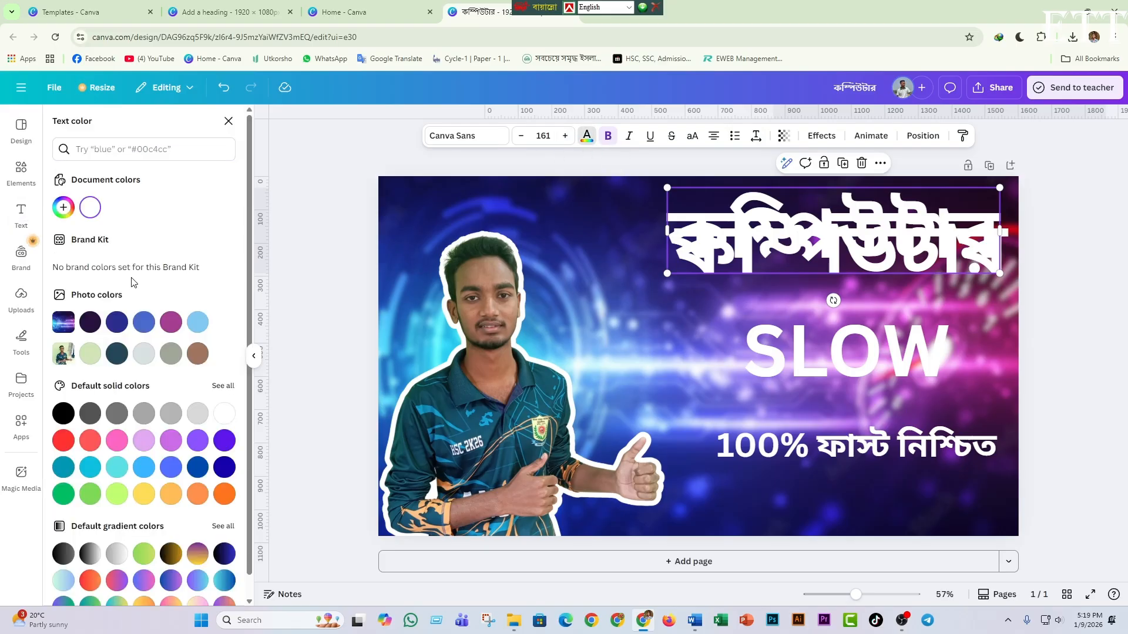
click(64, 413)
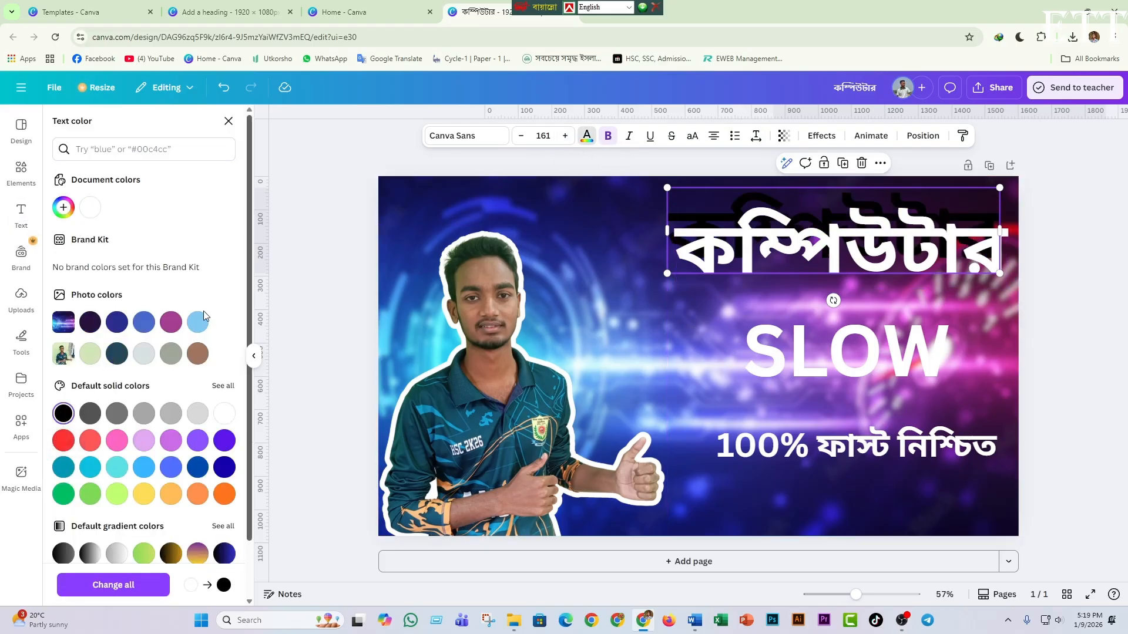
click(117, 442)
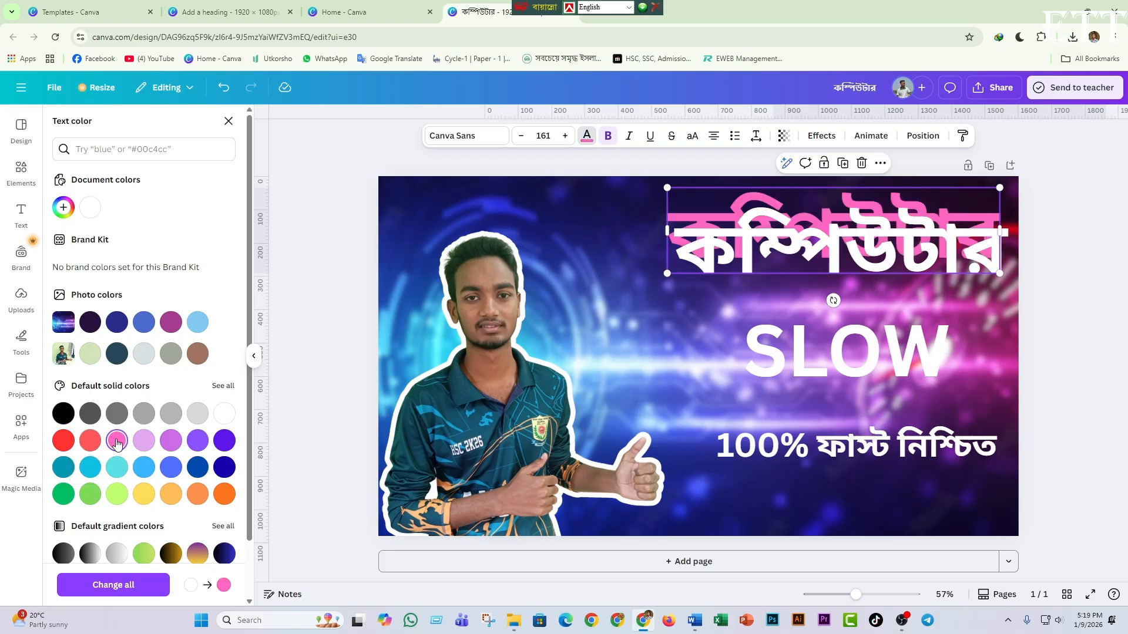
click(224, 441)
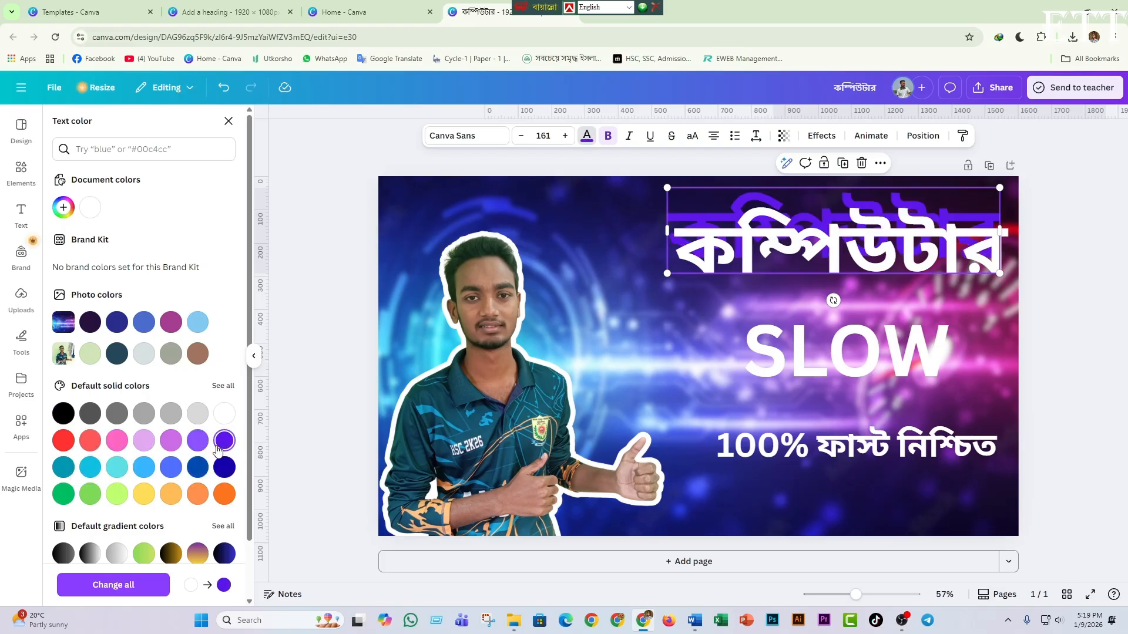
click(189, 498)
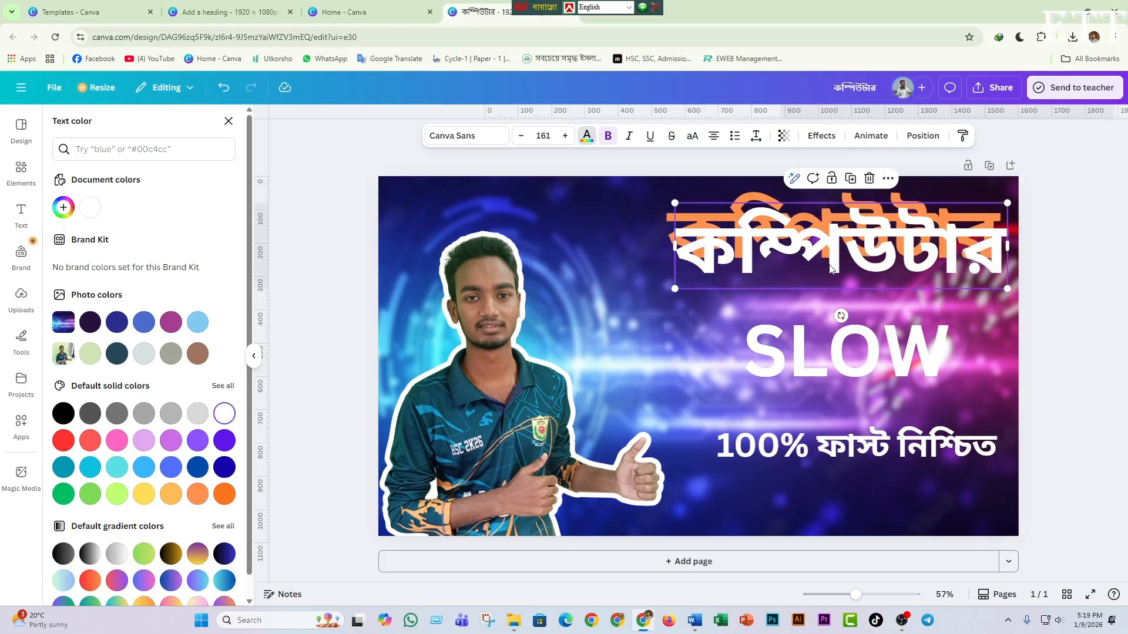
Step: Place the white কম্পিউটার heading just right of the orange one as a shadow effect, and move SLOW slightly up
drag(841, 257, 826, 247)
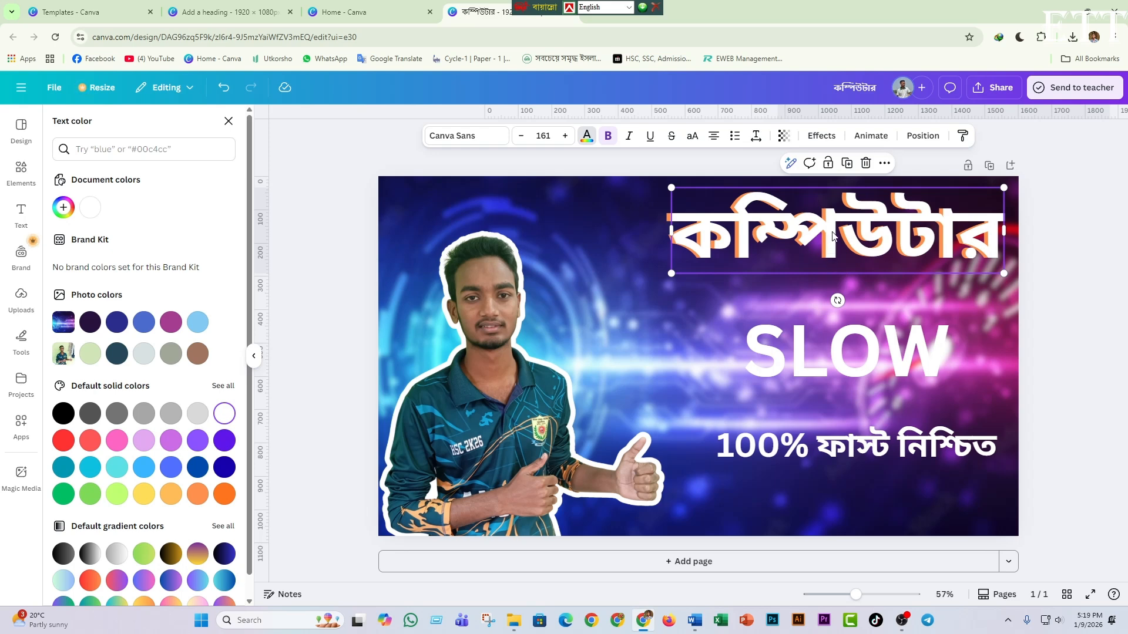
click(790, 288)
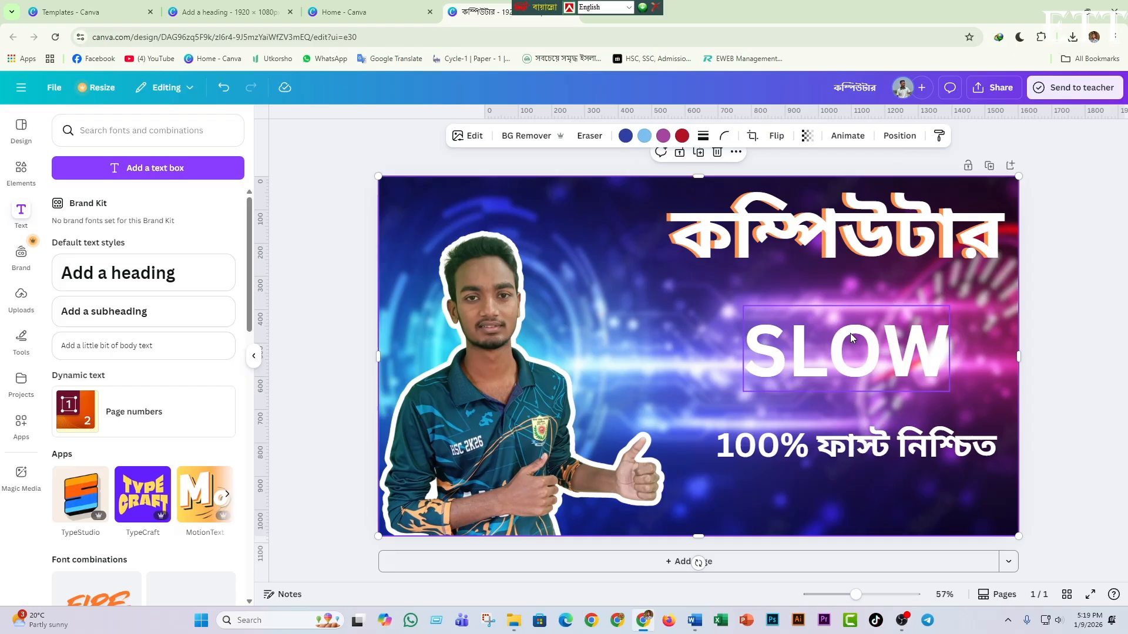
click(844, 362)
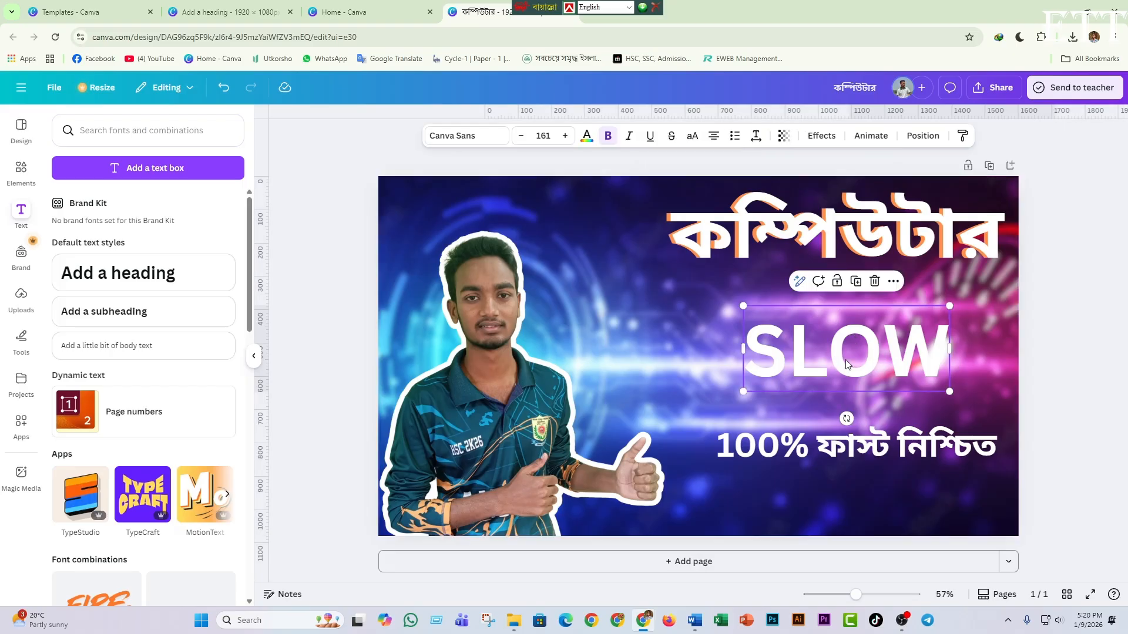
drag(846, 363, 848, 351)
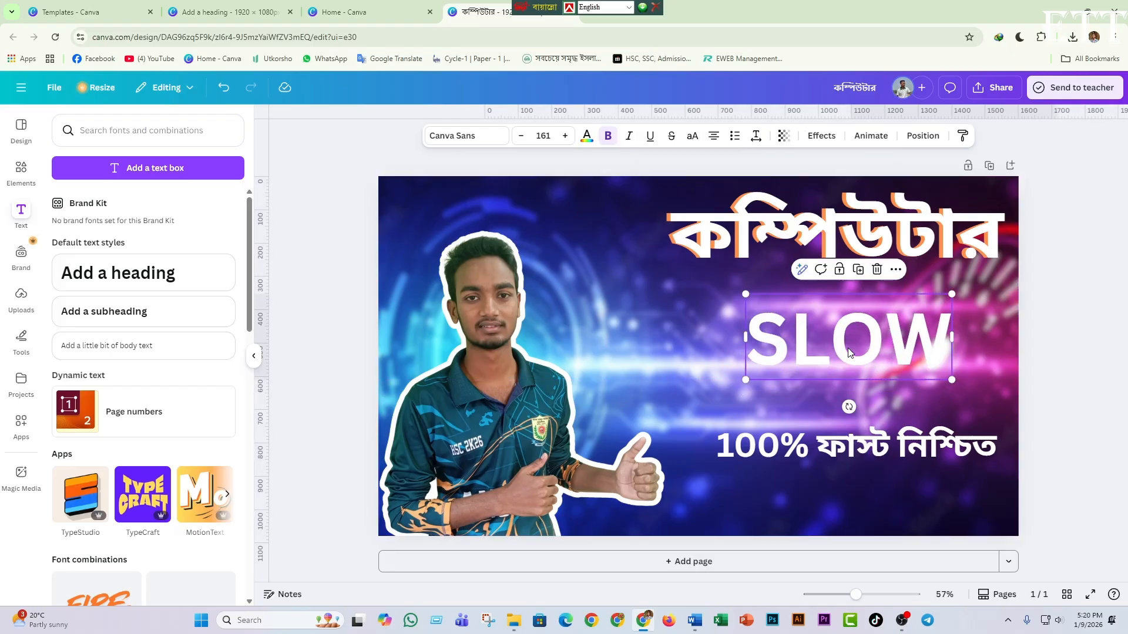
Step: Try several default gradients on the SLOW text and apply the yellow-green-cyan one
double_click(875, 333)
click(590, 145)
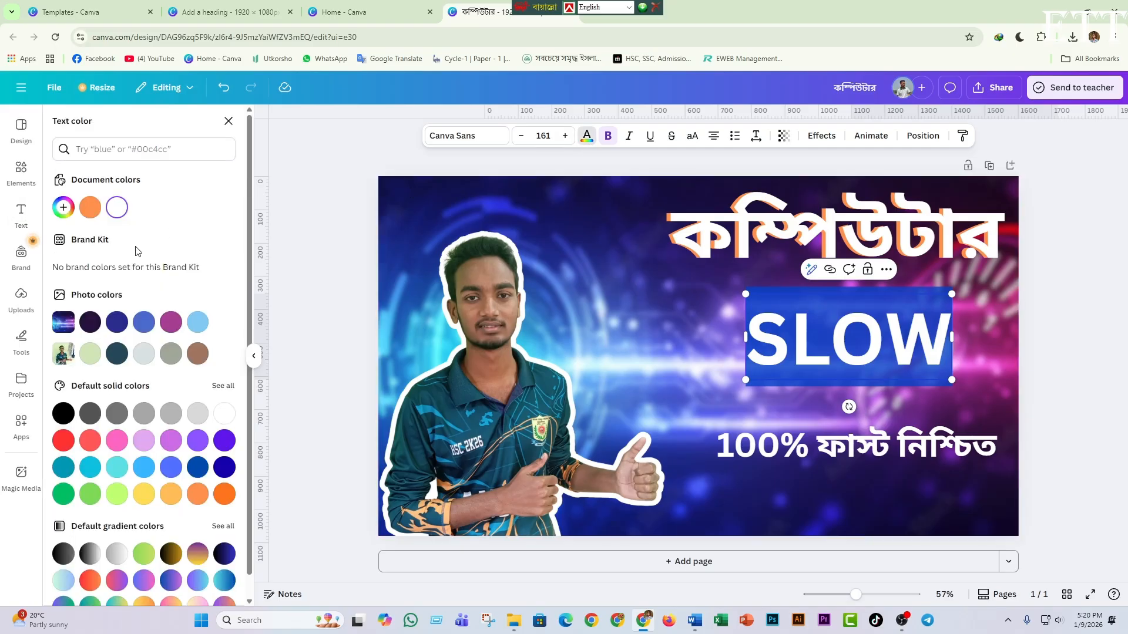
scroll(170, 429, down, 1)
click(206, 532)
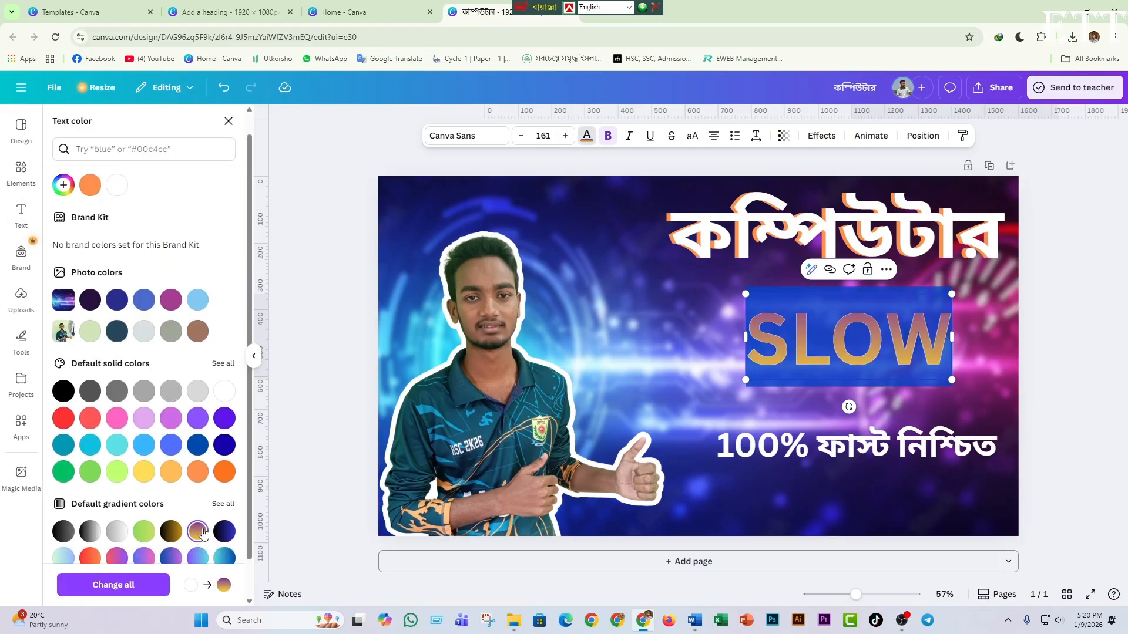
scroll(214, 515, down, 1)
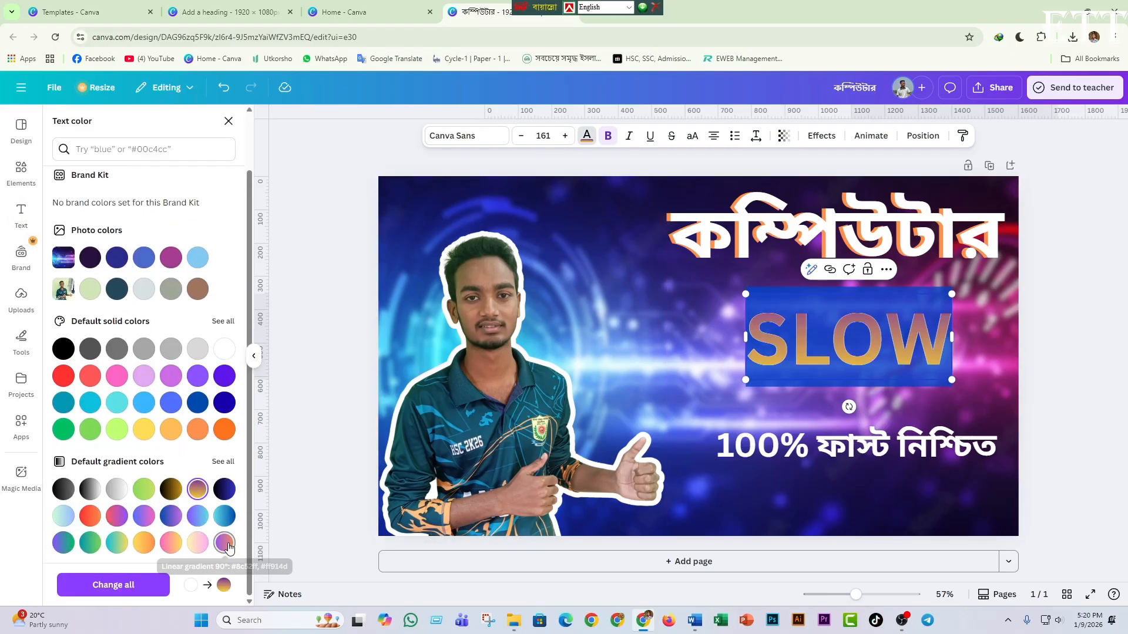
click(224, 462)
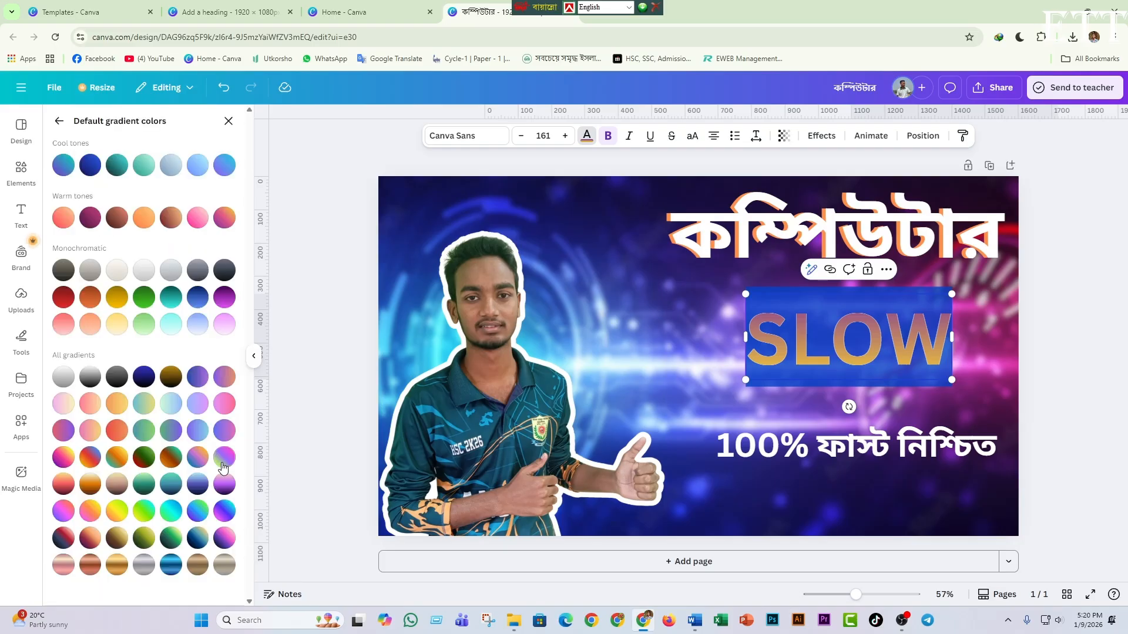
click(220, 535)
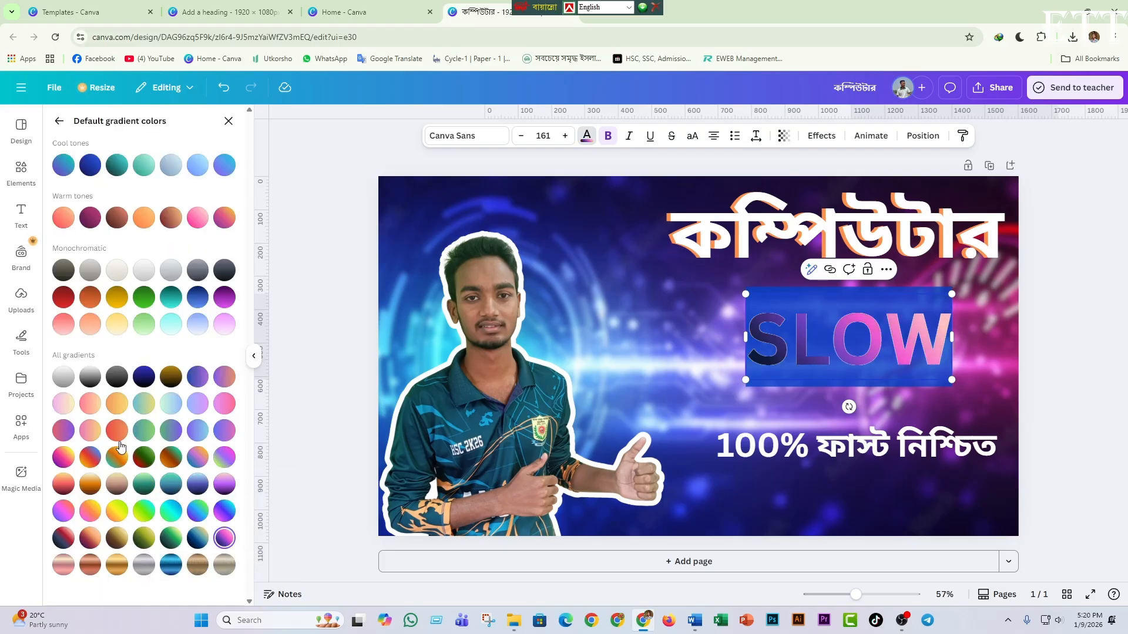
click(170, 535)
click(144, 511)
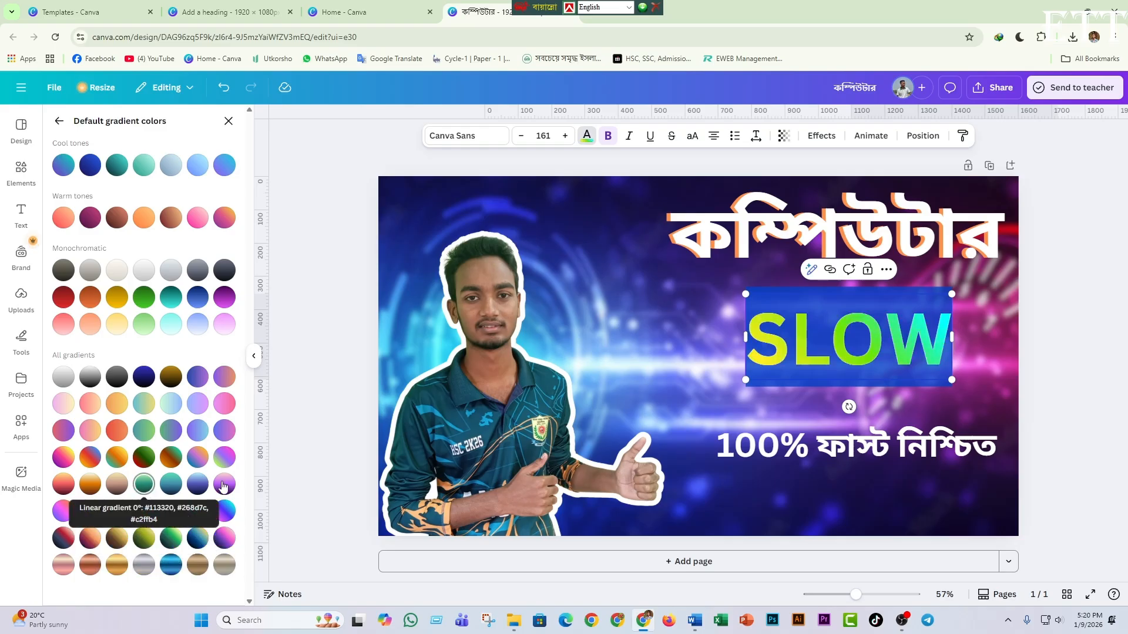
Step: Move the gradient SLOW text slightly up, closer to the কম্পিউটার heading
click(690, 340)
click(874, 330)
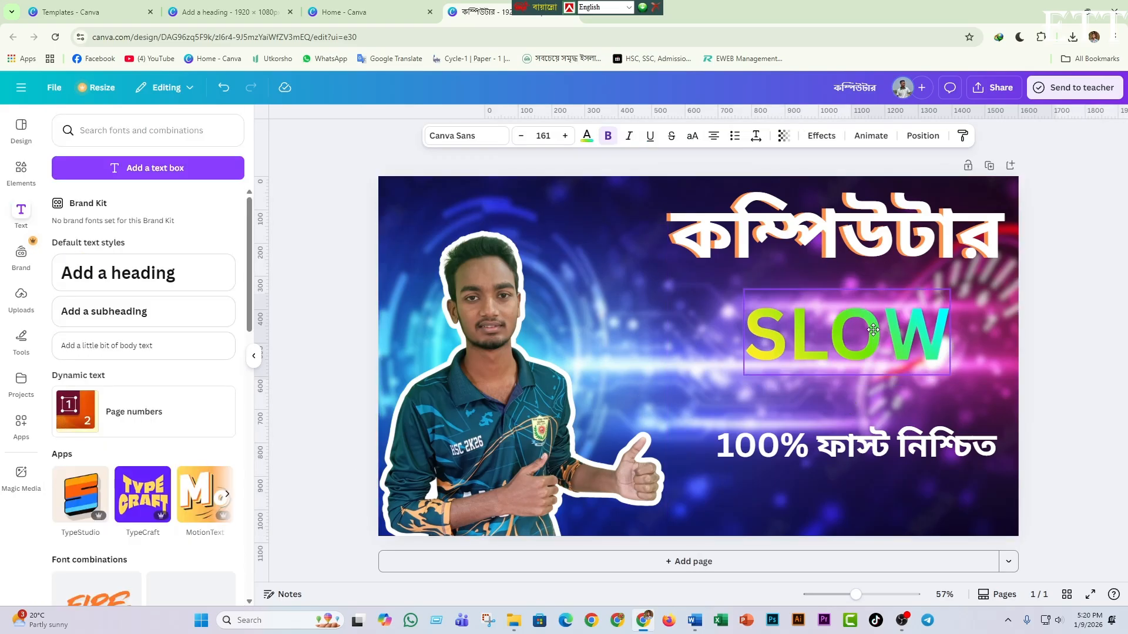
drag(874, 330, 873, 323)
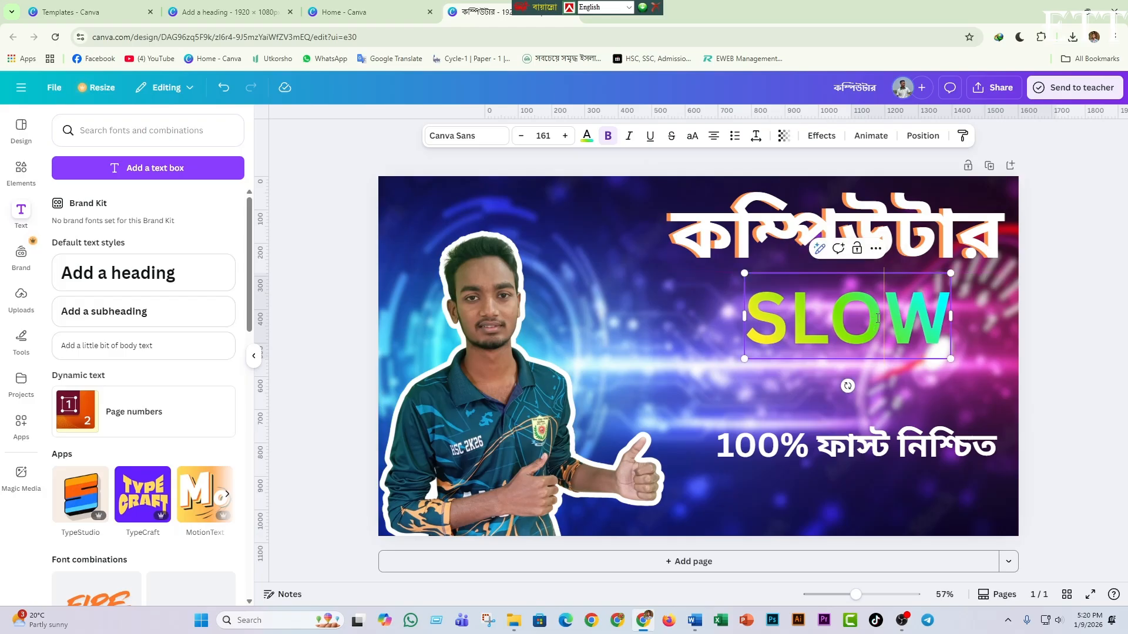
Step: Duplicate the yellow-green-cyan SLOW text on the canvas
double_click(878, 318)
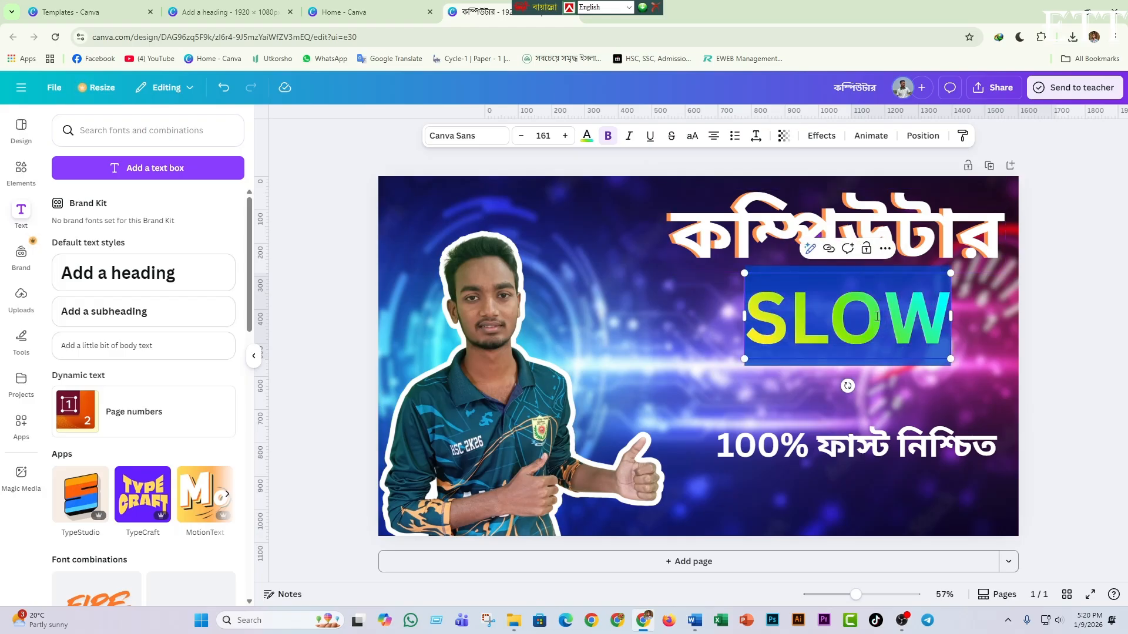
click(884, 283)
double_click(891, 296)
click(883, 253)
click(914, 281)
click(876, 372)
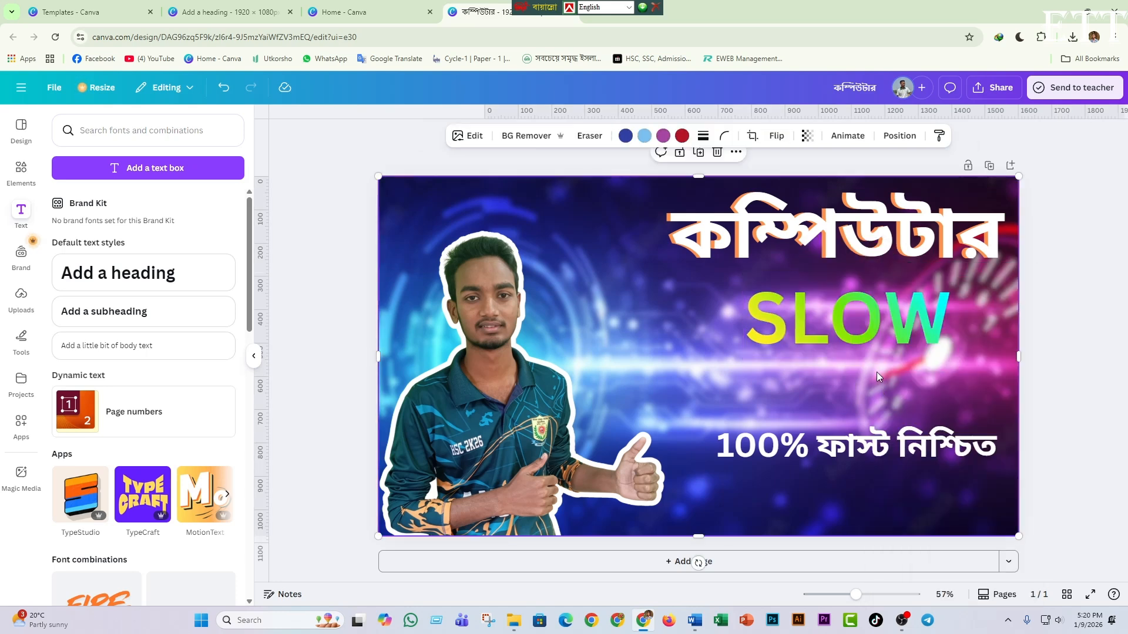
click(854, 317)
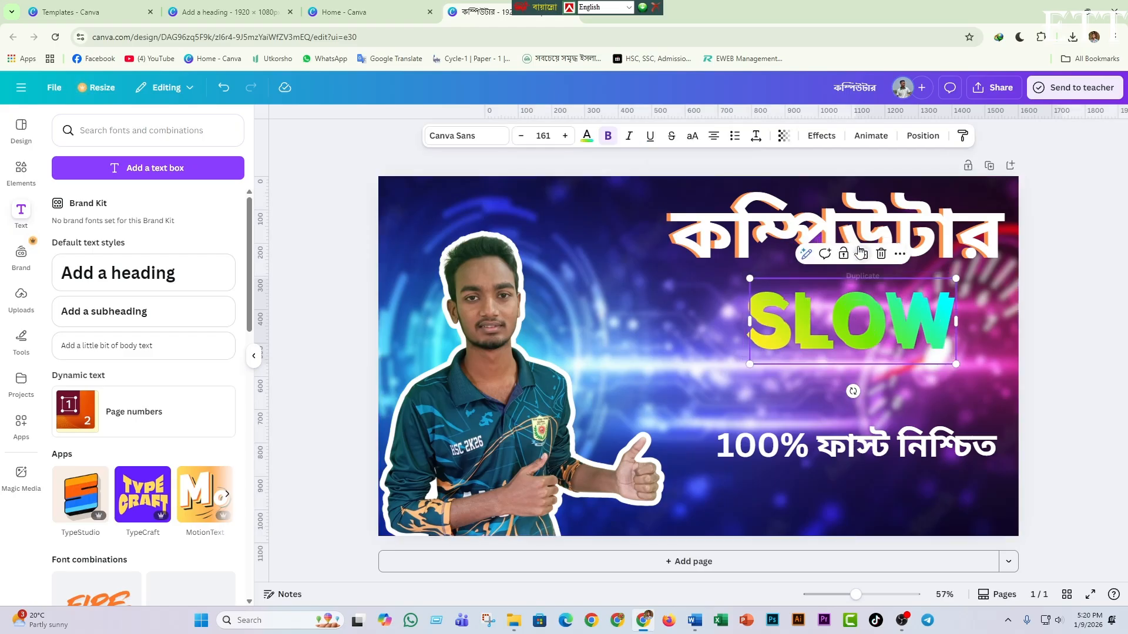
key(ctrl+v)
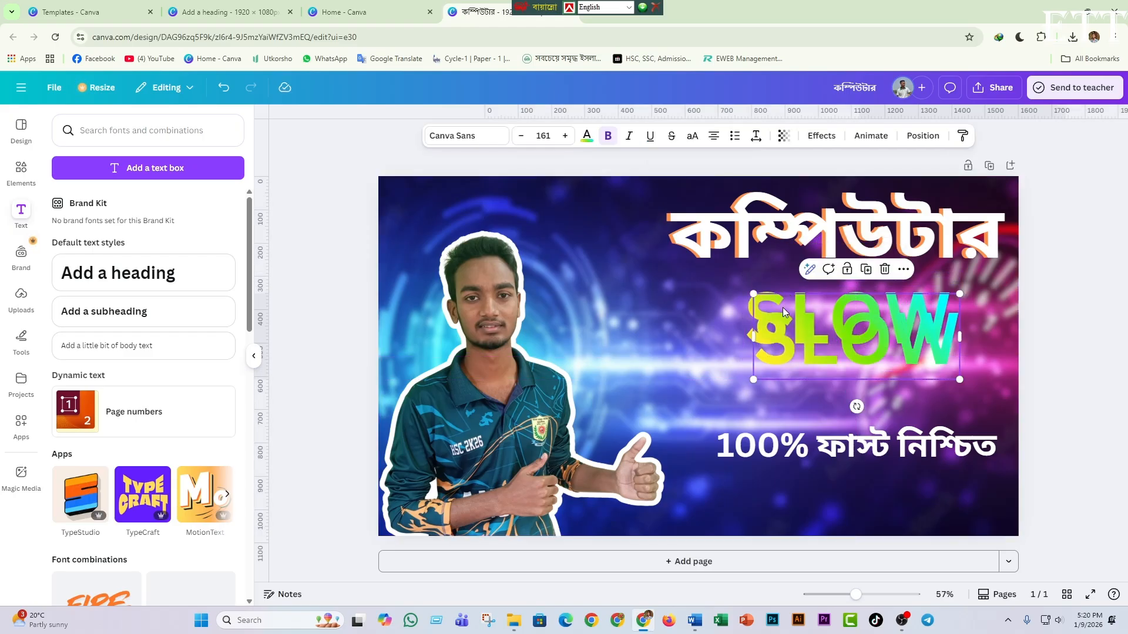
Step: Move the SLOW copy down and slightly to the right so the original can be selected separately
click(744, 296)
click(761, 295)
key(Tab)
click(762, 309)
drag(763, 309, 772, 332)
click(764, 303)
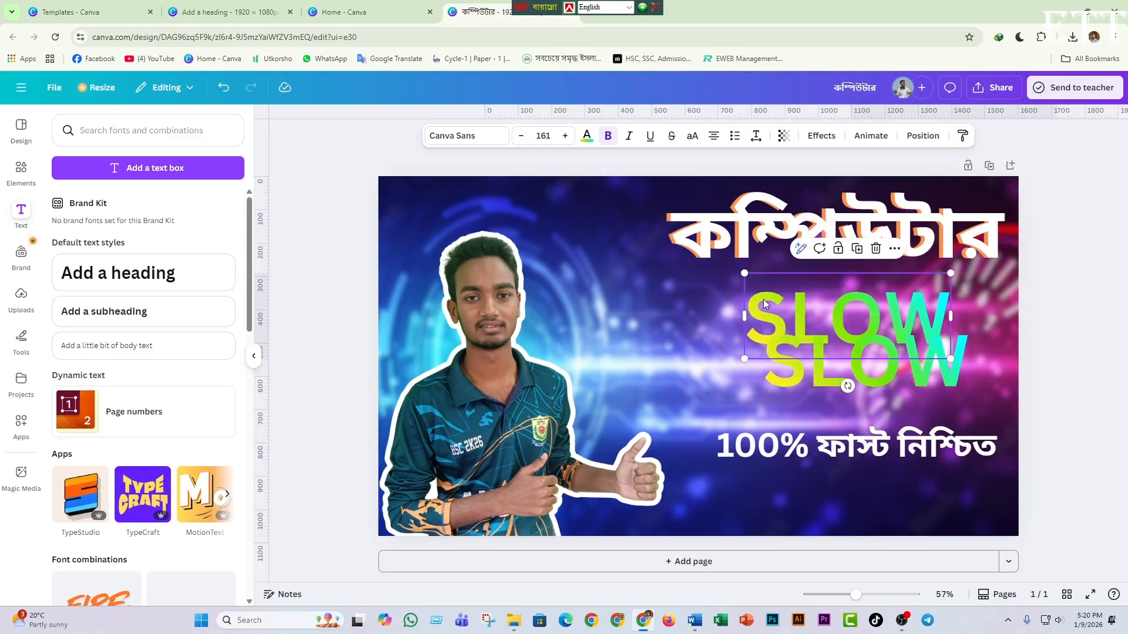
Step: Colour the rear SLOW dark blue from the default solid colours and place the gradient SLOW slightly up and left over it as a shadow effect
click(586, 137)
click(115, 329)
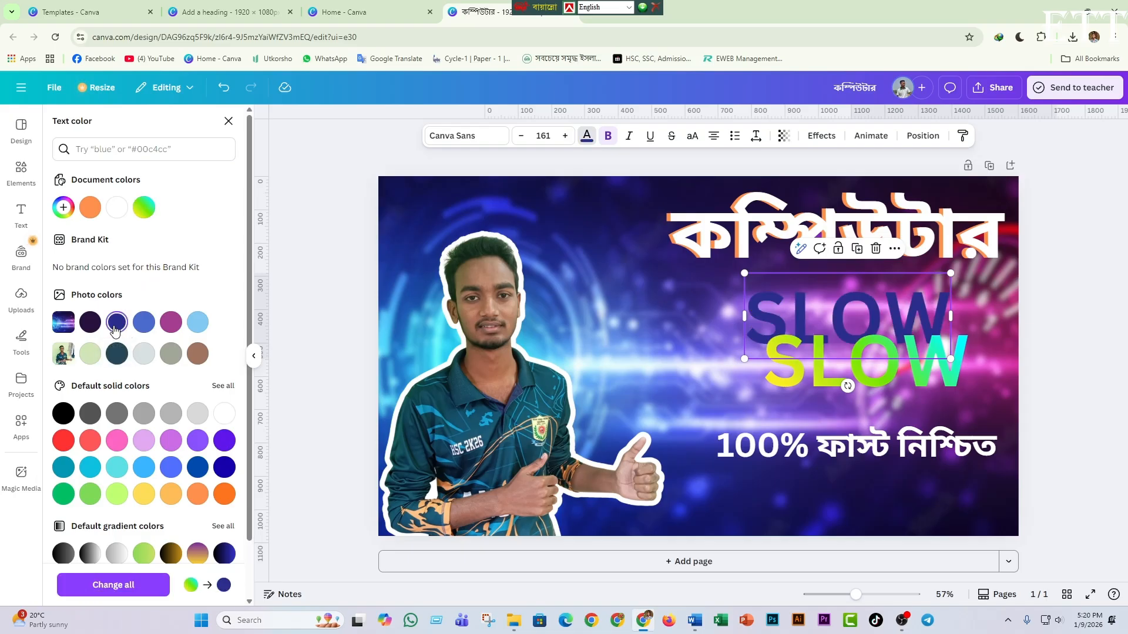
click(170, 325)
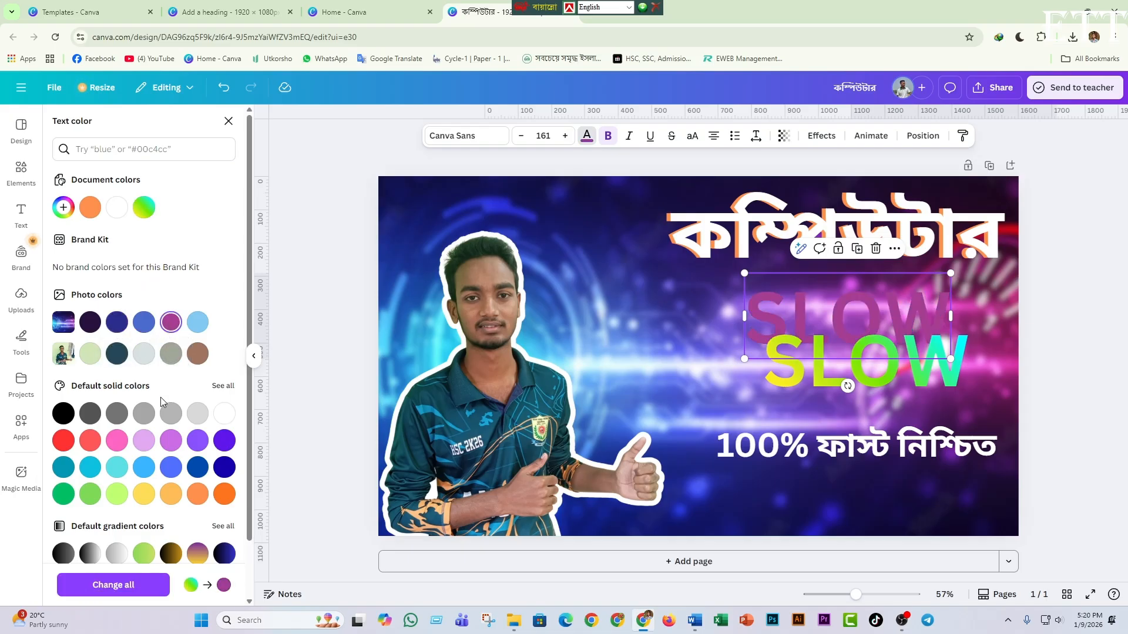
click(224, 469)
drag(825, 362, 802, 316)
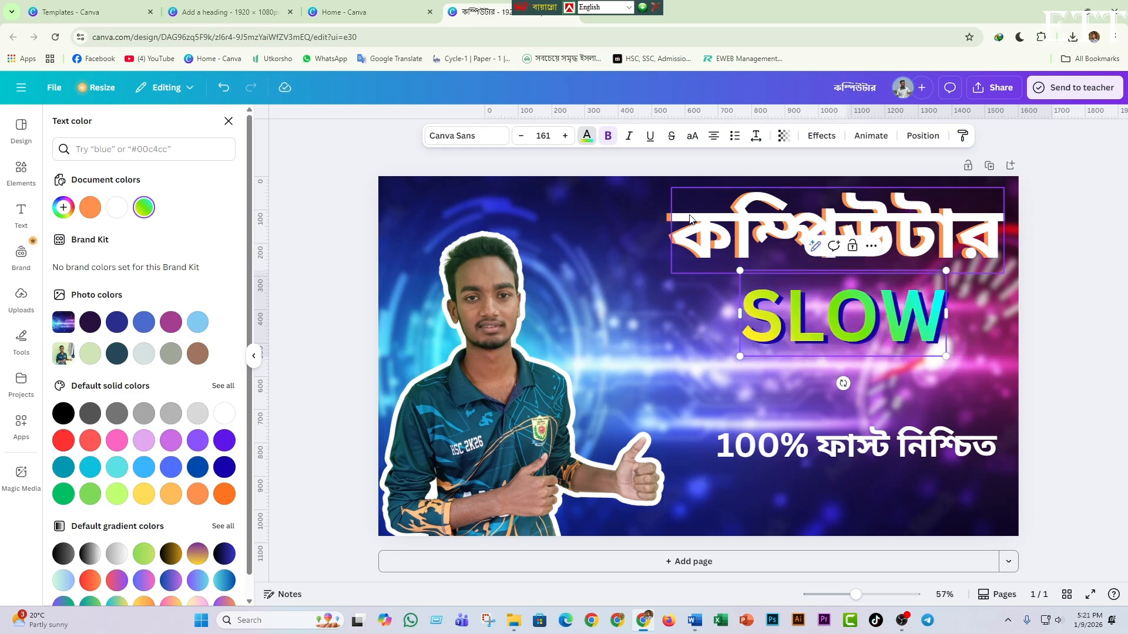
Step: Try solid yellow, a cyan-blue gradient and a purple-green gradient on the front SLOW text
key(Return)
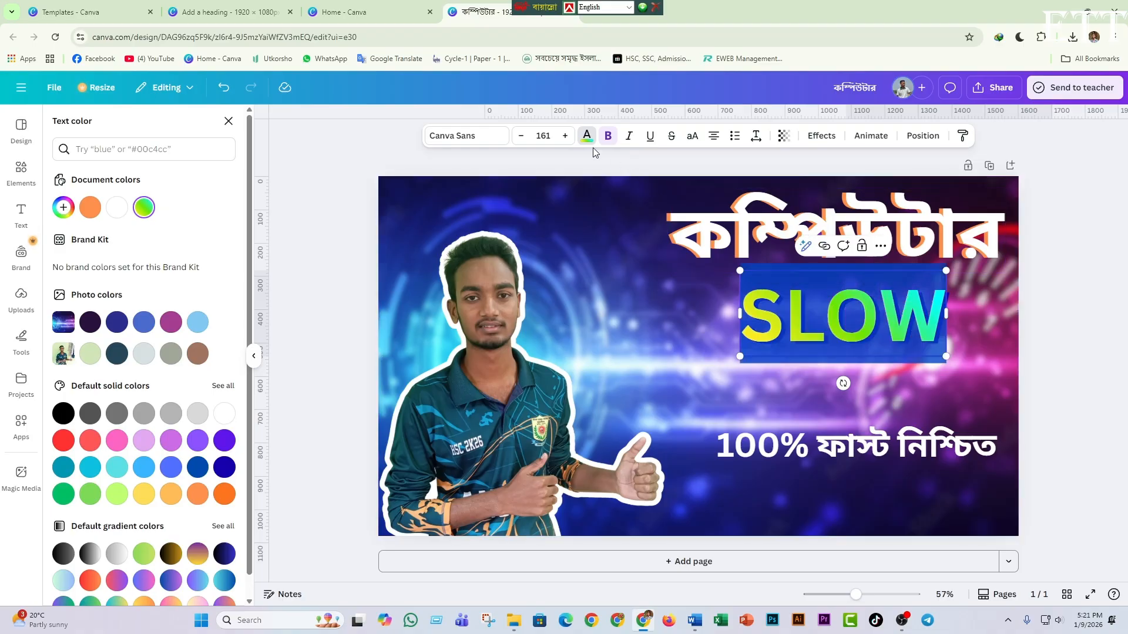
click(584, 141)
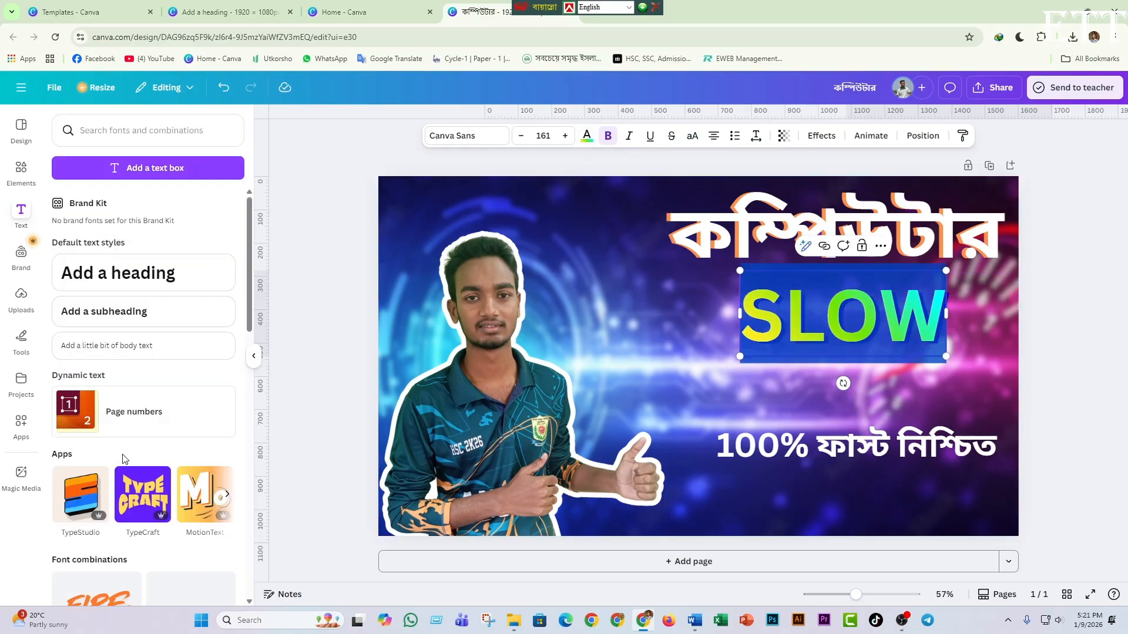
click(590, 141)
scroll(144, 392, down, 1)
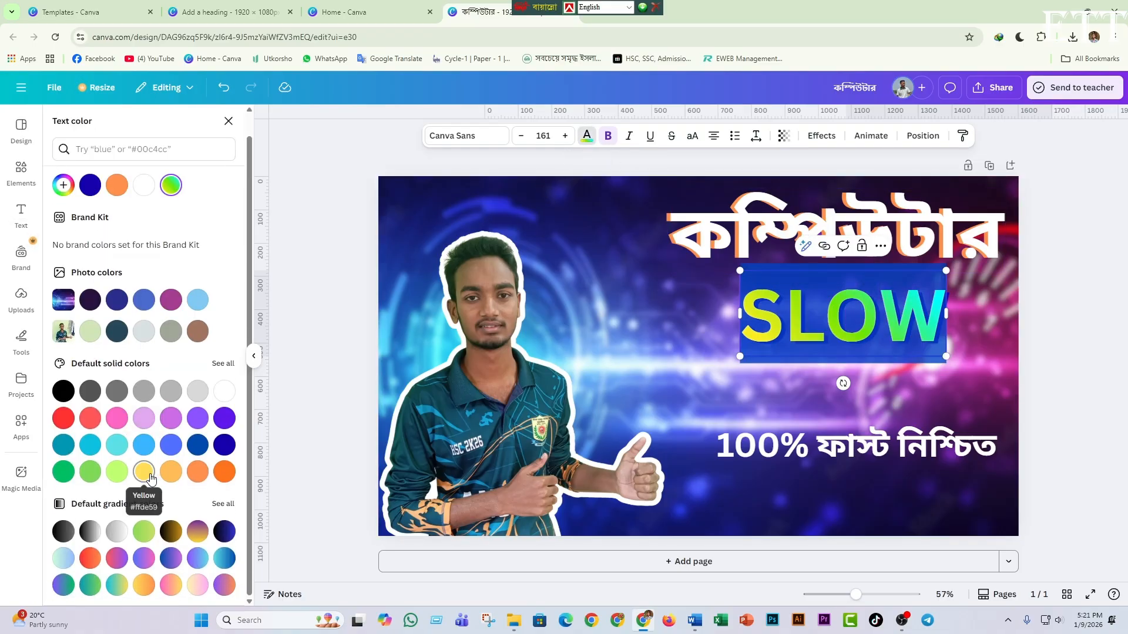
click(146, 474)
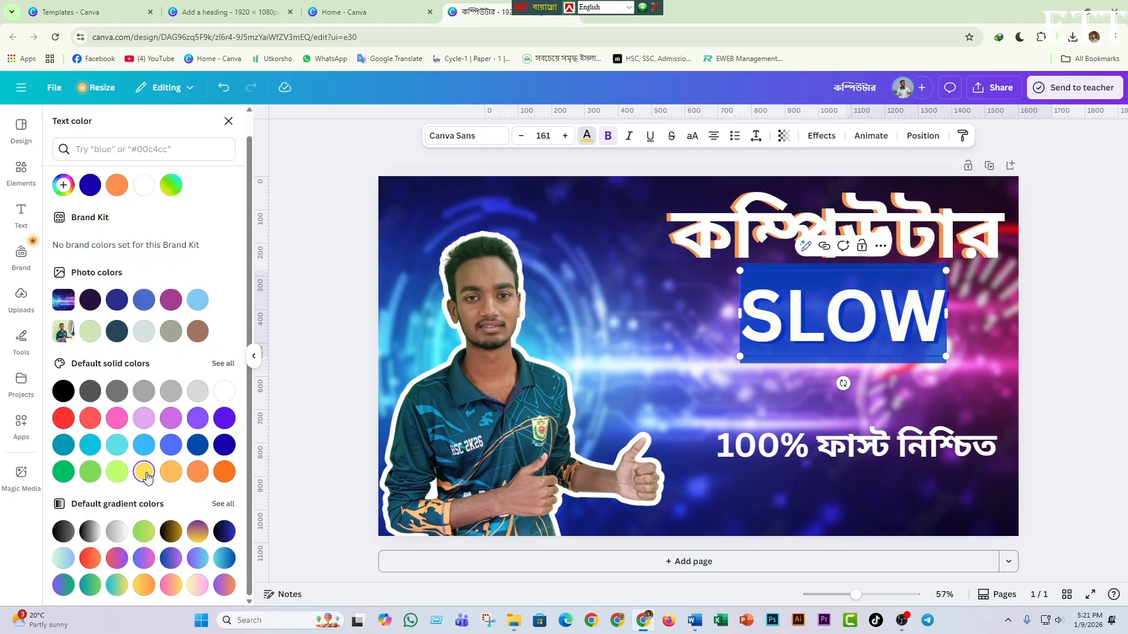
click(224, 559)
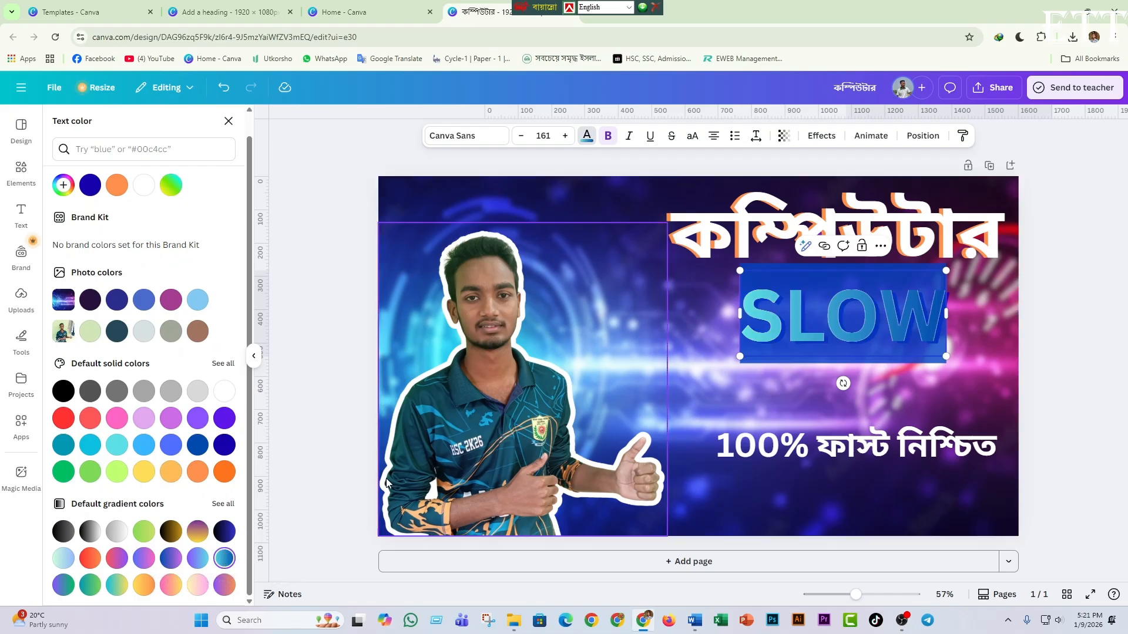
click(63, 585)
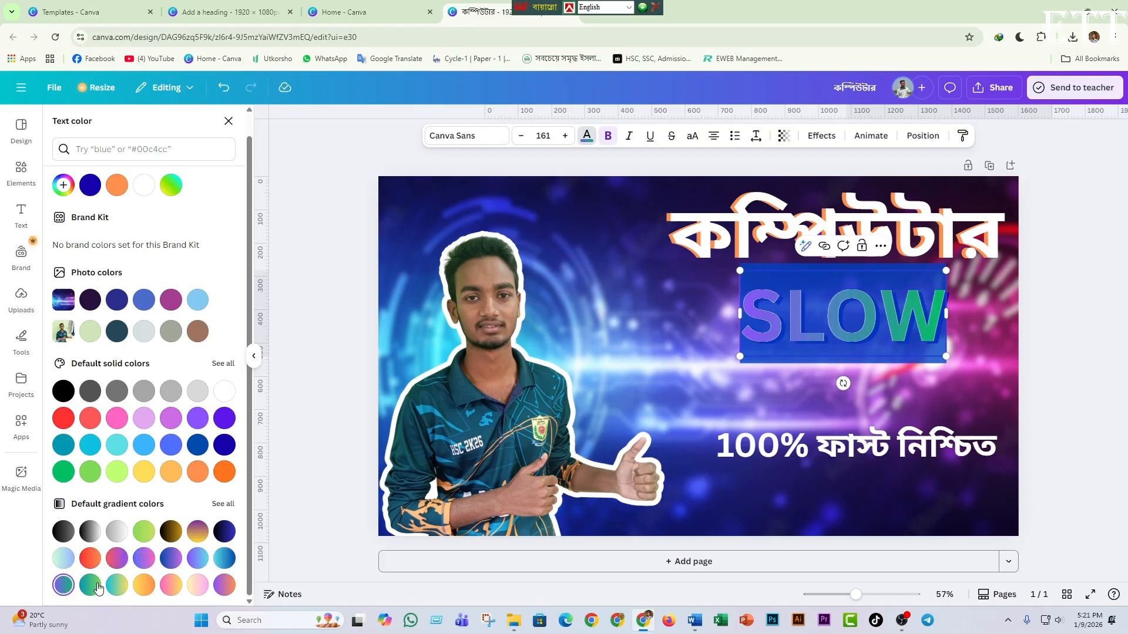
click(765, 377)
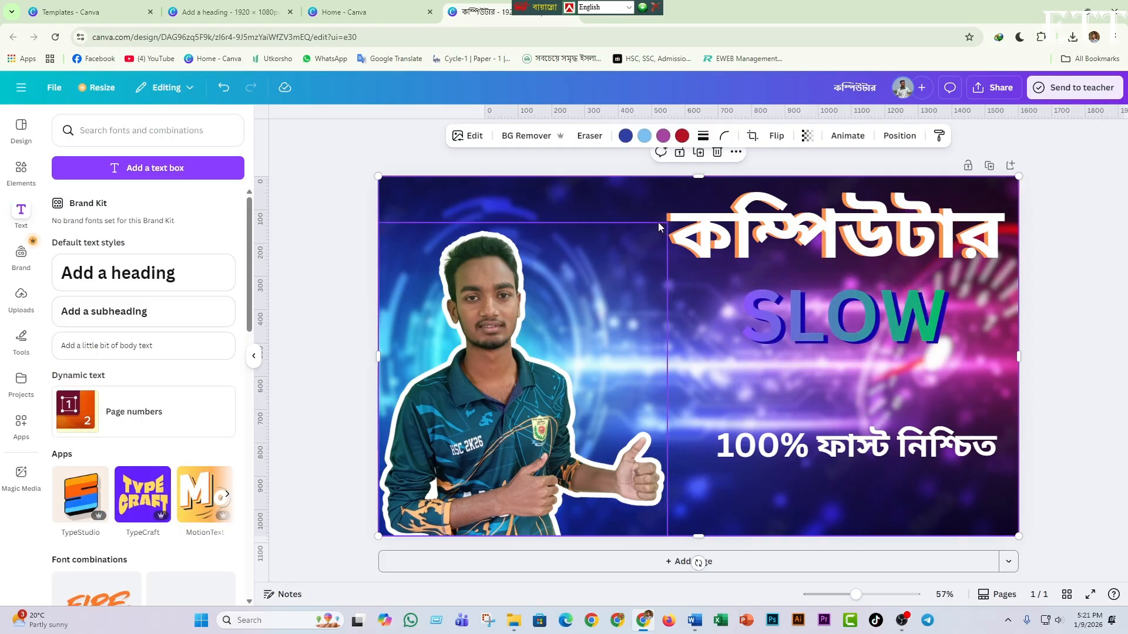
Step: Try the violet-pink default gradient on the front SLOW text
click(821, 333)
click(822, 333)
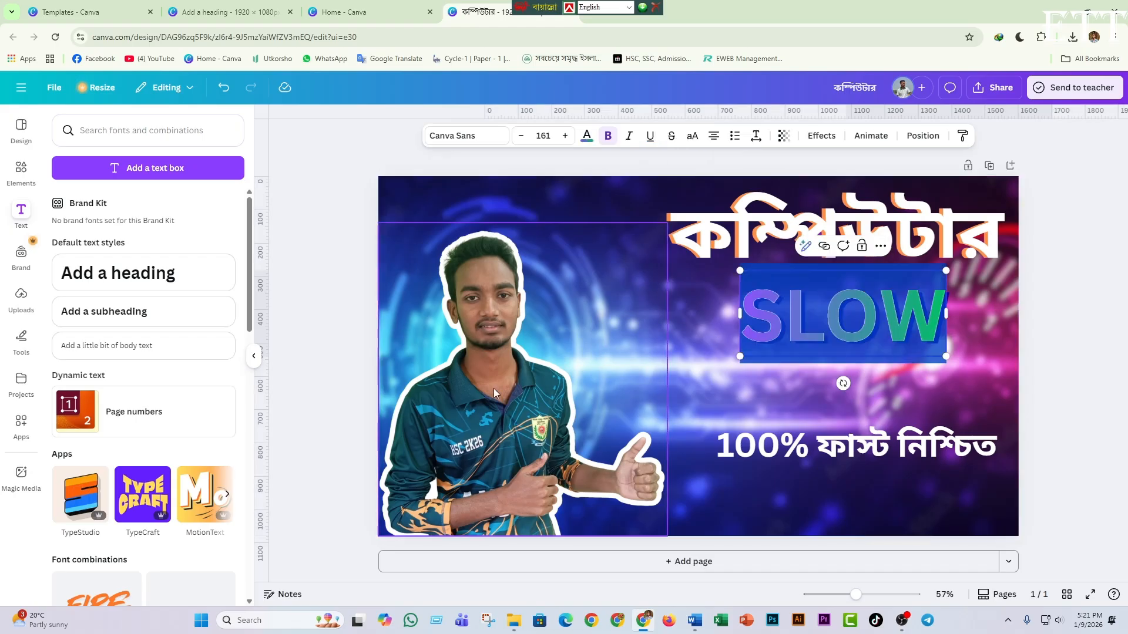
click(588, 136)
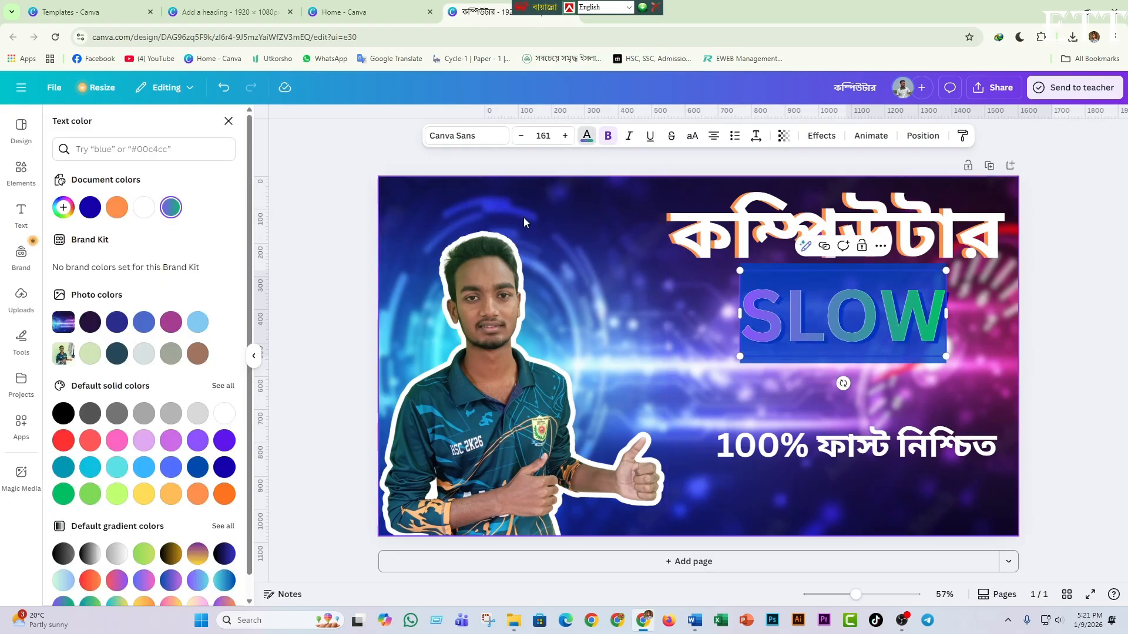
scroll(117, 488, down, 1)
click(144, 558)
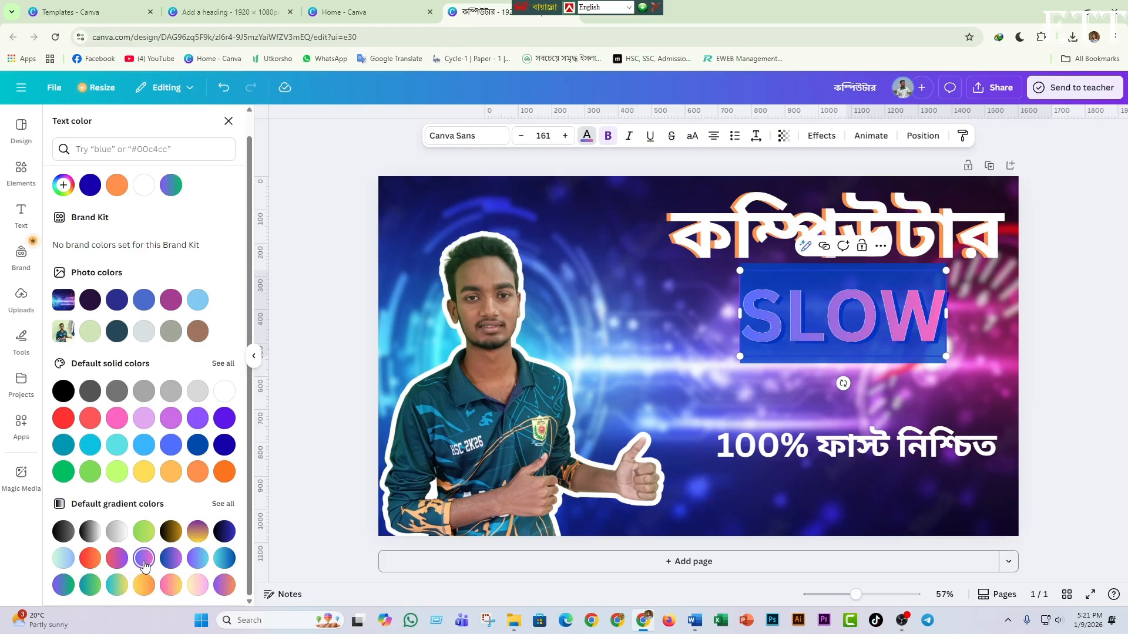
click(749, 404)
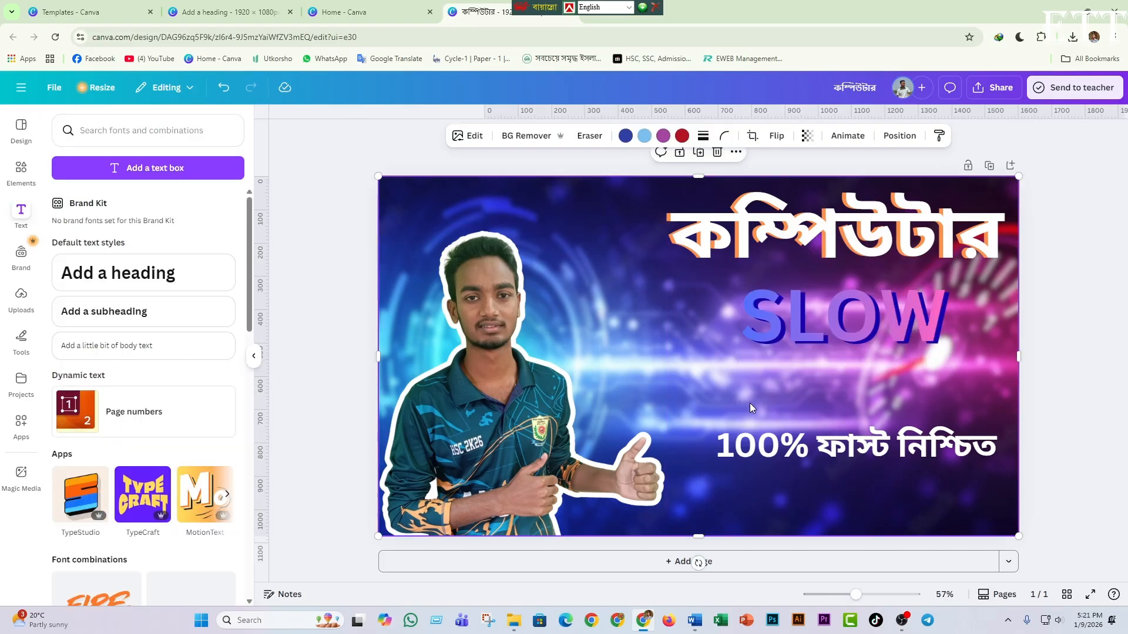
Step: Apply the purple-pink-yellow gradient from the full default gradient collection to the front SLOW text
click(780, 318)
click(780, 316)
click(584, 136)
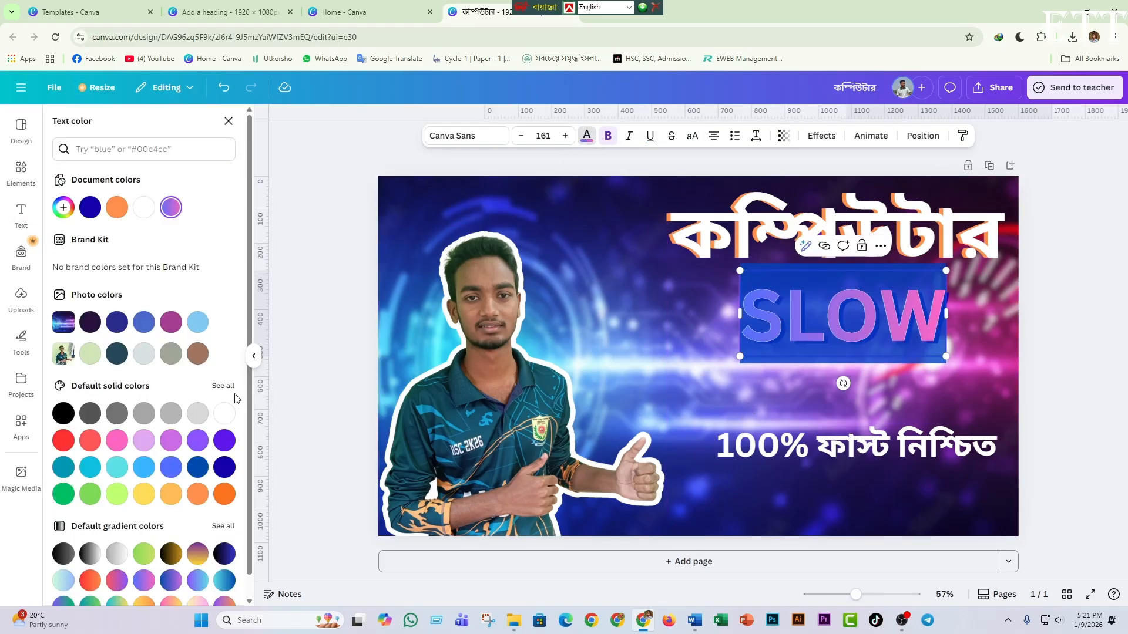
scroll(118, 488, down, 1)
click(221, 505)
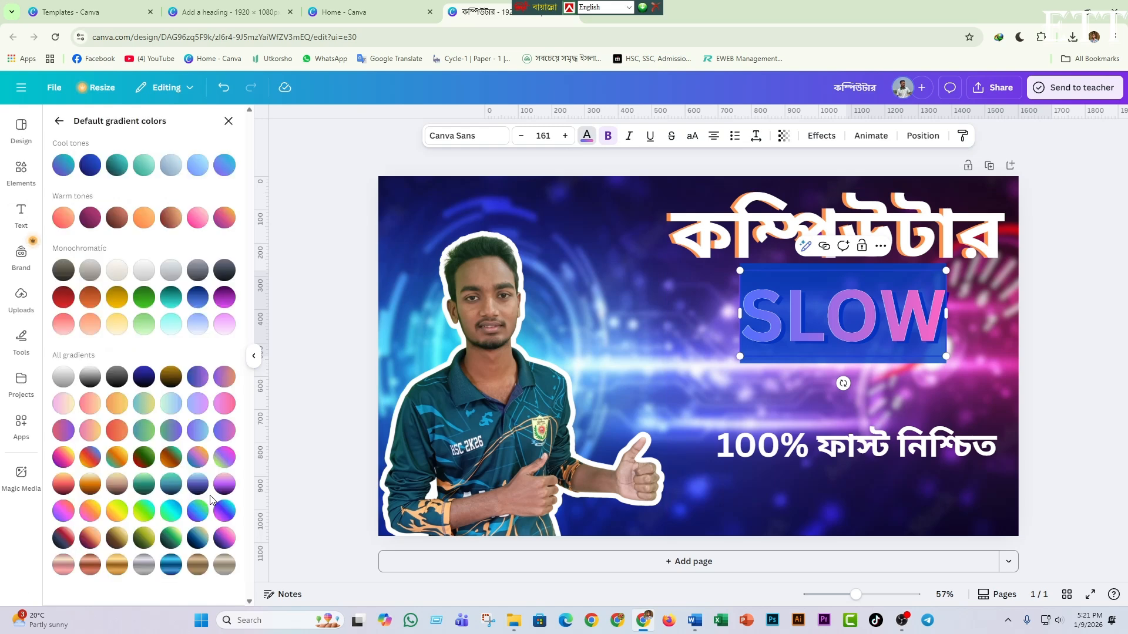
click(63, 457)
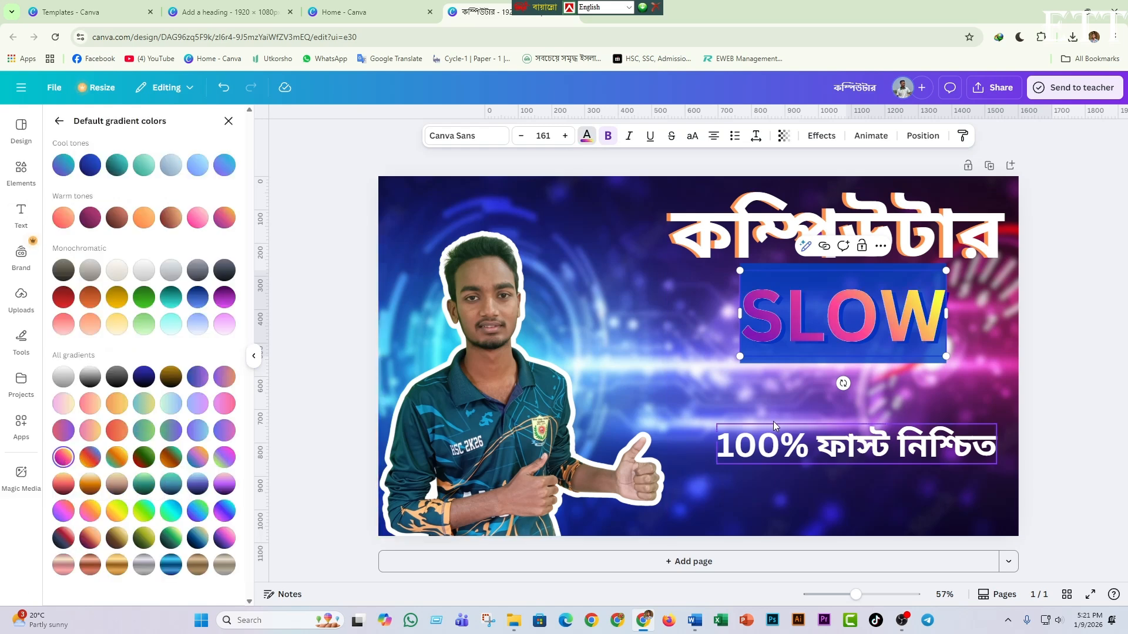
click(787, 385)
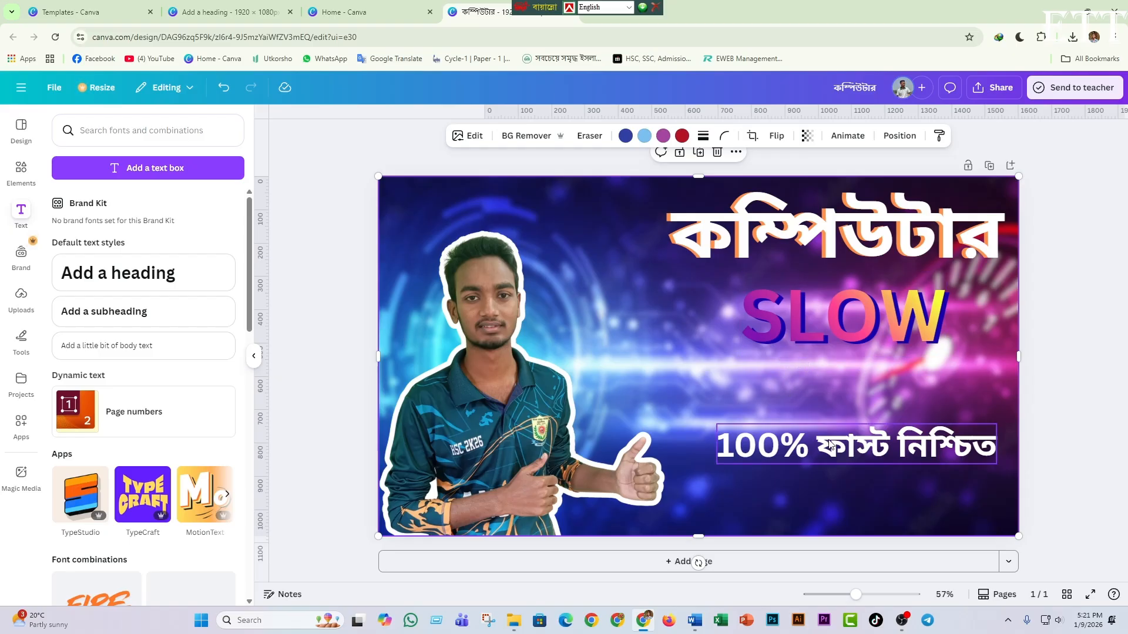
Step: Move the 100% ফাস্ট নিশ্চিত line up and slightly left, closer beneath SLOW
drag(830, 447, 808, 405)
click(847, 309)
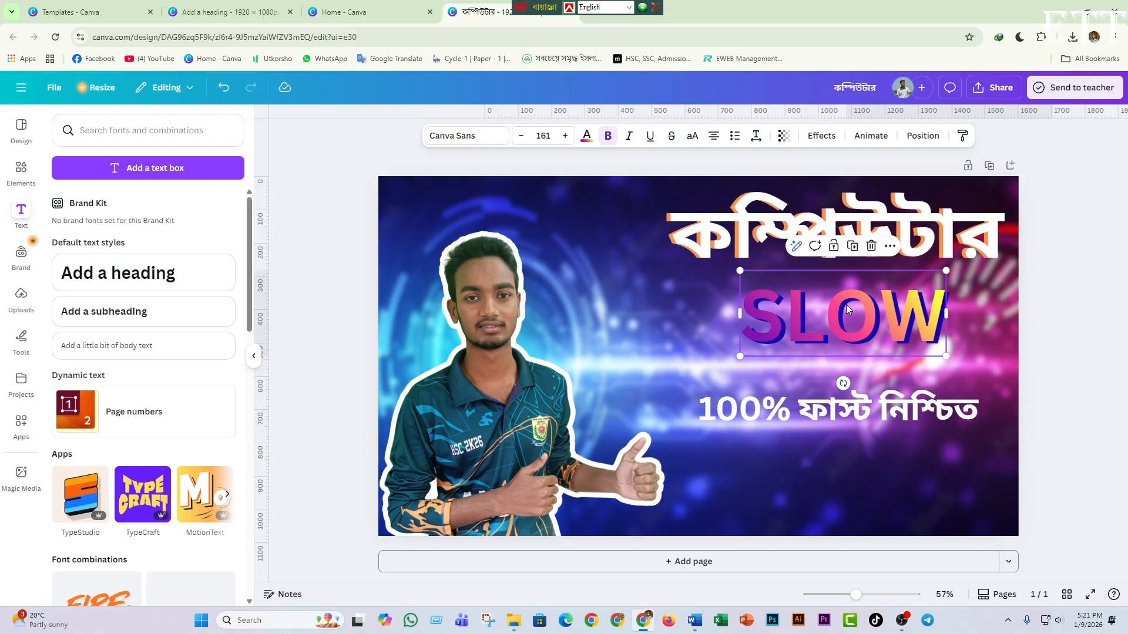
Step: Try several Display fonts on the 100% ফাস্ট নিশ্চিত line, including Playfair Display, DM Serif Display and Sugo Display, and apply Zico Display Inline
click(858, 411)
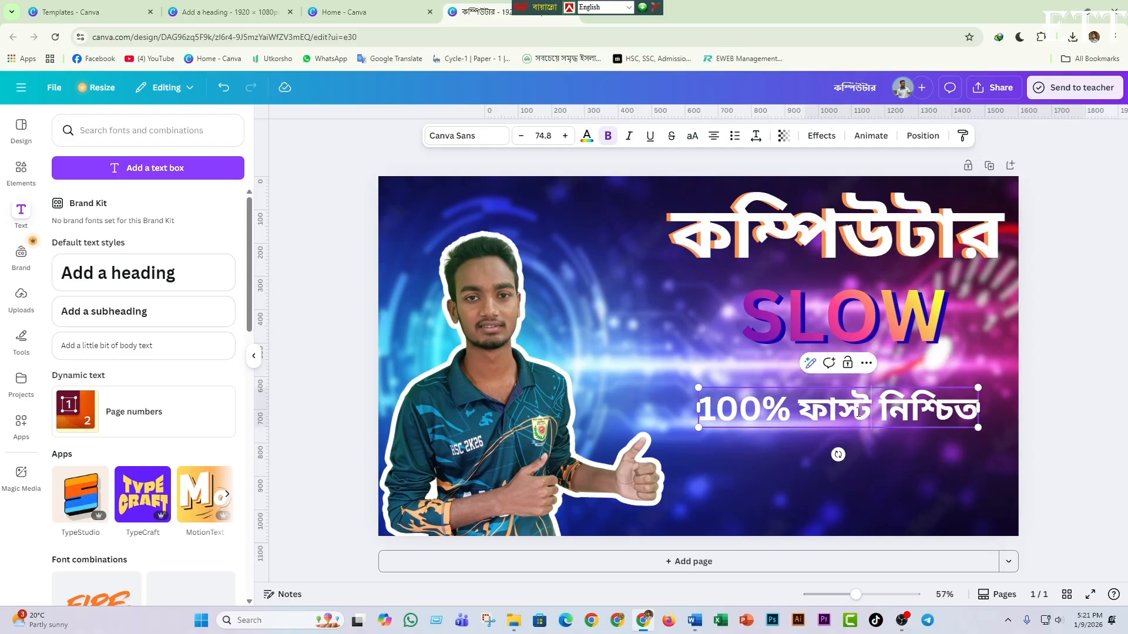
triple_click(858, 411)
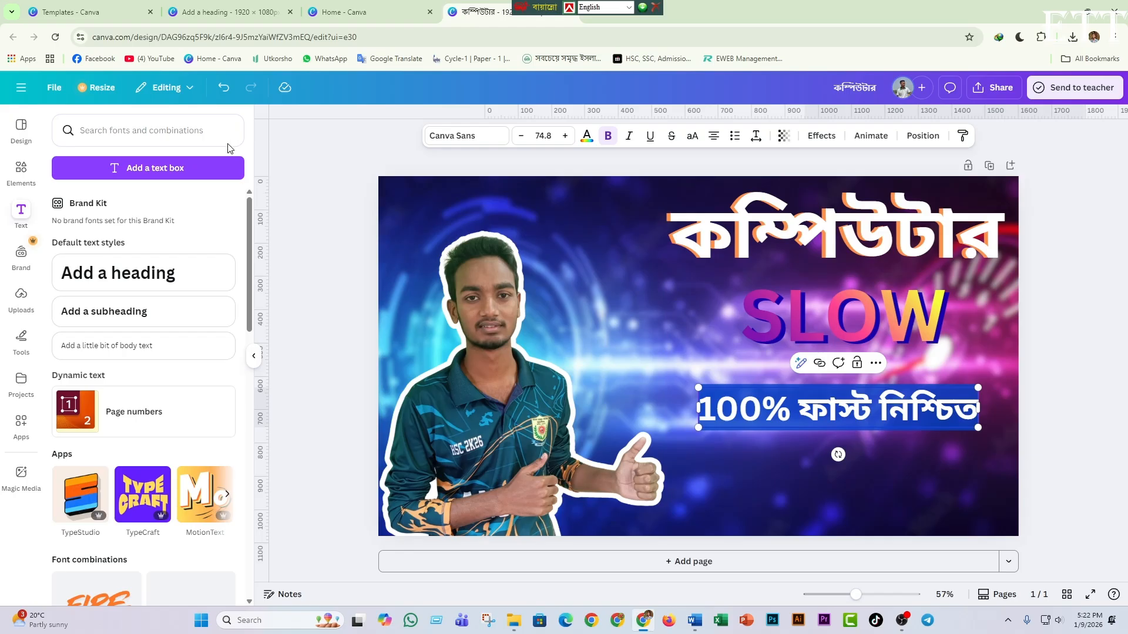
click(485, 137)
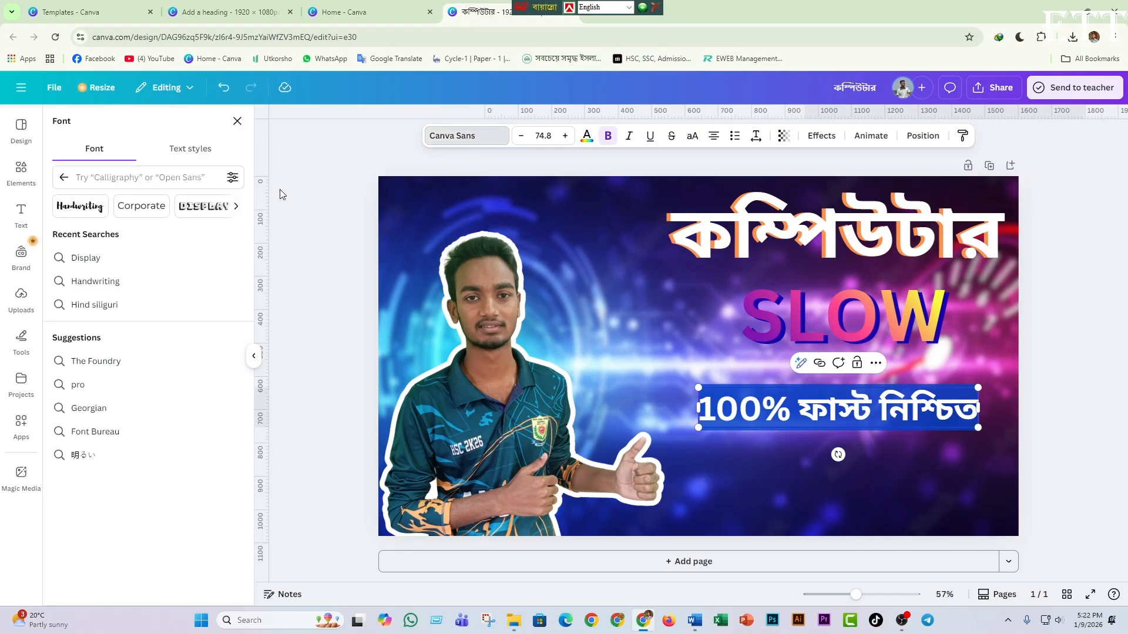
click(200, 210)
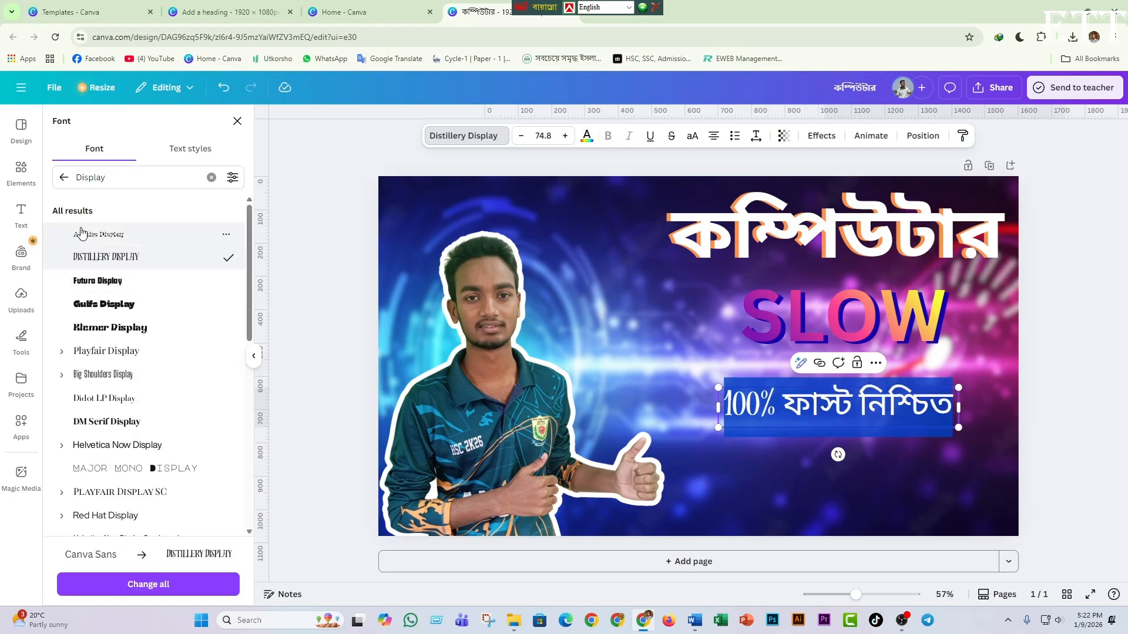
click(120, 351)
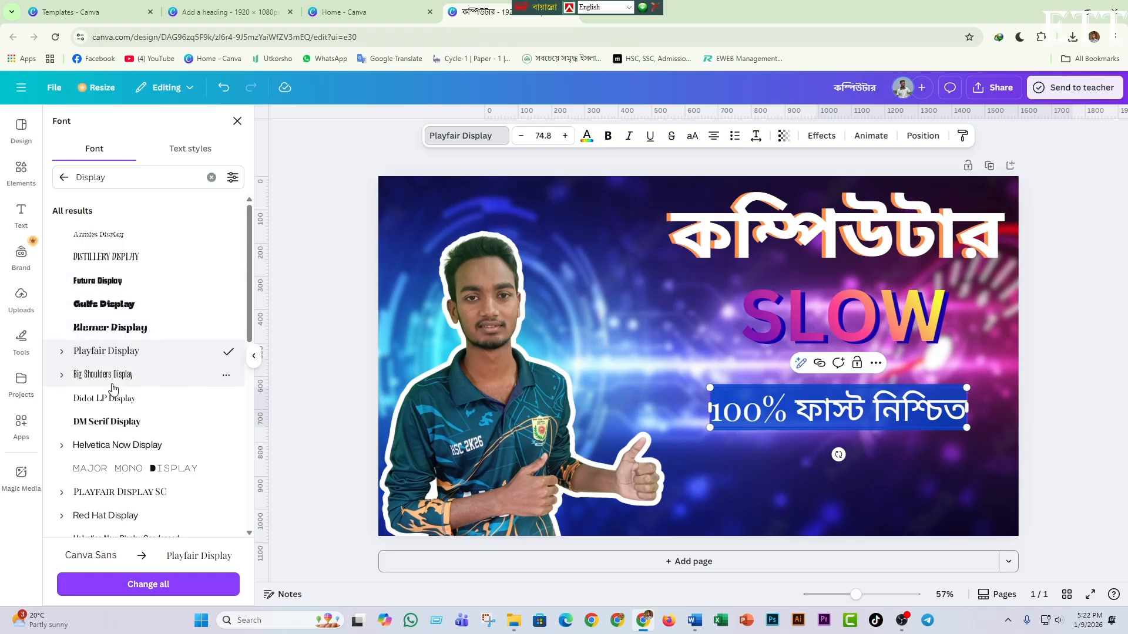
scroll(128, 385, down, 1)
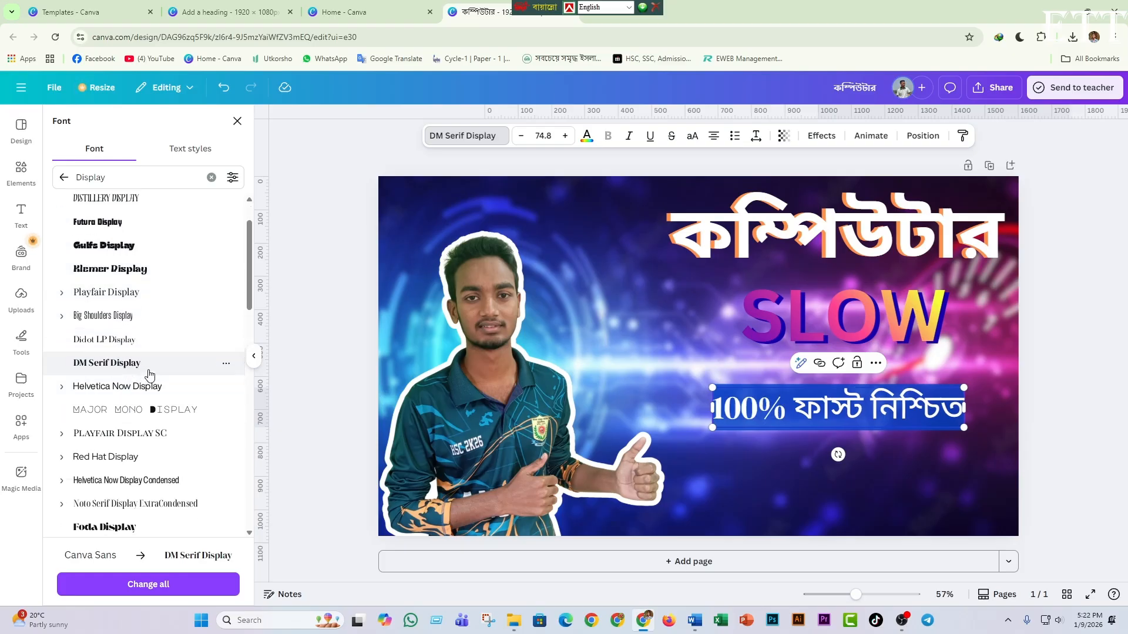
scroll(150, 374, down, 5)
click(140, 381)
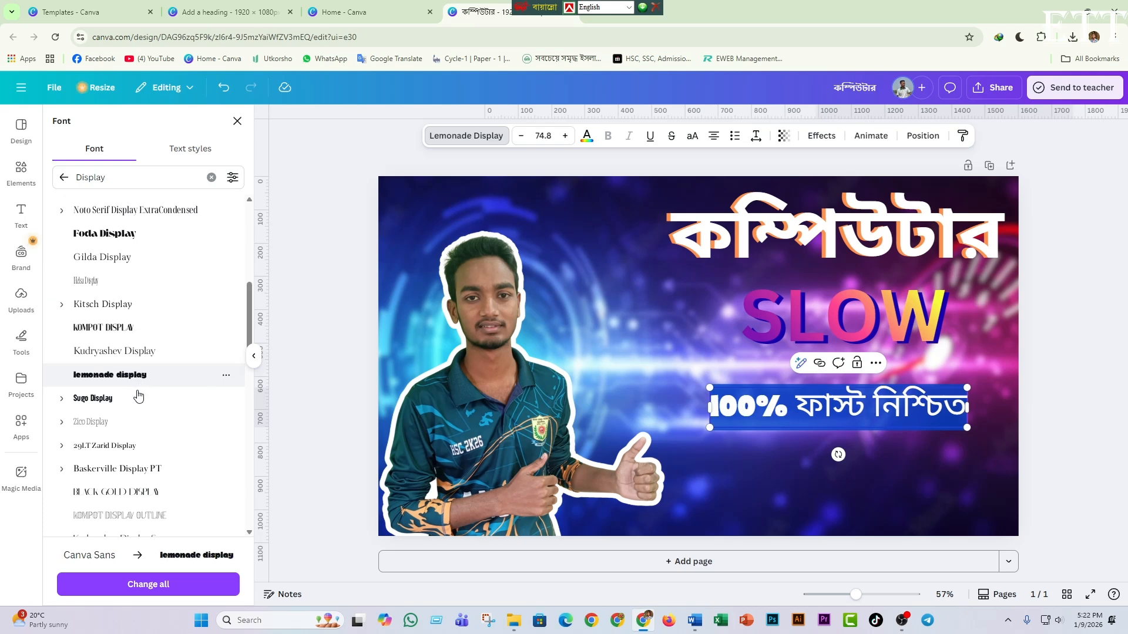
click(125, 398)
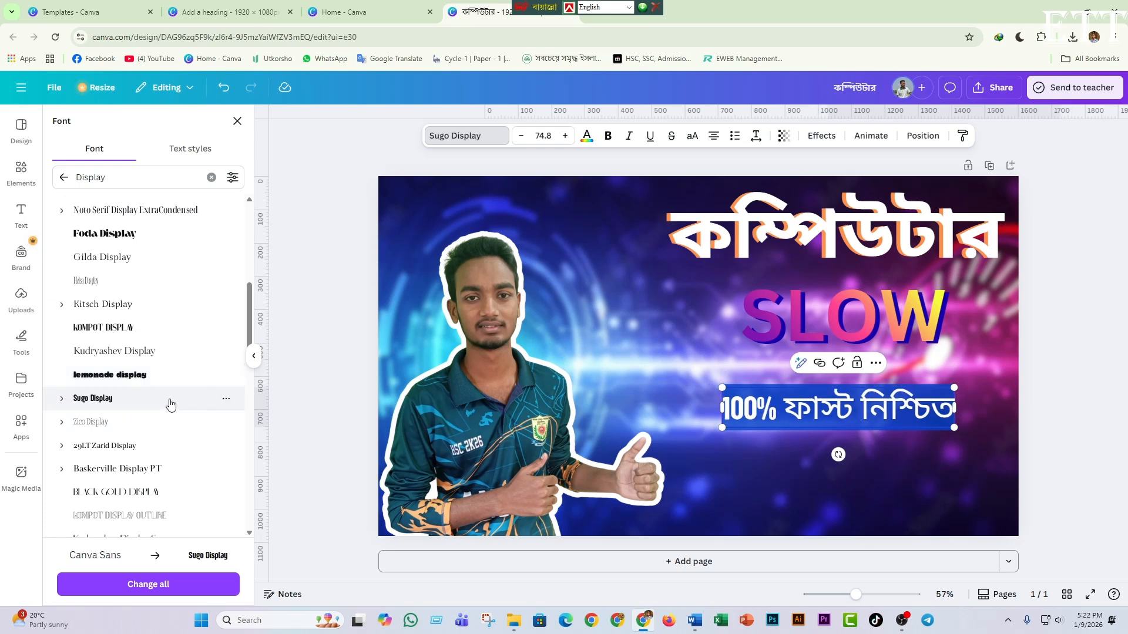
scroll(97, 388, down, 5)
click(140, 323)
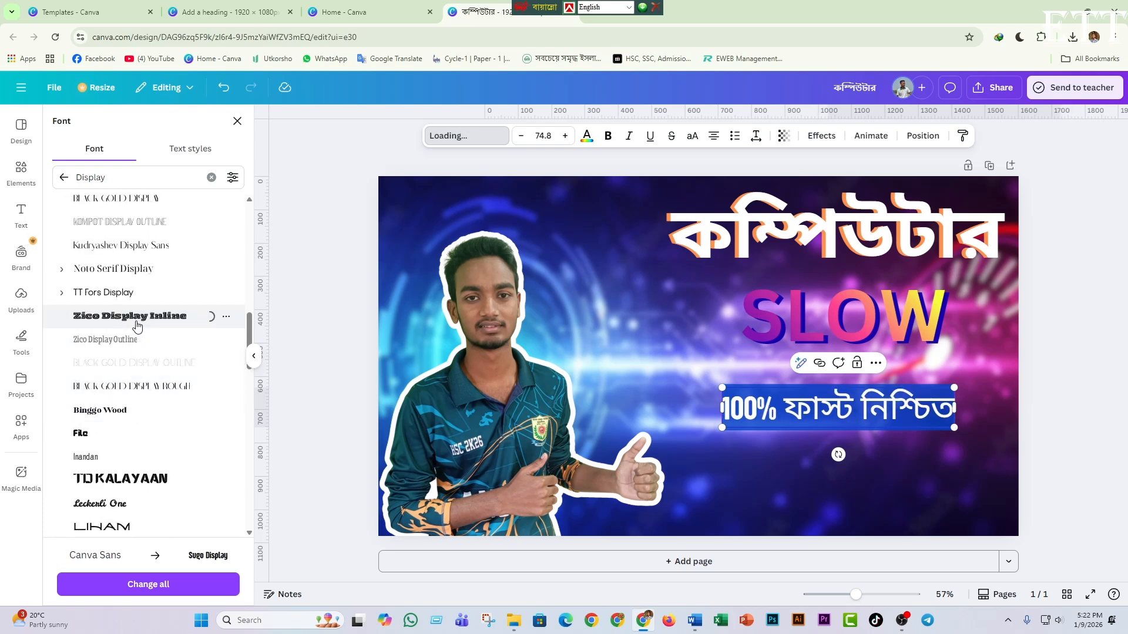
click(791, 468)
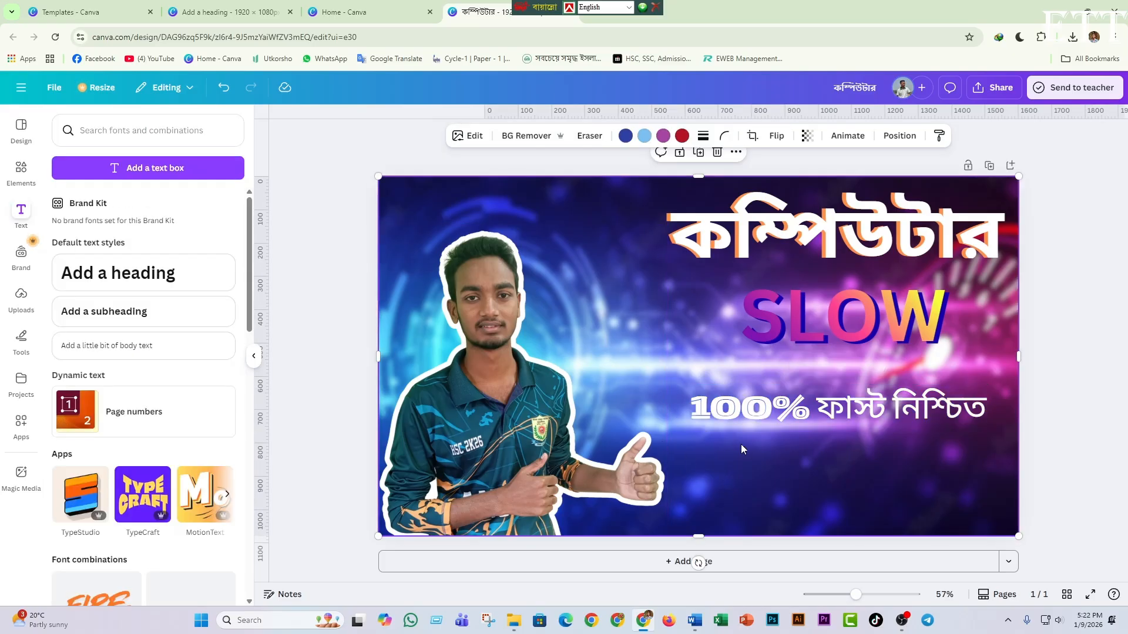
click(733, 415)
triple_click(737, 411)
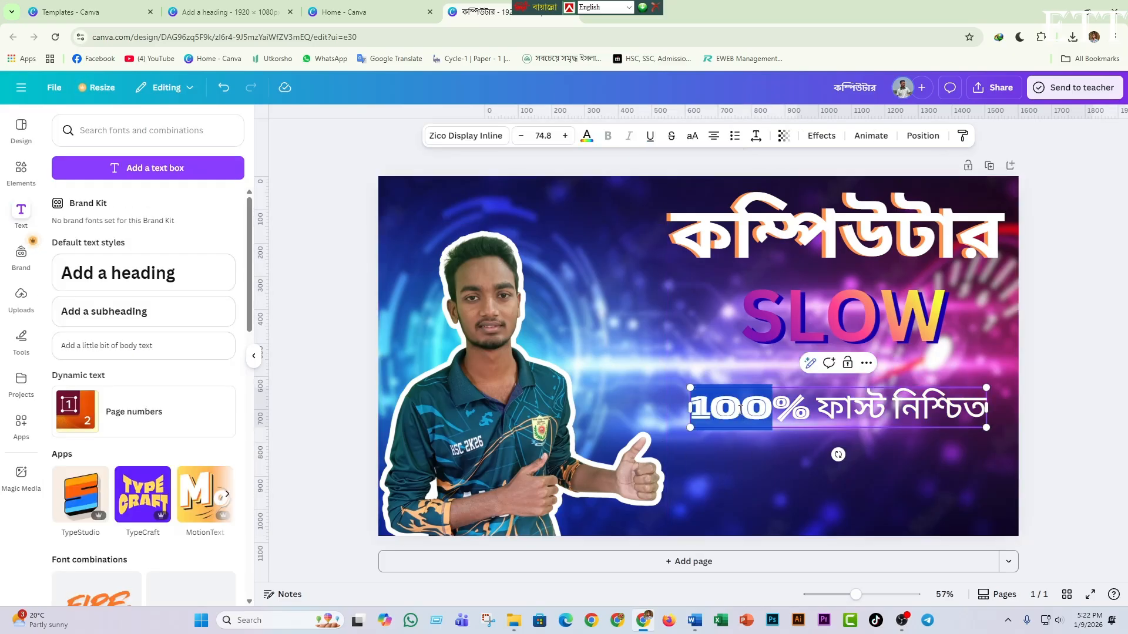
click(587, 136)
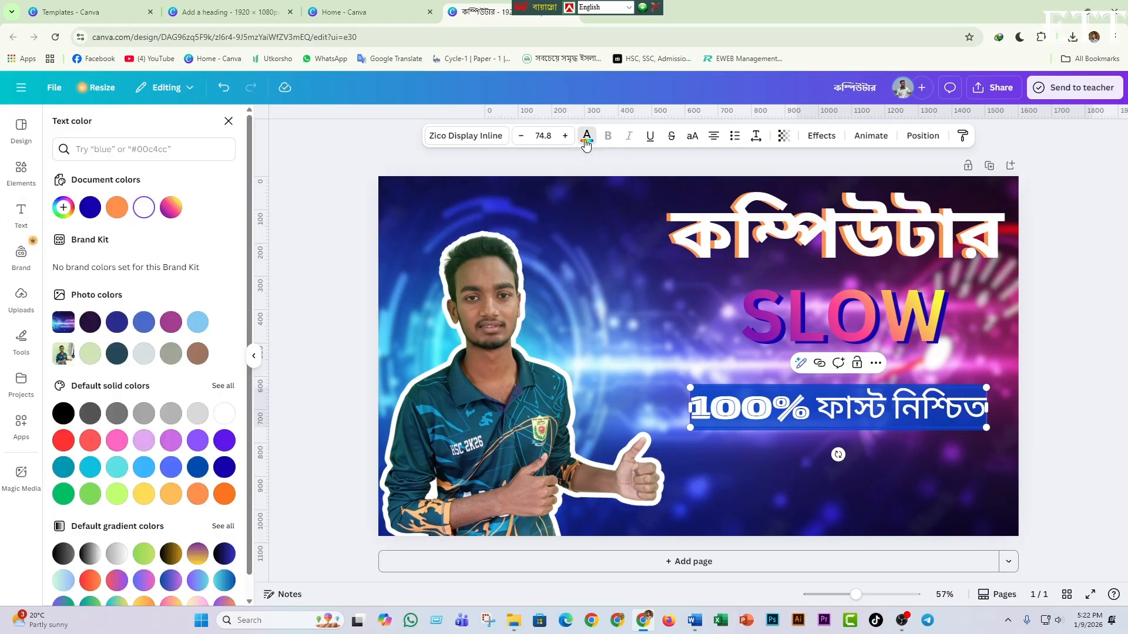
scroll(172, 476, down, 1)
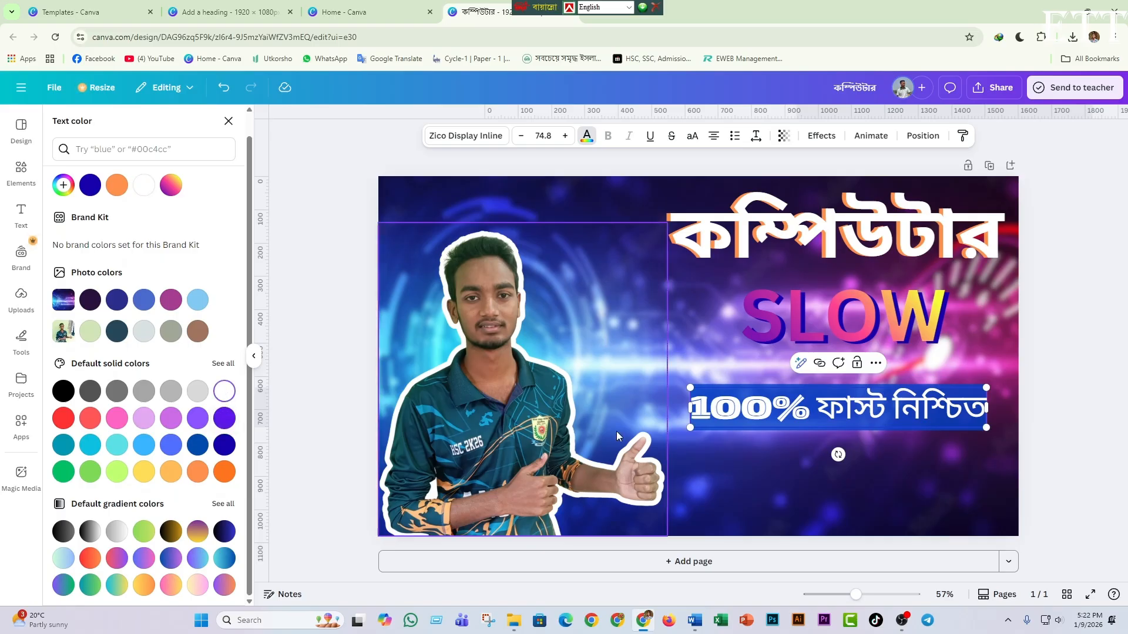
click(675, 441)
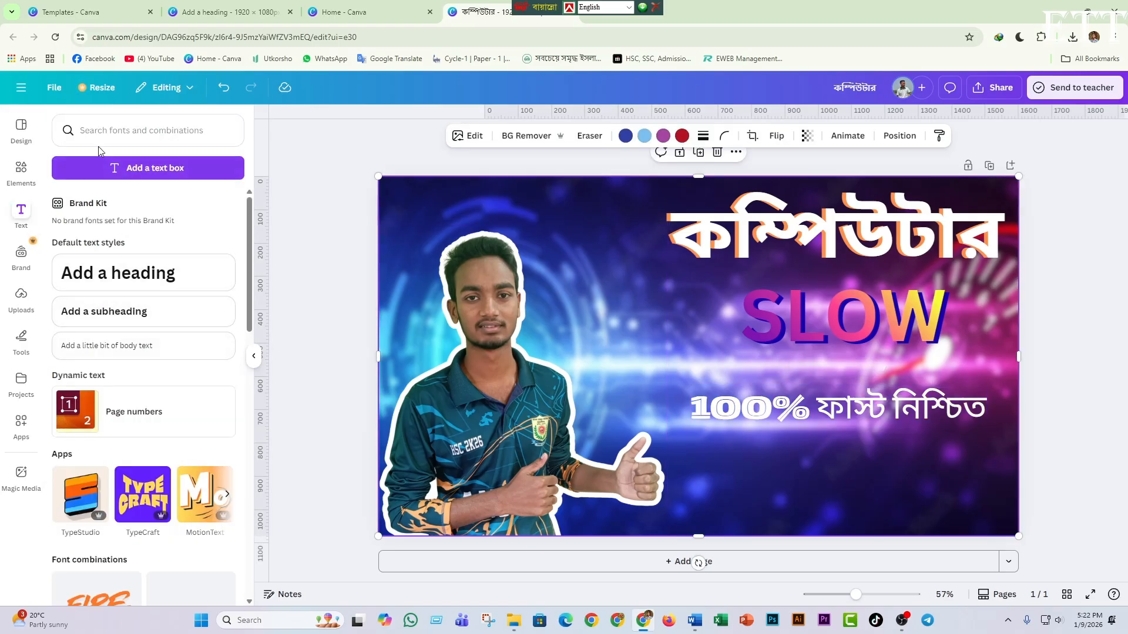
Step: Add the yellow rounded-bar graphic from the Shape elements and place it behind the start of the 100% ফাস্ট নিশ্চিত line
click(22, 186)
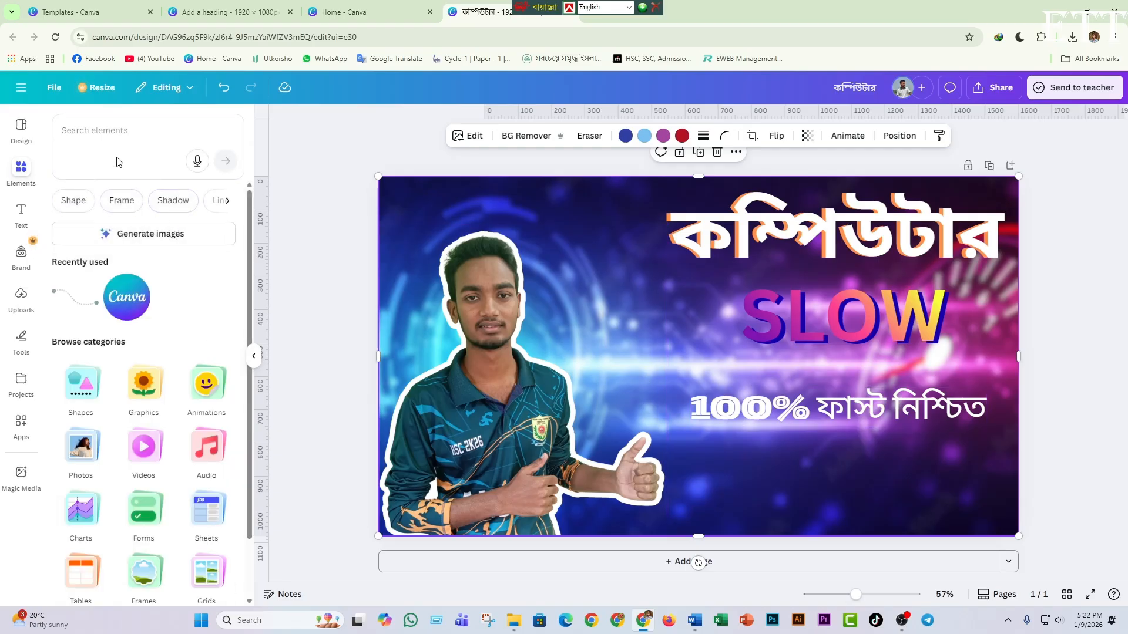
click(73, 200)
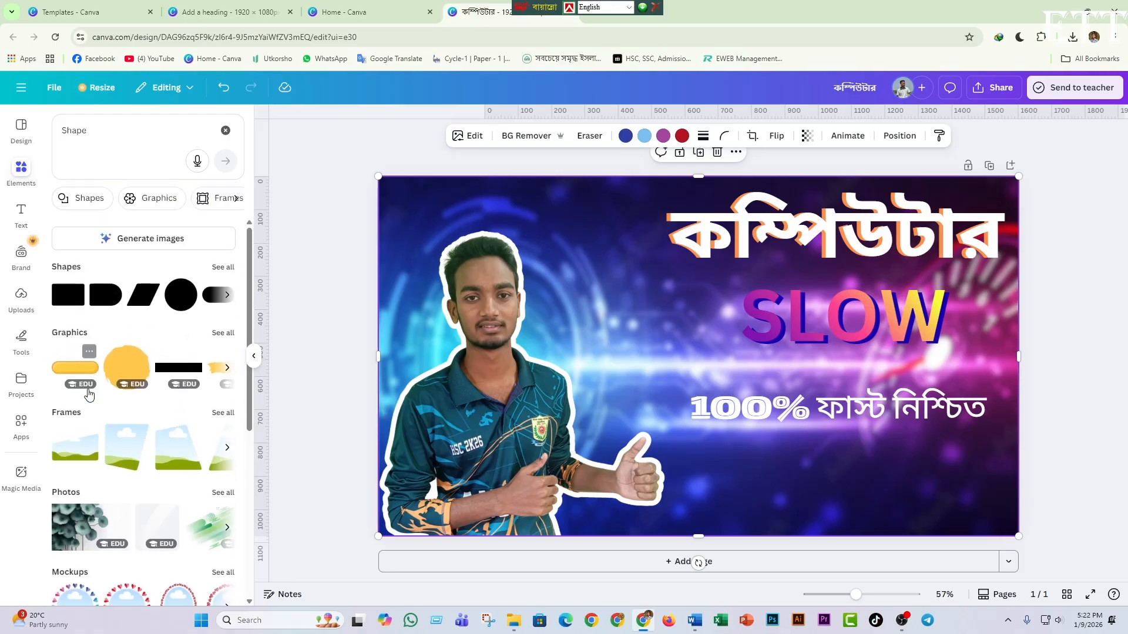
click(76, 368)
drag(693, 365, 730, 417)
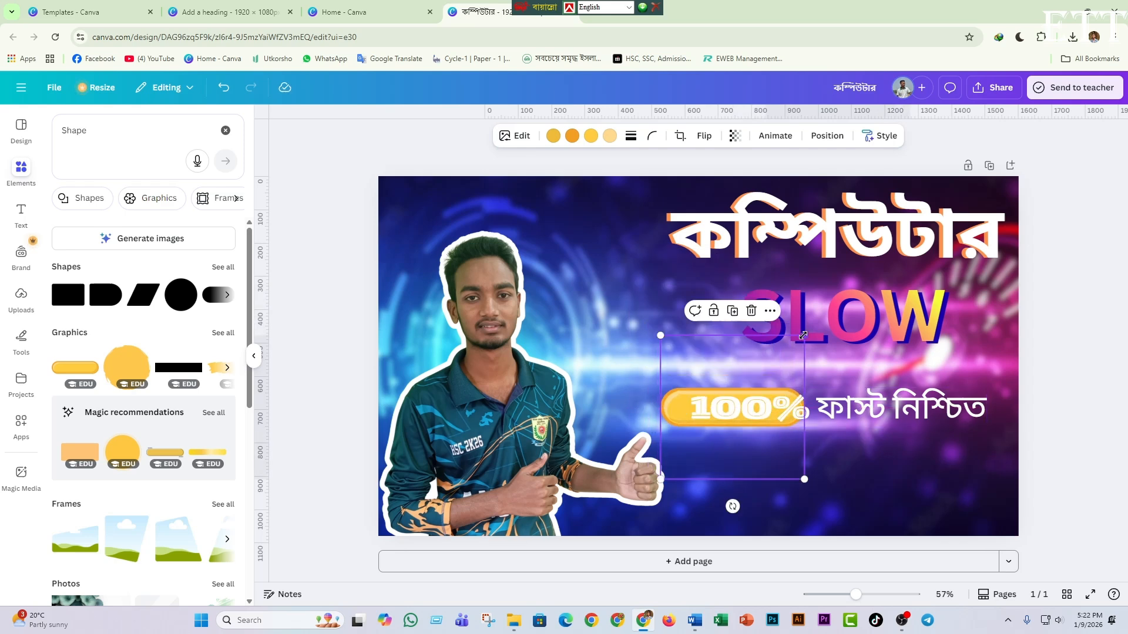
Step: Enlarge and reposition the yellow rounded bar so it frames the whole 100% ফাস্ট নিশ্চিত line beneath SLOW
drag(804, 335, 833, 375)
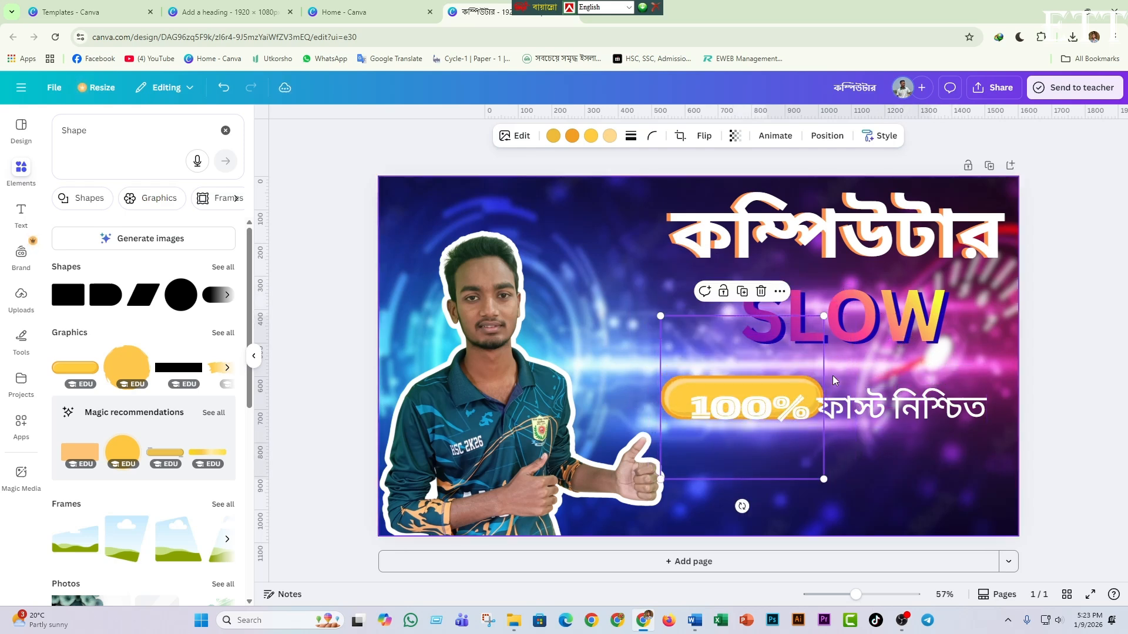
drag(824, 480, 865, 520)
mouse_move(837, 436)
mouse_down()
mouse_move(876, 435)
mouse_move(833, 433)
mouse_up()
drag(859, 313, 1057, 286)
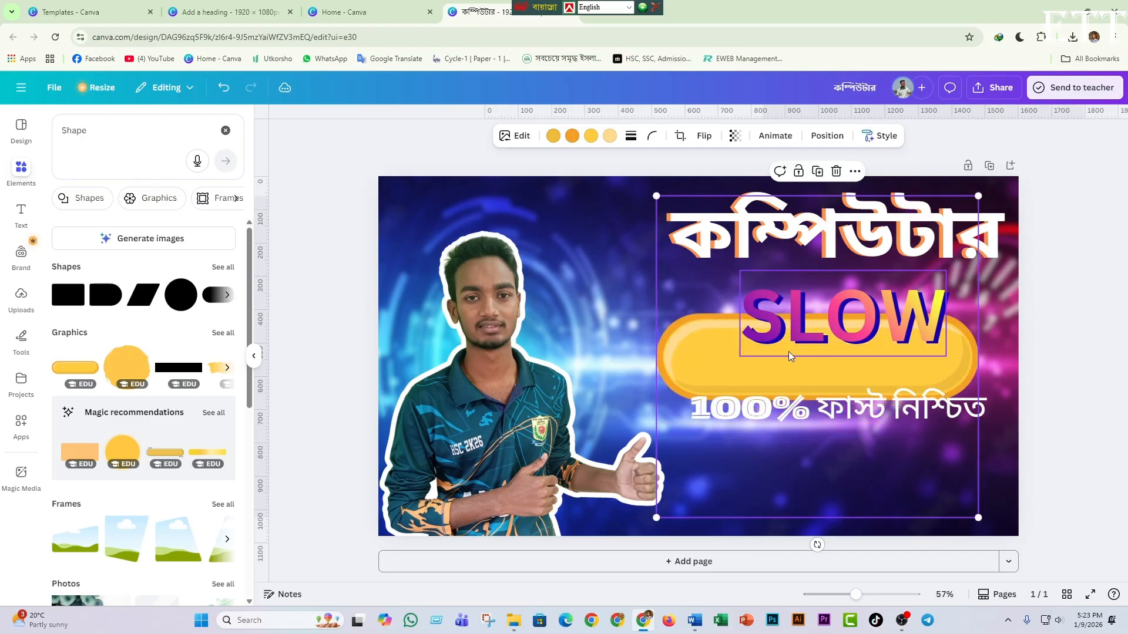
mouse_move(789, 351)
mouse_down()
mouse_move(793, 370)
mouse_move(798, 350)
mouse_move(787, 349)
mouse_up()
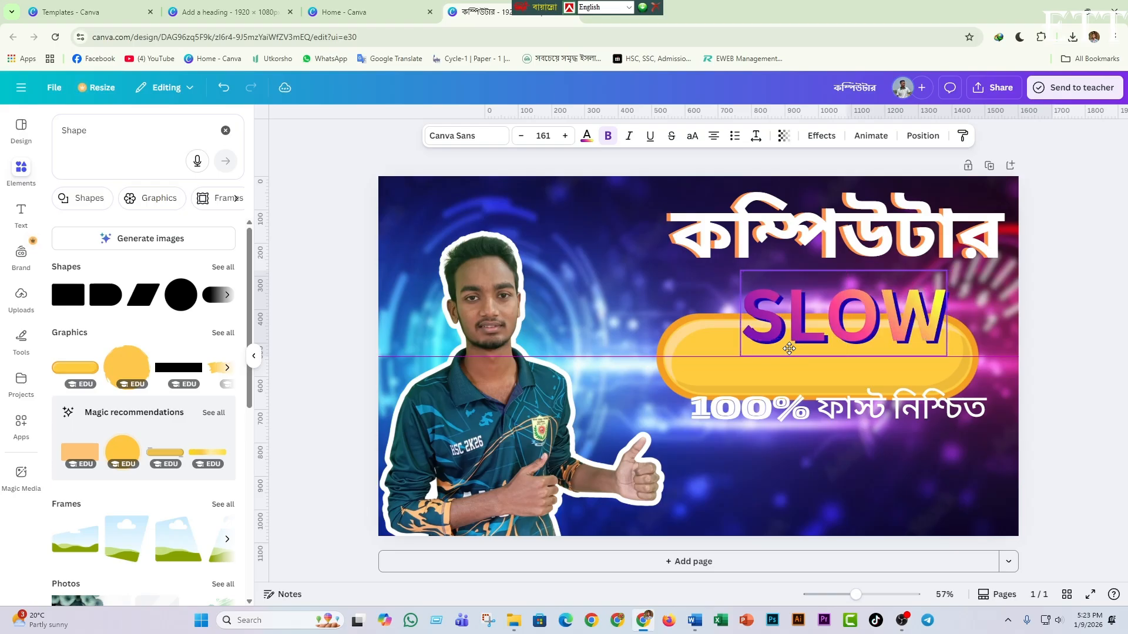
drag(680, 364, 699, 411)
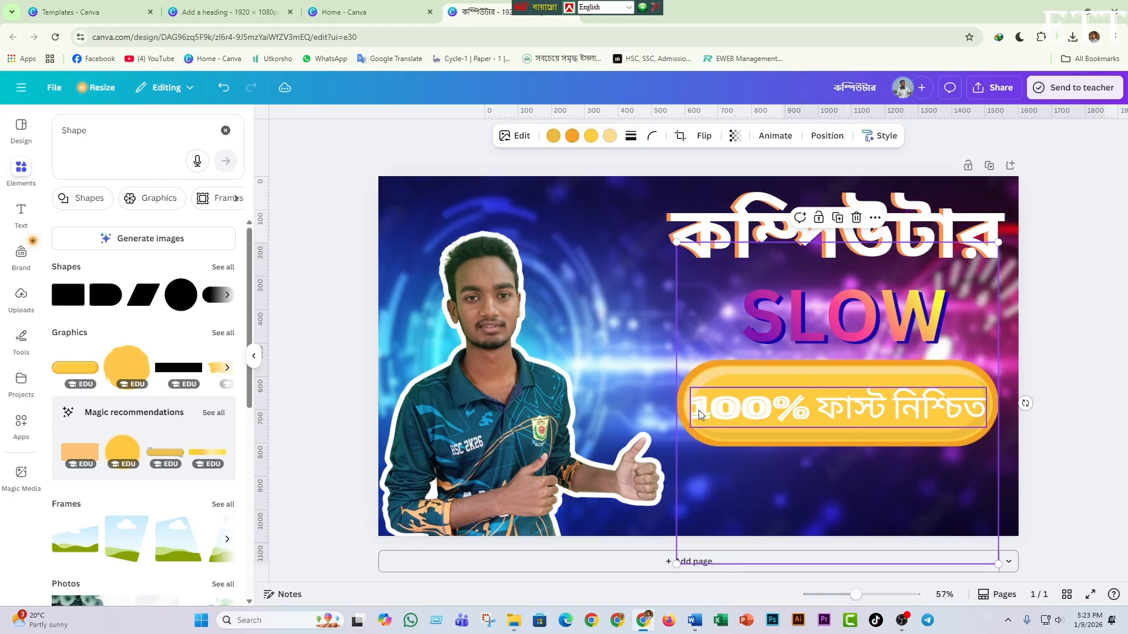
drag(675, 252, 666, 243)
drag(706, 316, 712, 322)
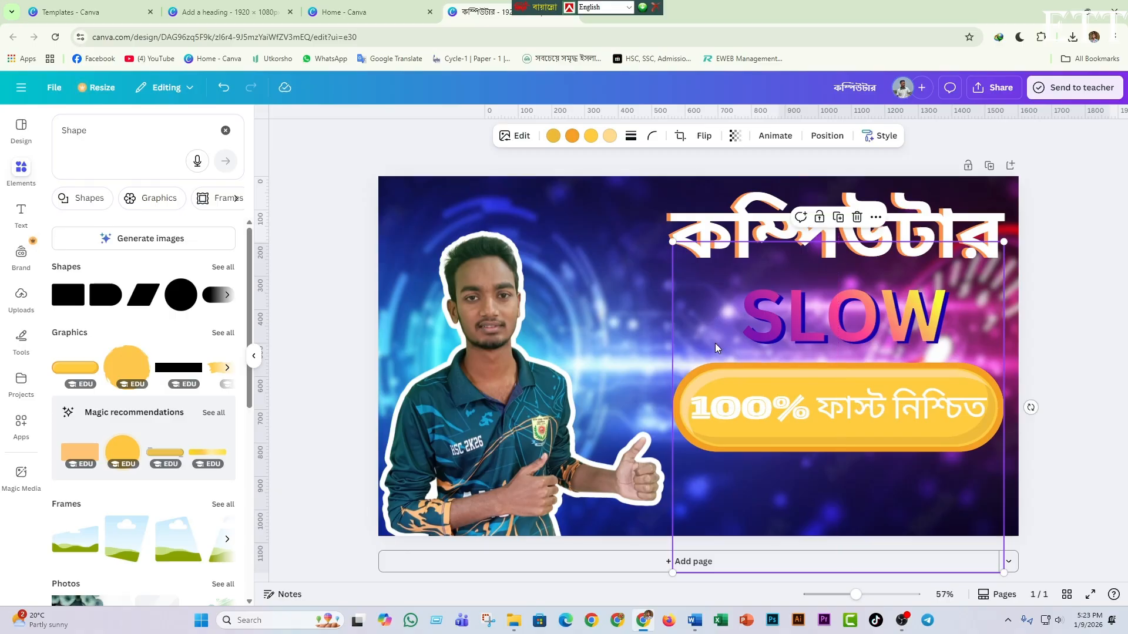
Step: Duplicate the 100% ফাস্ট নিশ্চিত text line on the yellow bar
click(769, 409)
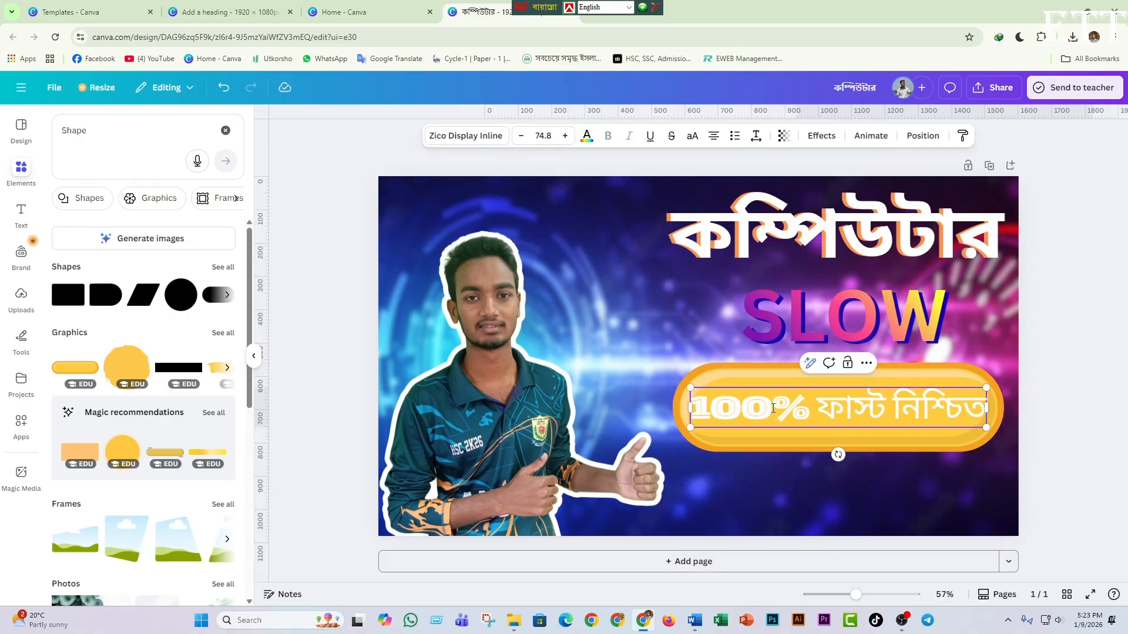
double_click(782, 413)
click(770, 418)
click(899, 460)
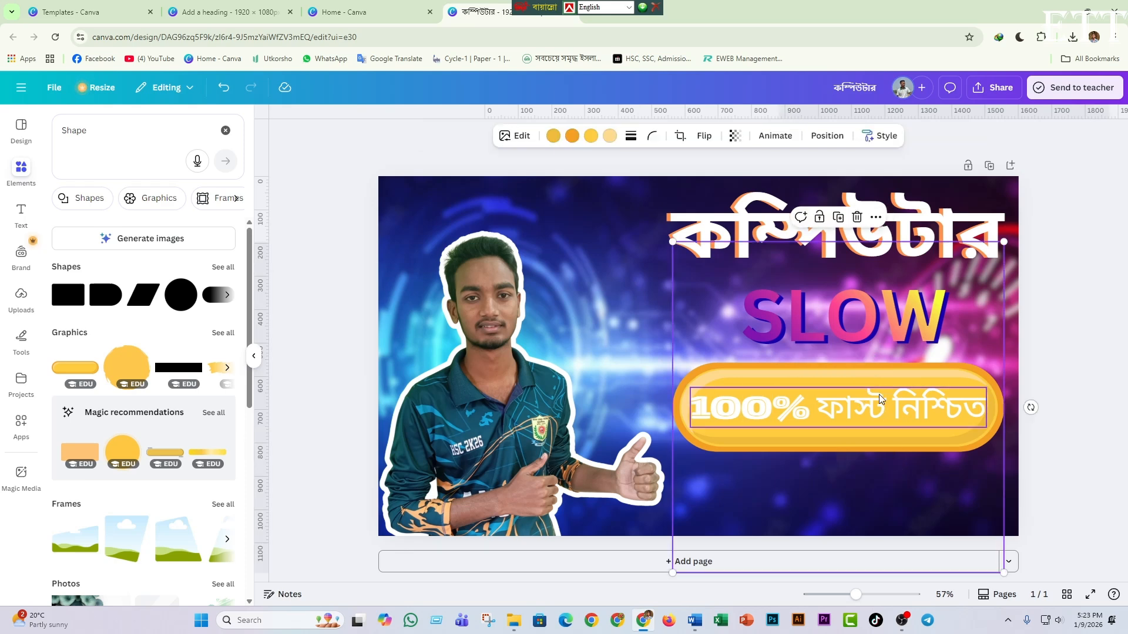
click(879, 394)
click(846, 364)
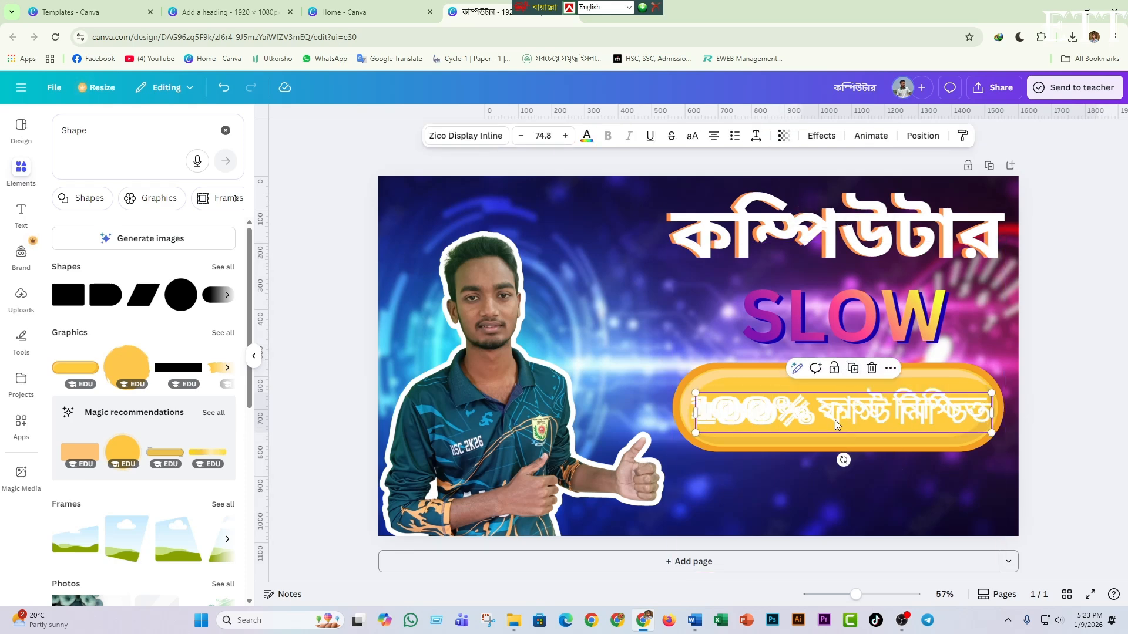
double_click(828, 421)
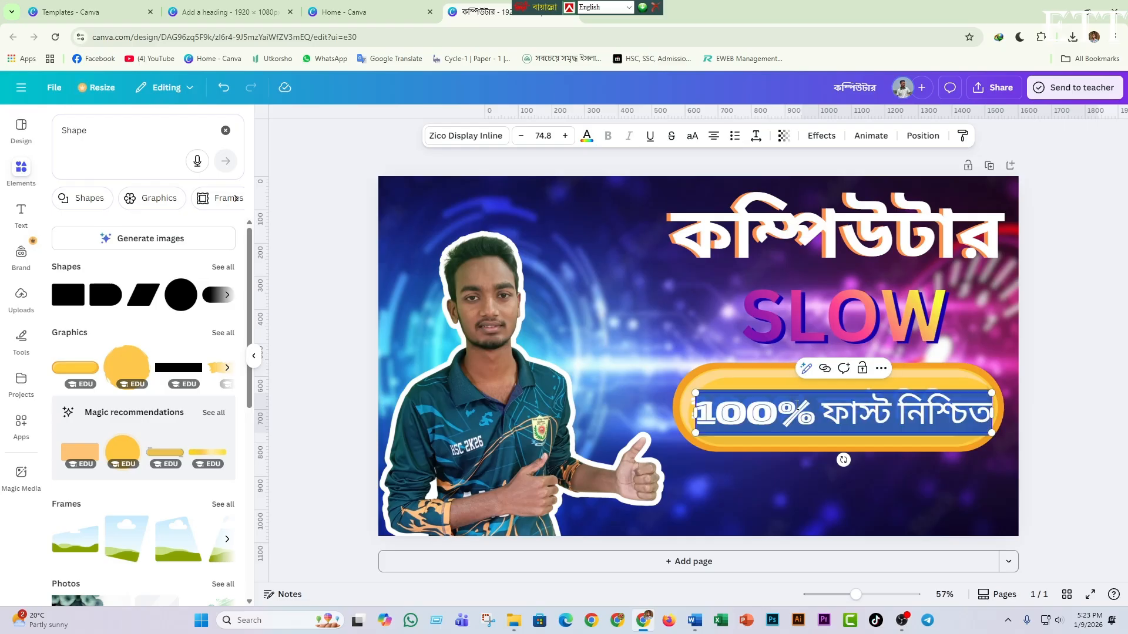
click(761, 442)
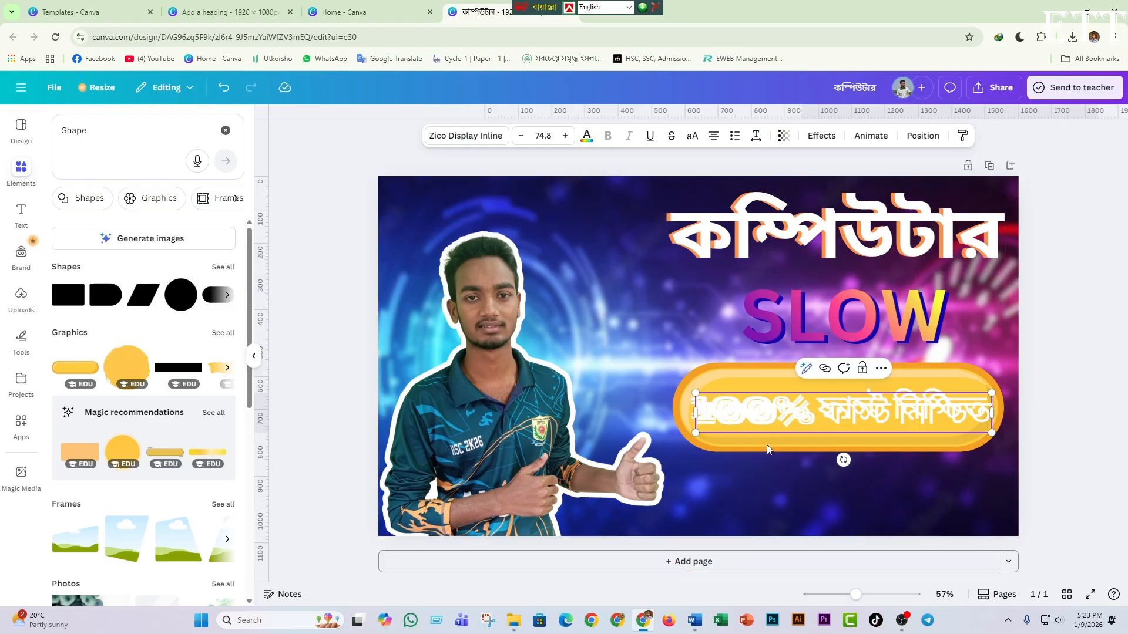
click(813, 498)
click(791, 417)
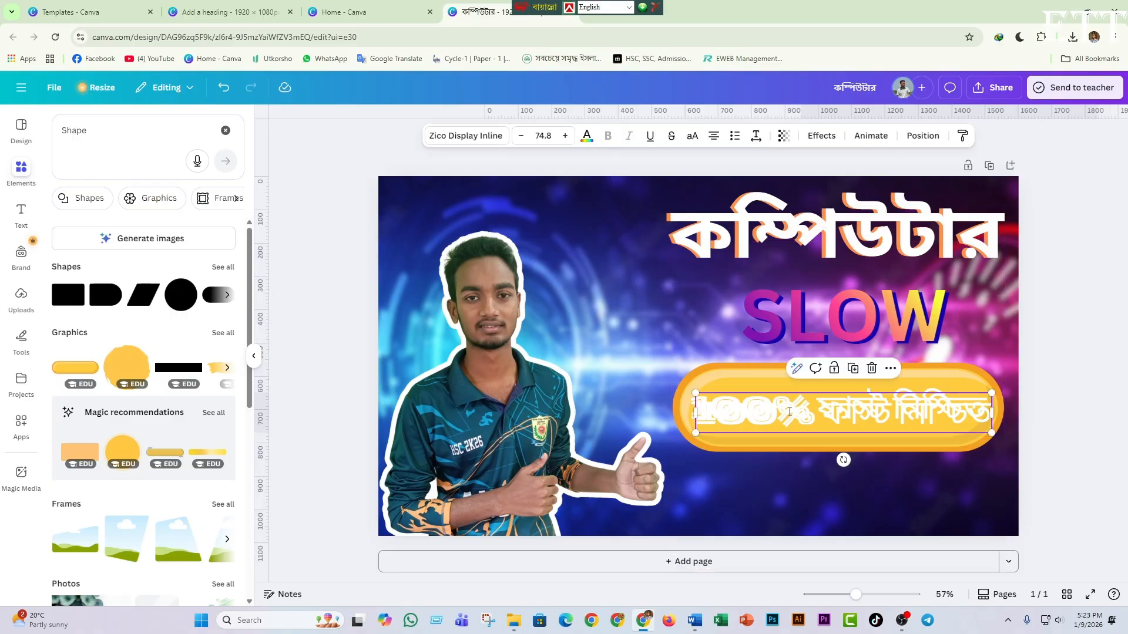
double_click(789, 411)
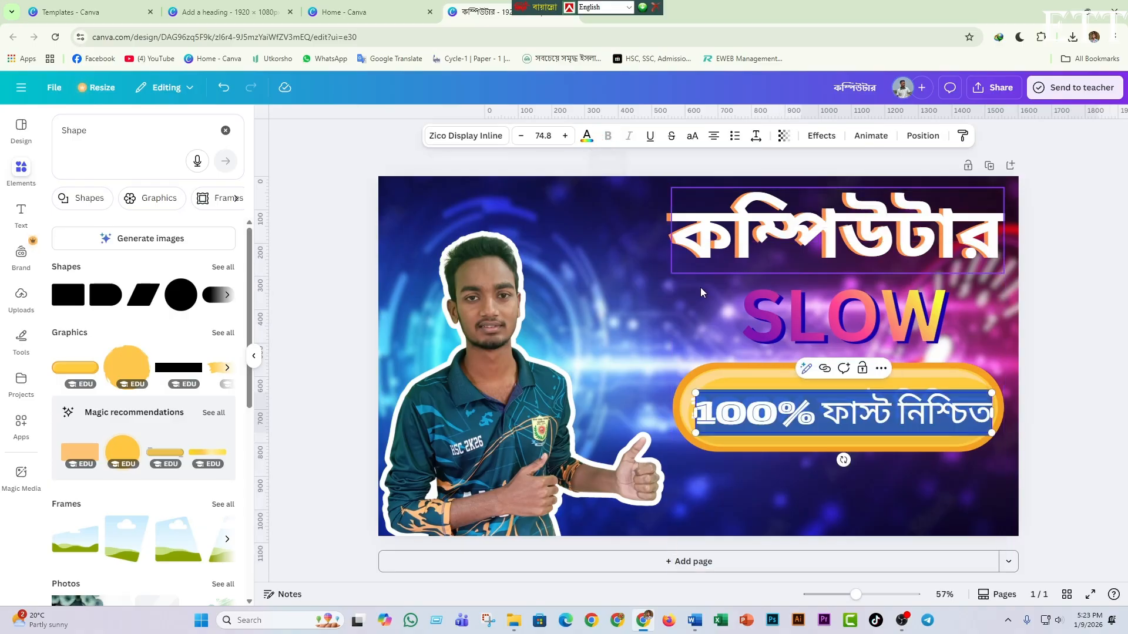
click(807, 430)
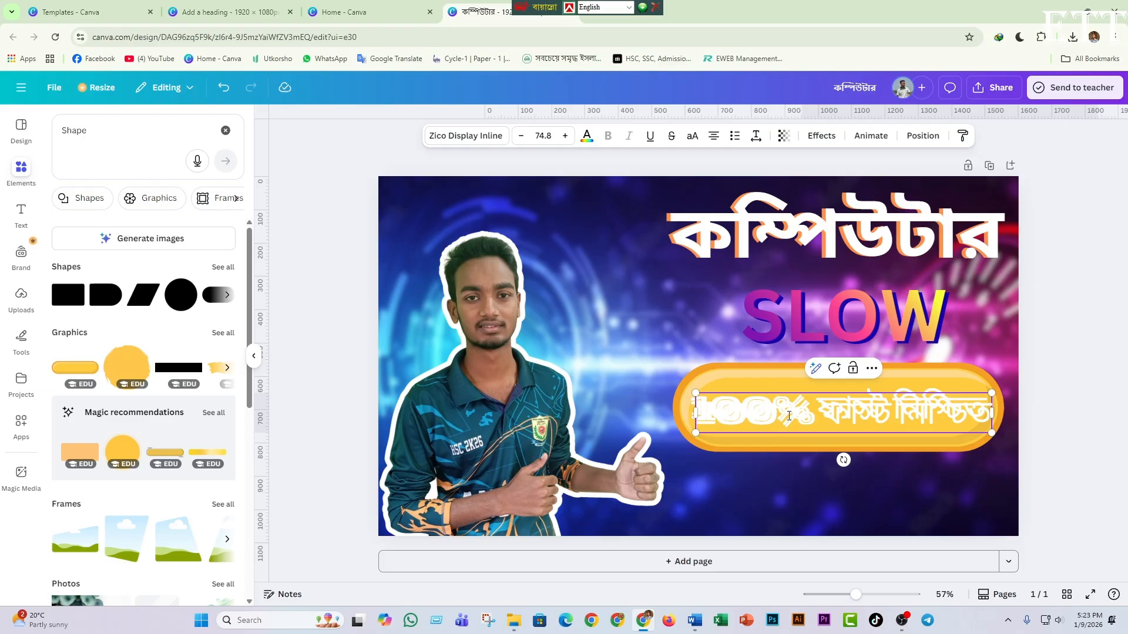
double_click(788, 416)
click(867, 411)
click(872, 368)
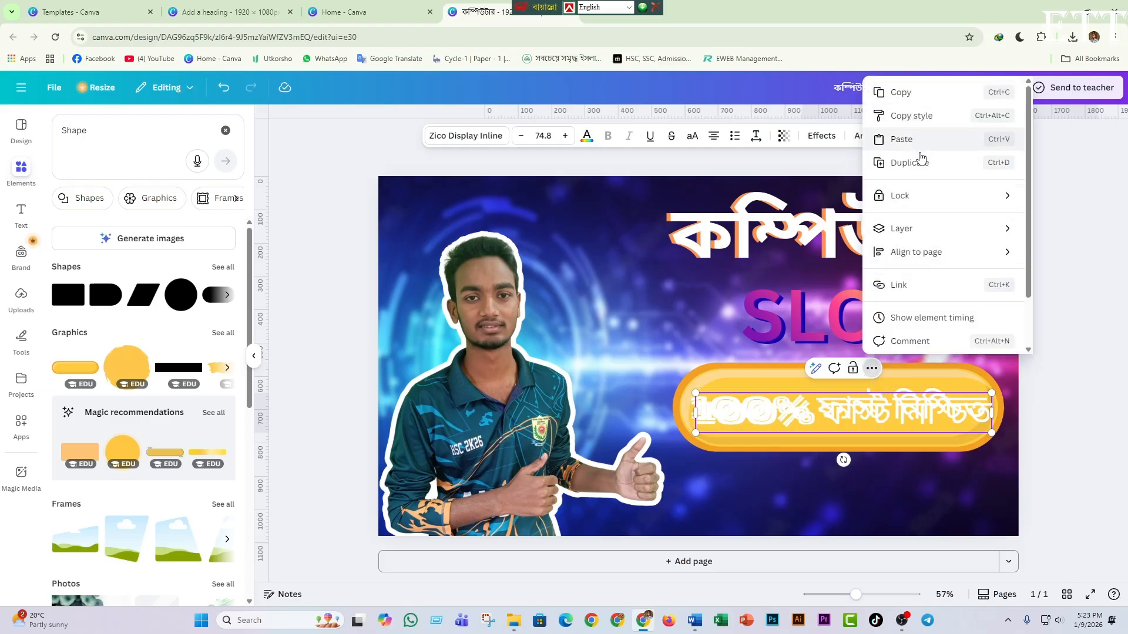
click(862, 419)
double_click(876, 418)
Step: Move the duplicate 100% ফাস্ট নিশ্চিত line down off the original and set the original's text colour to black
mouse_move(892, 418)
mouse_down()
mouse_move(899, 428)
mouse_move(853, 451)
mouse_move(878, 436)
mouse_move(878, 406)
mouse_move(877, 433)
mouse_up()
click(900, 457)
click(893, 420)
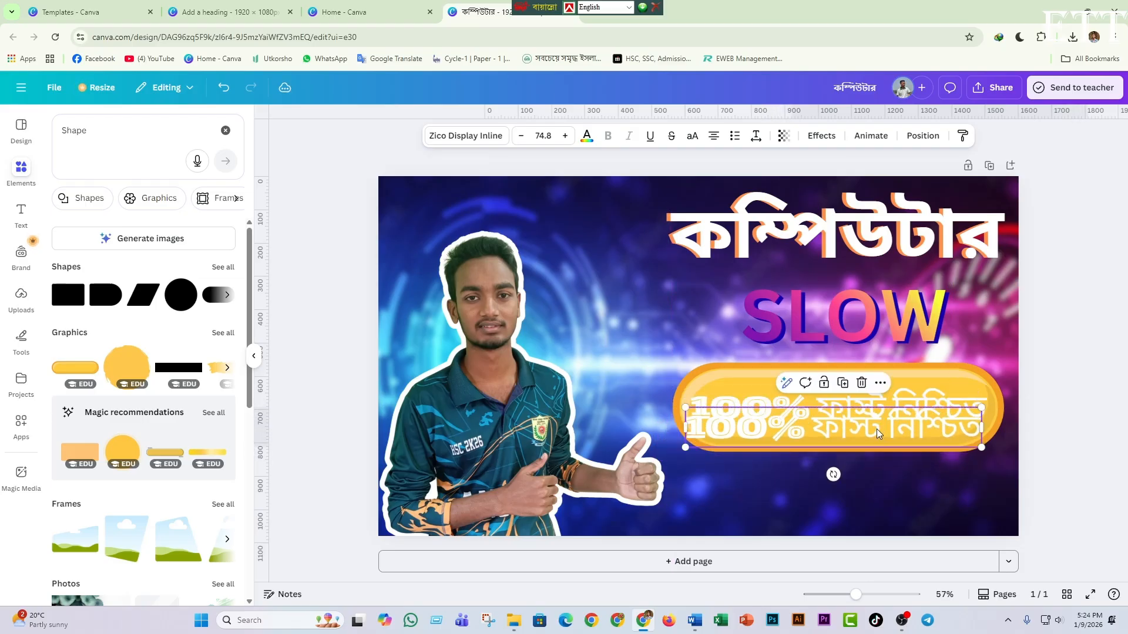
click(722, 401)
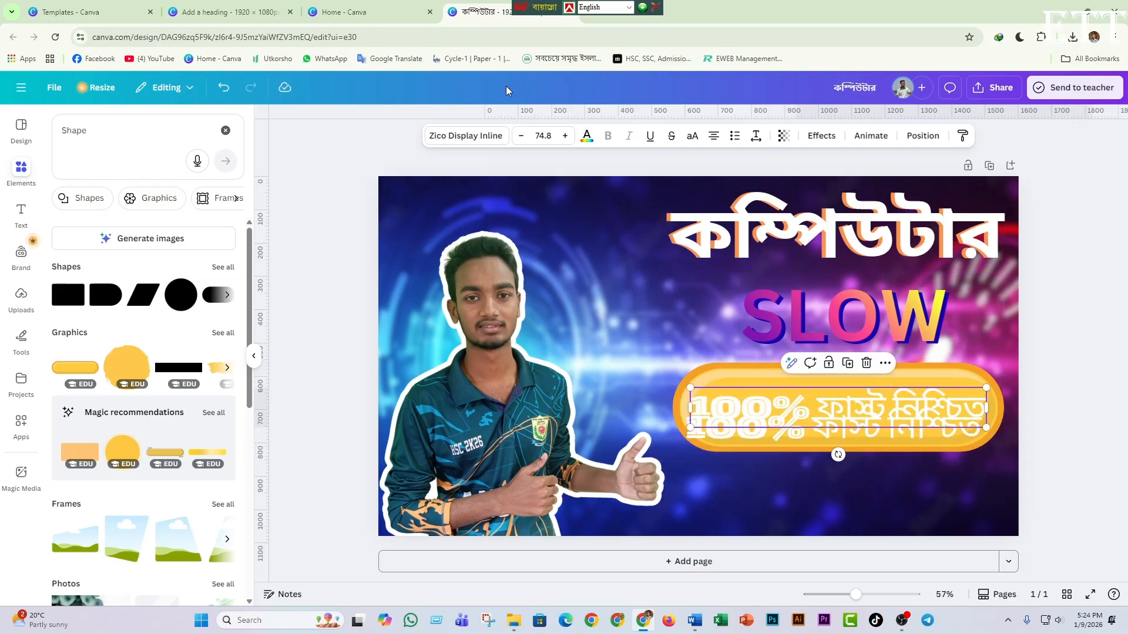
click(587, 137)
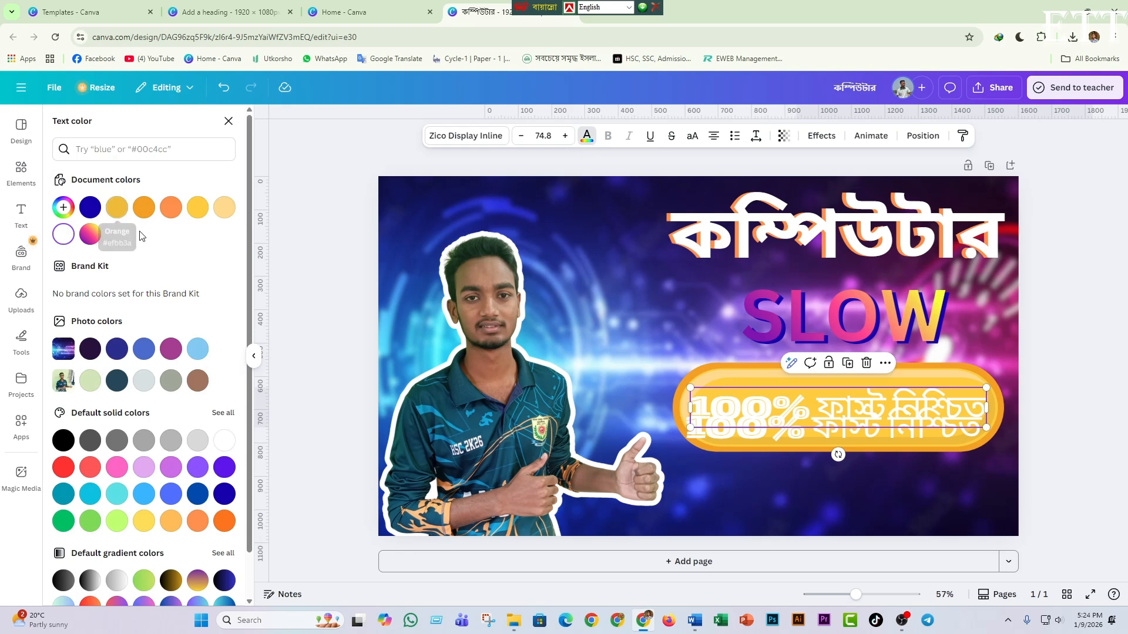
click(62, 441)
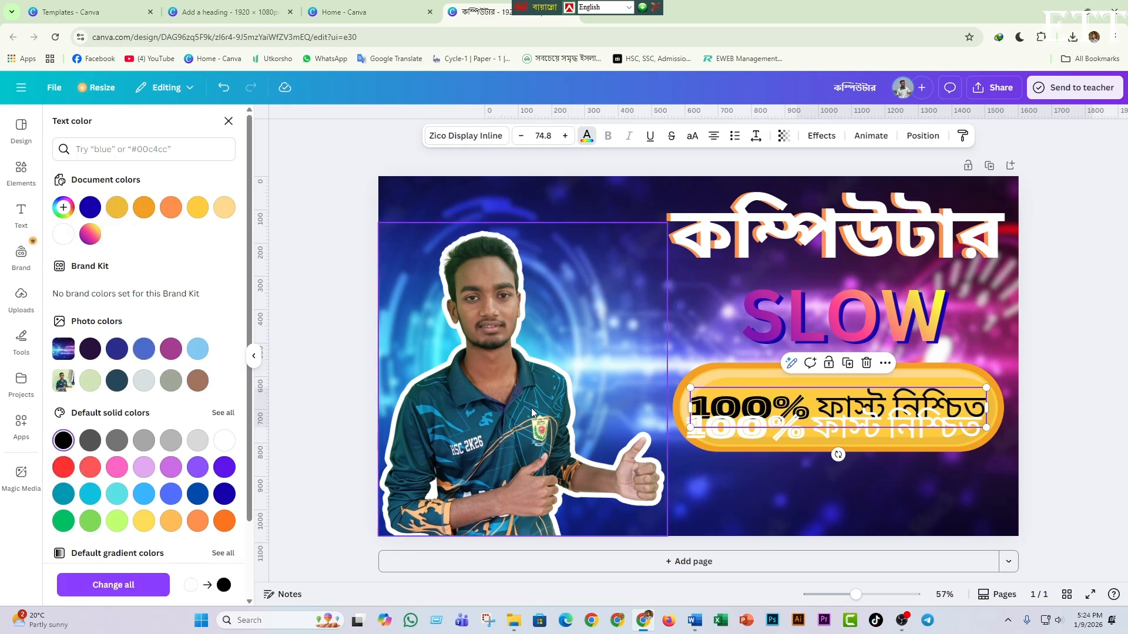
Step: Move the white duplicate line back over the black one with a slight offset, so the black text forms a shadow
click(765, 423)
drag(765, 423, 769, 411)
click(876, 470)
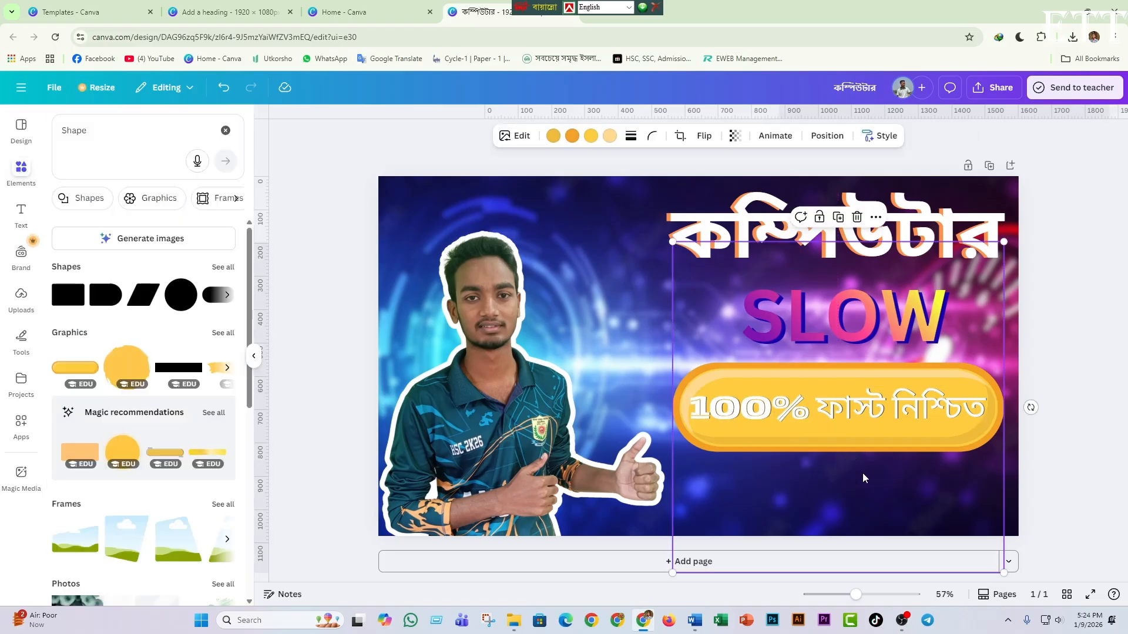
Step: Try the purple-pink-yellow document gradient on the front 100% ফাস্ট নিশ্চিত text and colour the whole line red instead
click(863, 413)
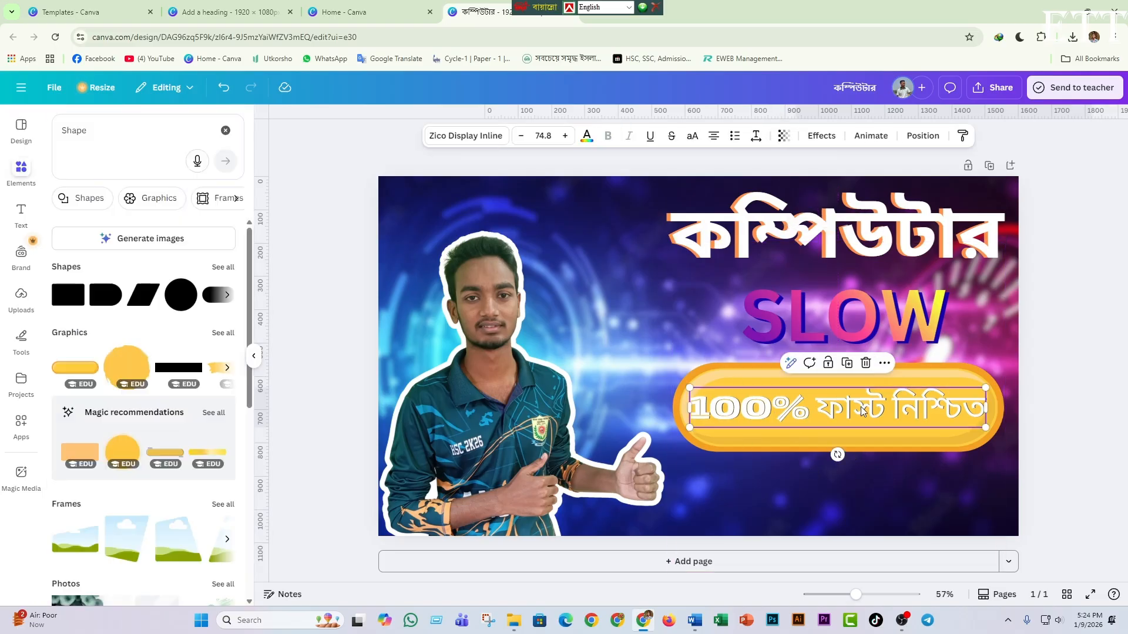
click(850, 405)
click(845, 406)
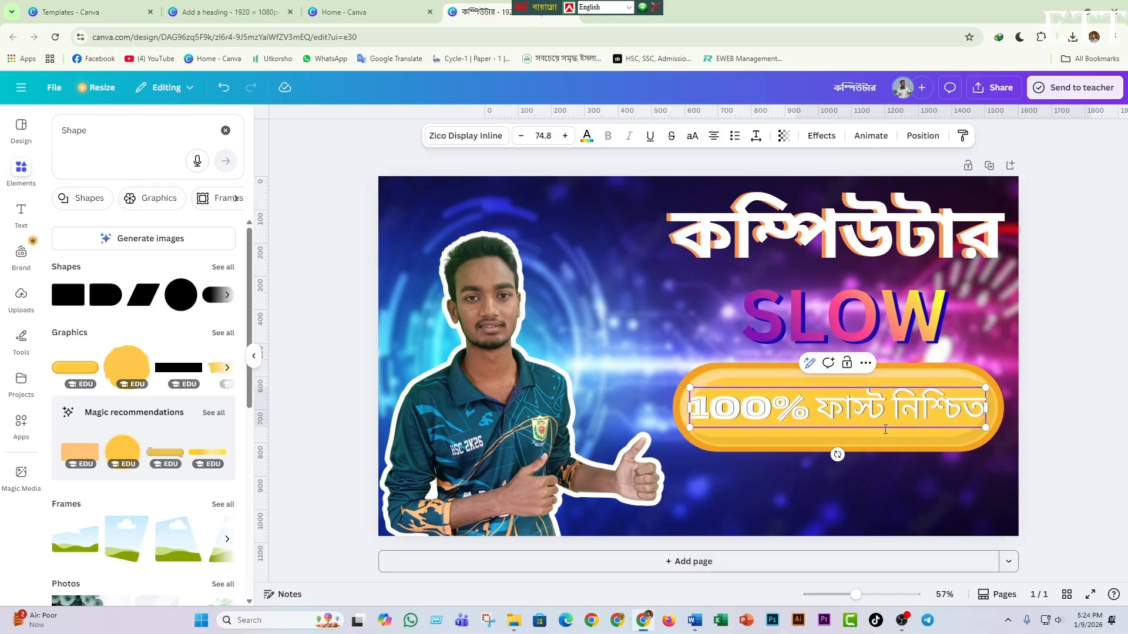
click(813, 414)
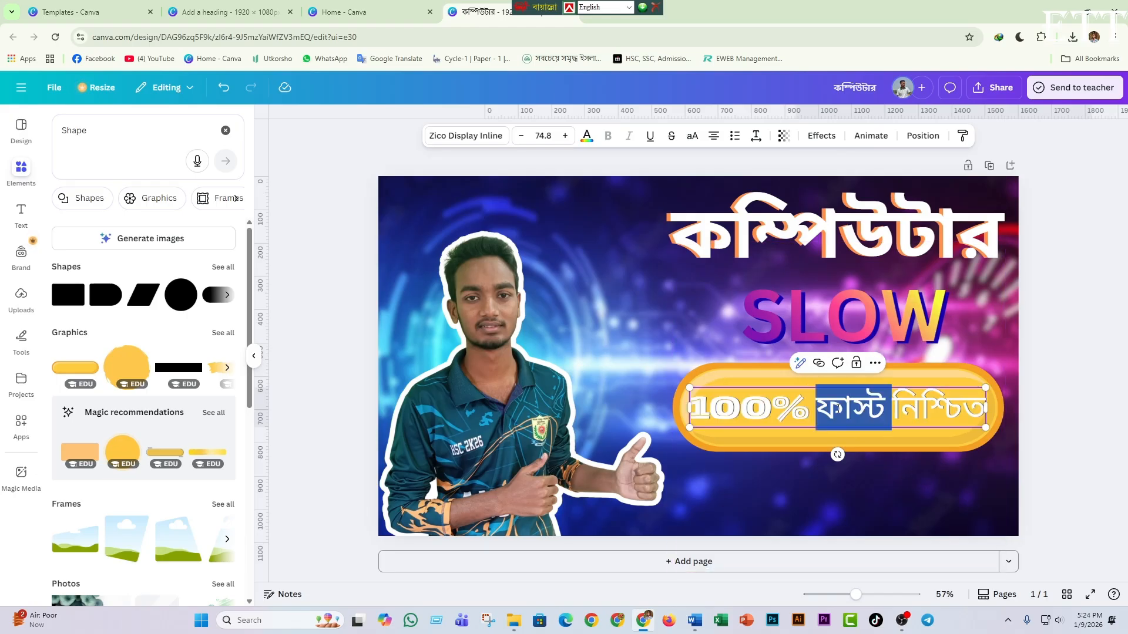
drag(706, 409, 993, 408)
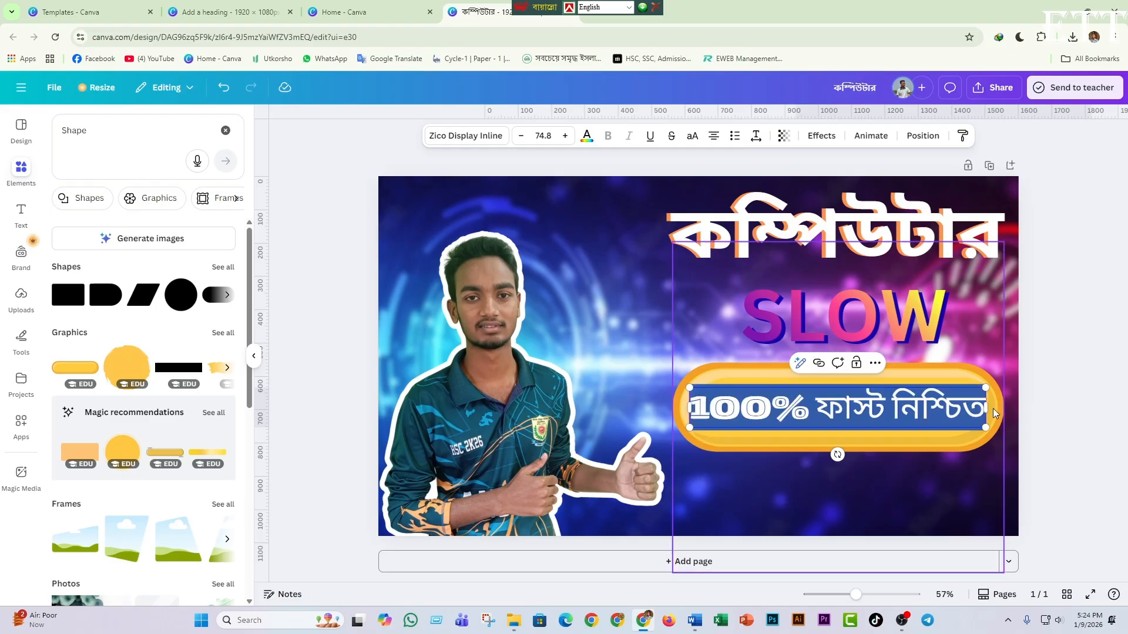
click(591, 144)
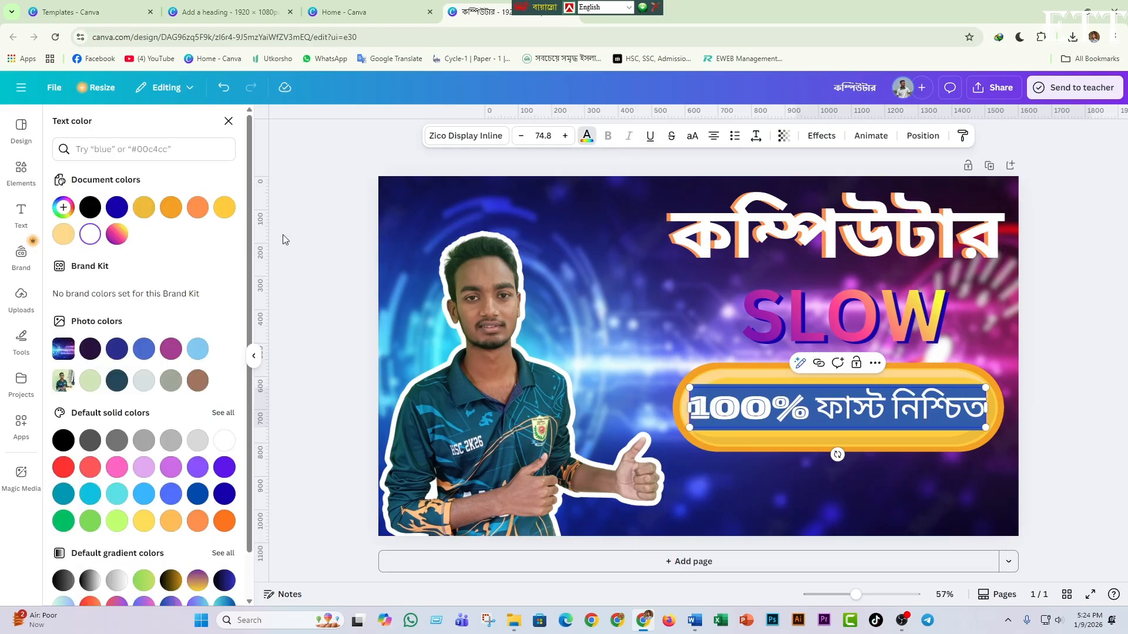
click(117, 236)
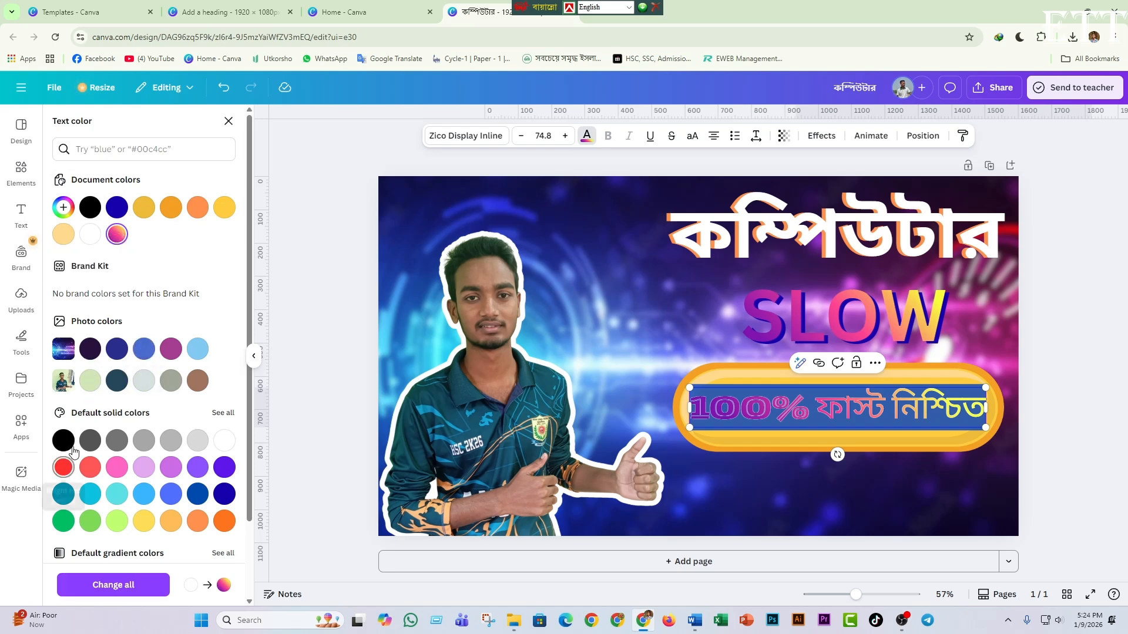
click(63, 467)
click(767, 452)
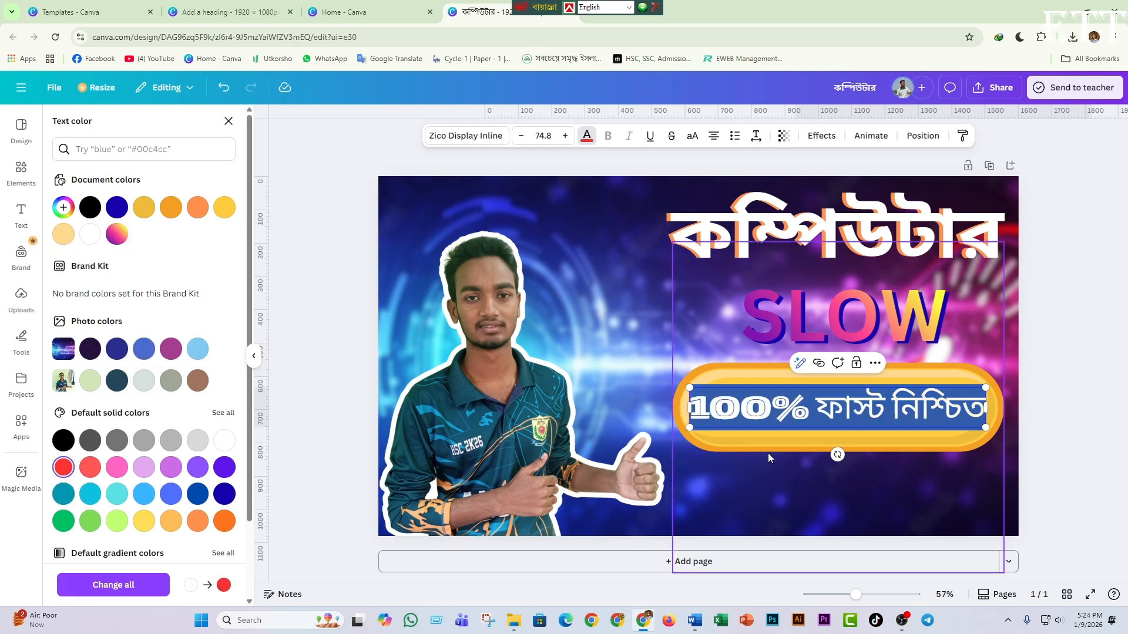
Step: Try the purple-pink-yellow document gradient on only the 100% part of the front text line on the yellow bar
click(773, 408)
double_click(788, 404)
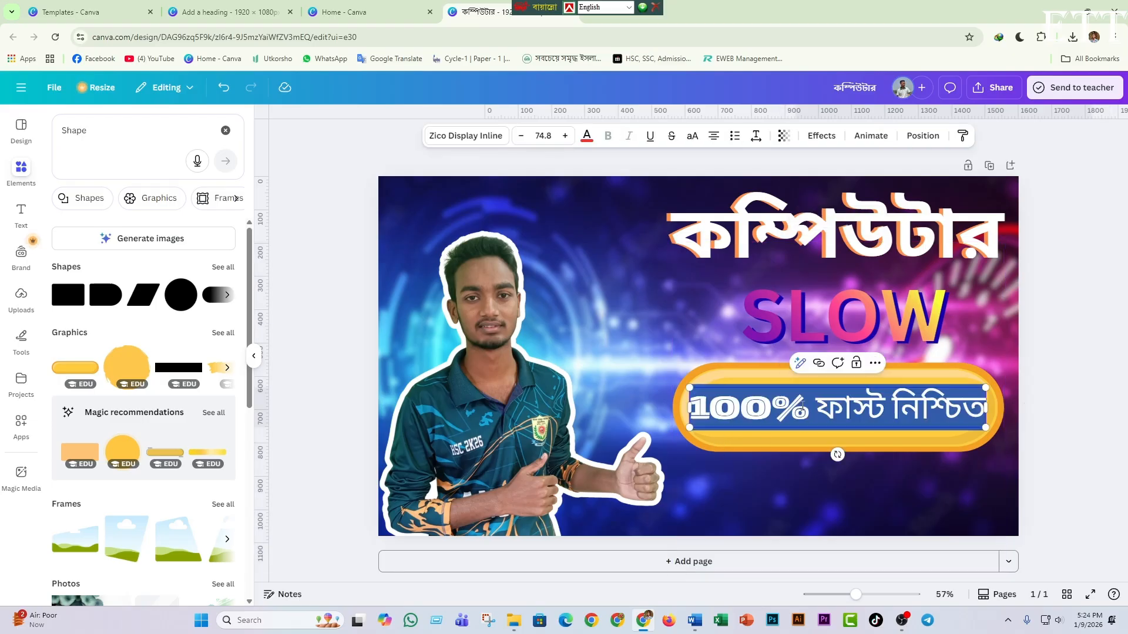
drag(811, 407, 691, 413)
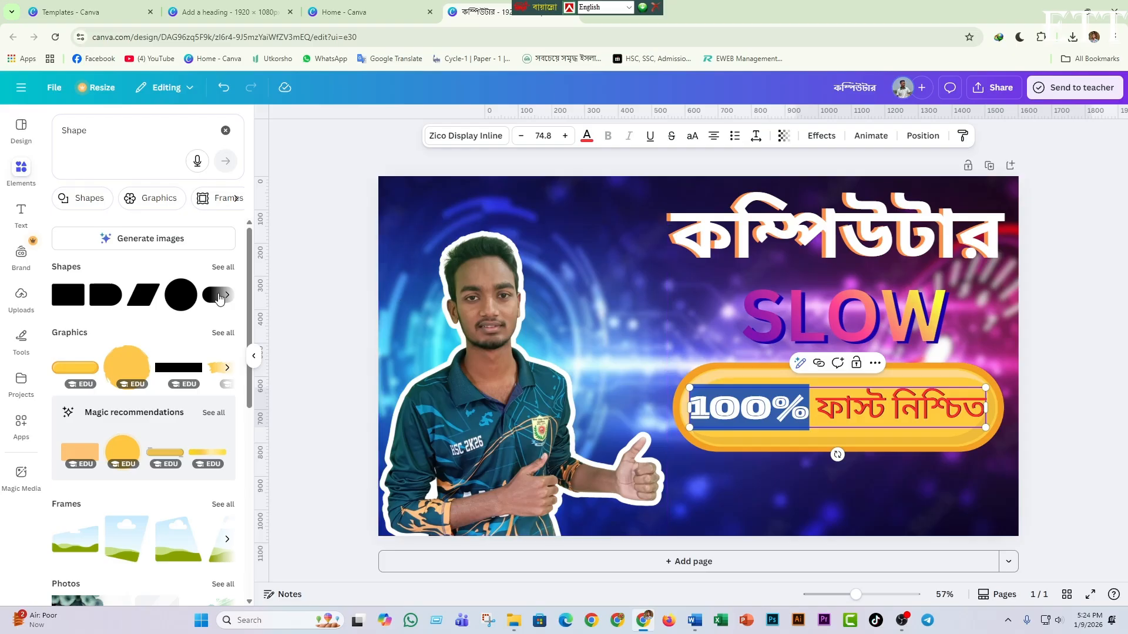
click(586, 137)
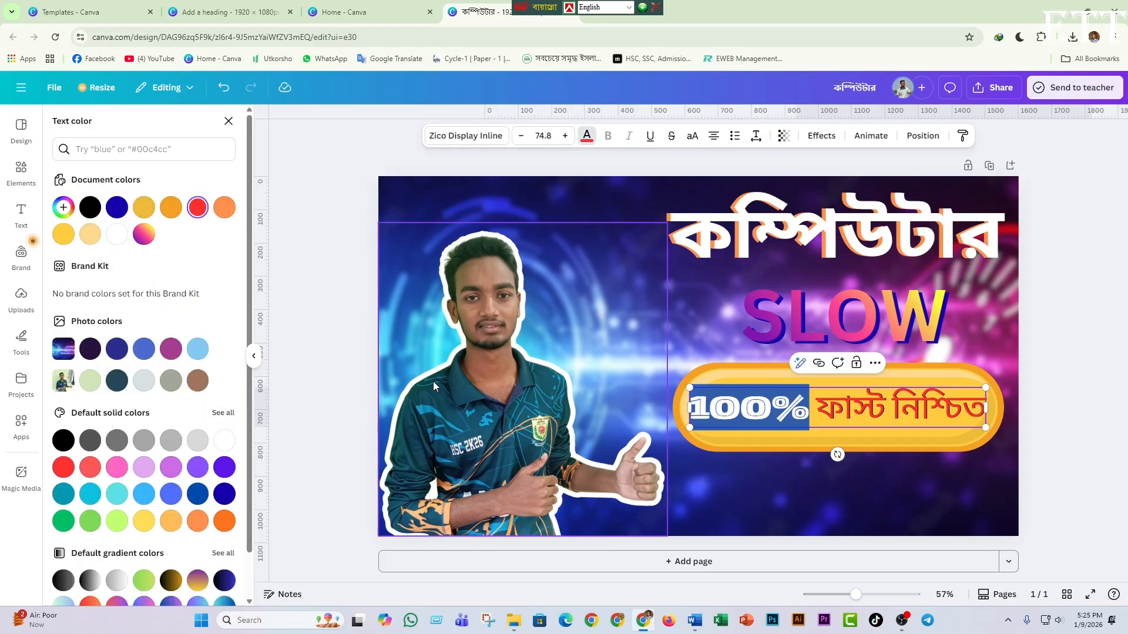
click(144, 234)
click(748, 447)
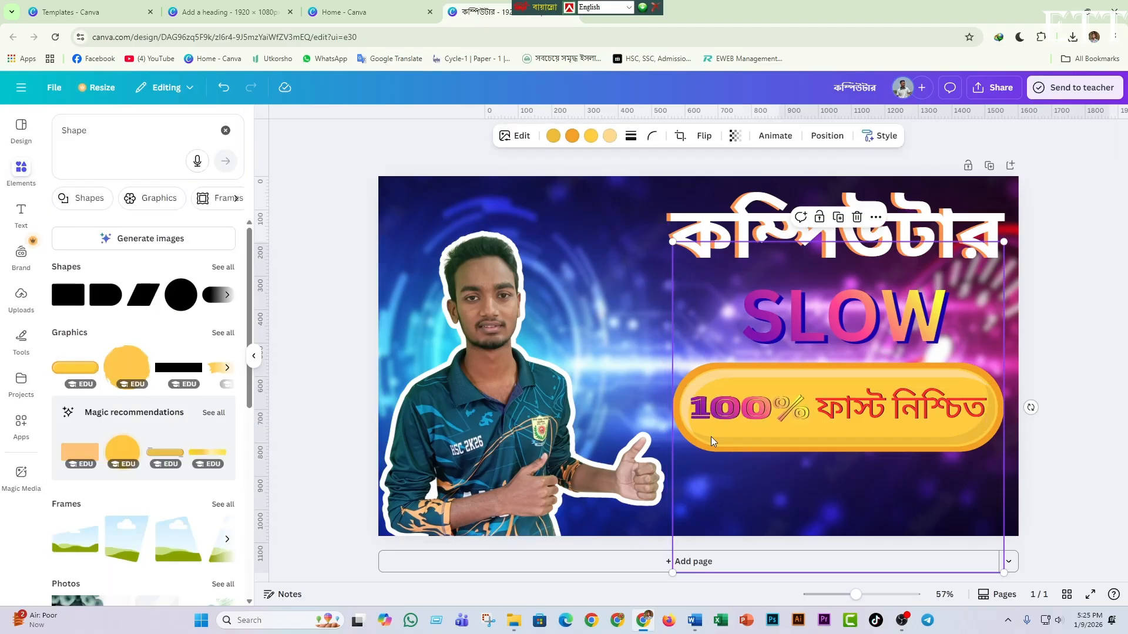
Step: Try the solid pink default colour on the 100% part of the front text line
click(752, 413)
drag(806, 410, 687, 410)
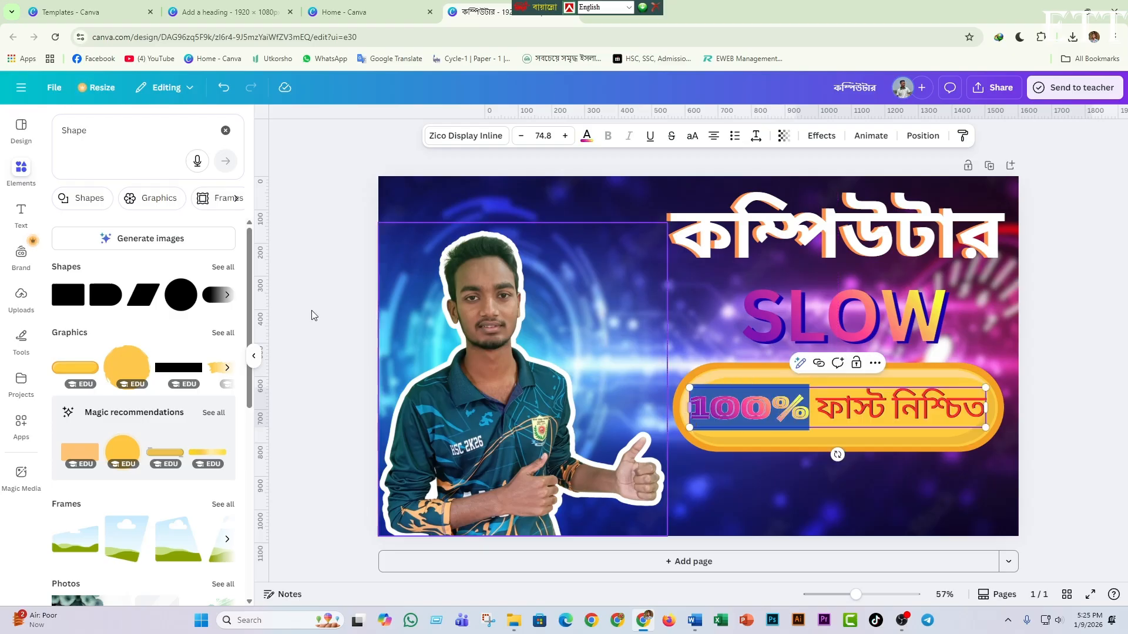
click(593, 139)
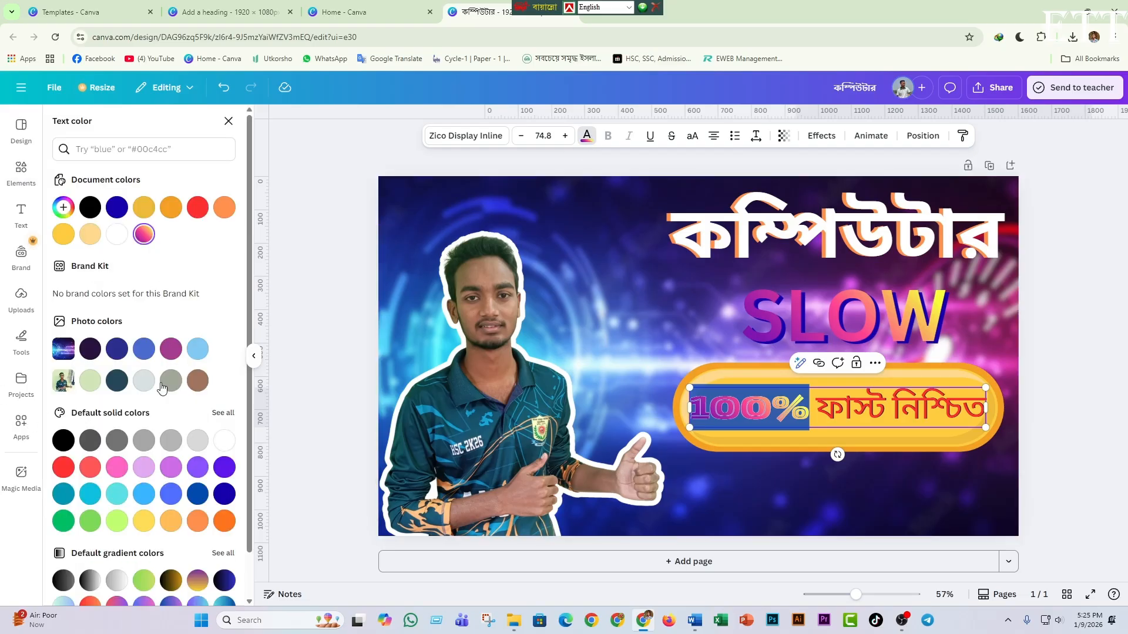
scroll(188, 223, down, 1)
scroll(195, 225, up, 1)
scroll(220, 470, down, 1)
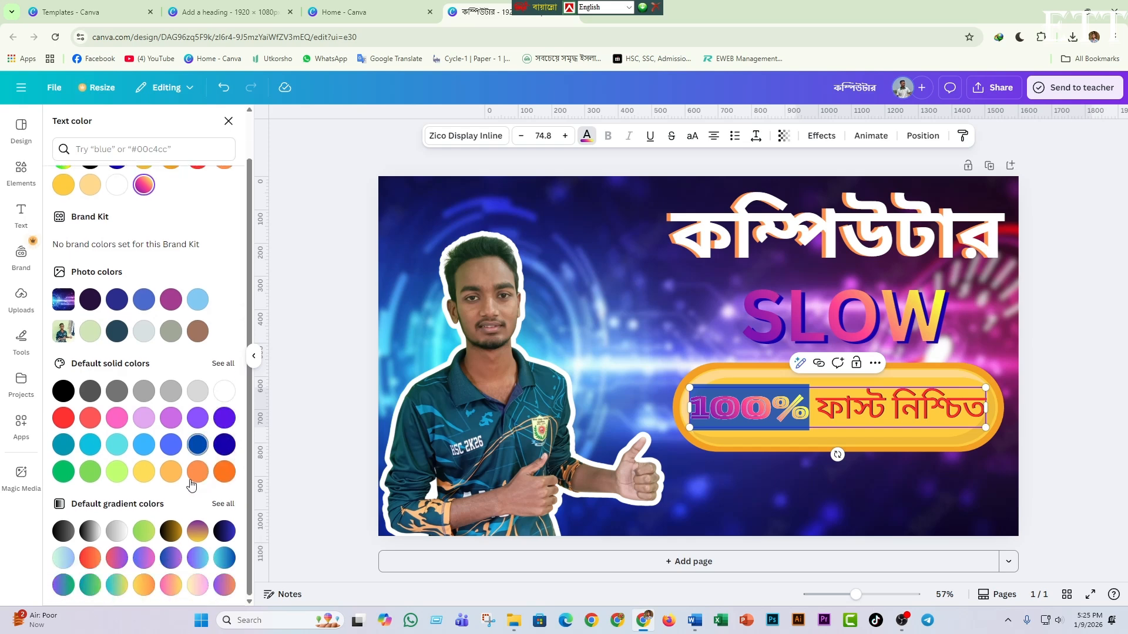
click(124, 417)
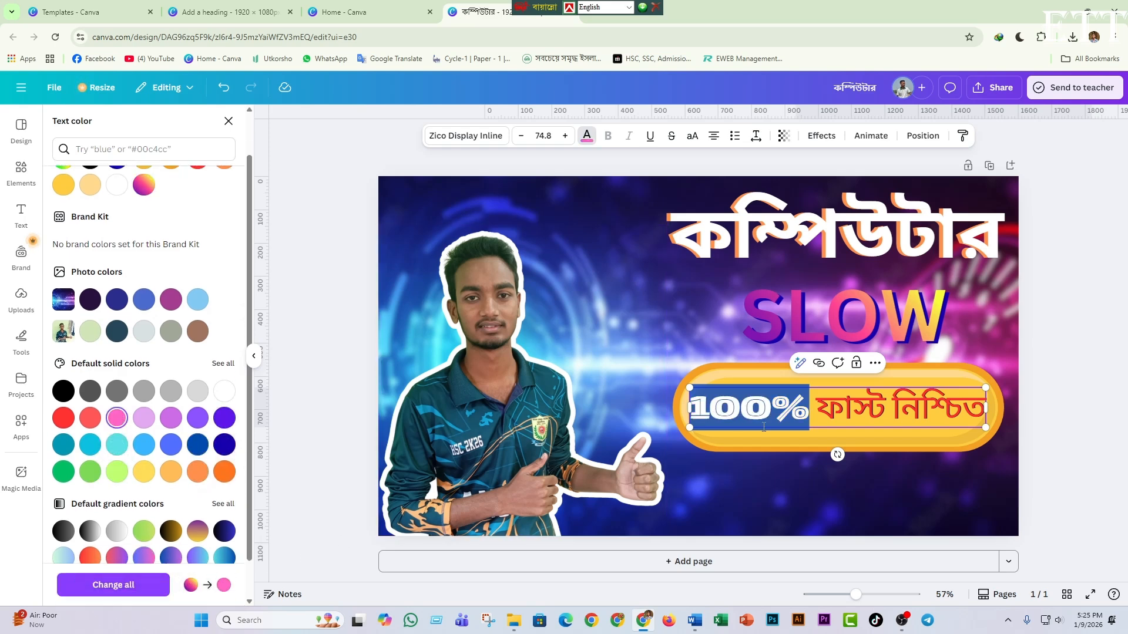
click(781, 451)
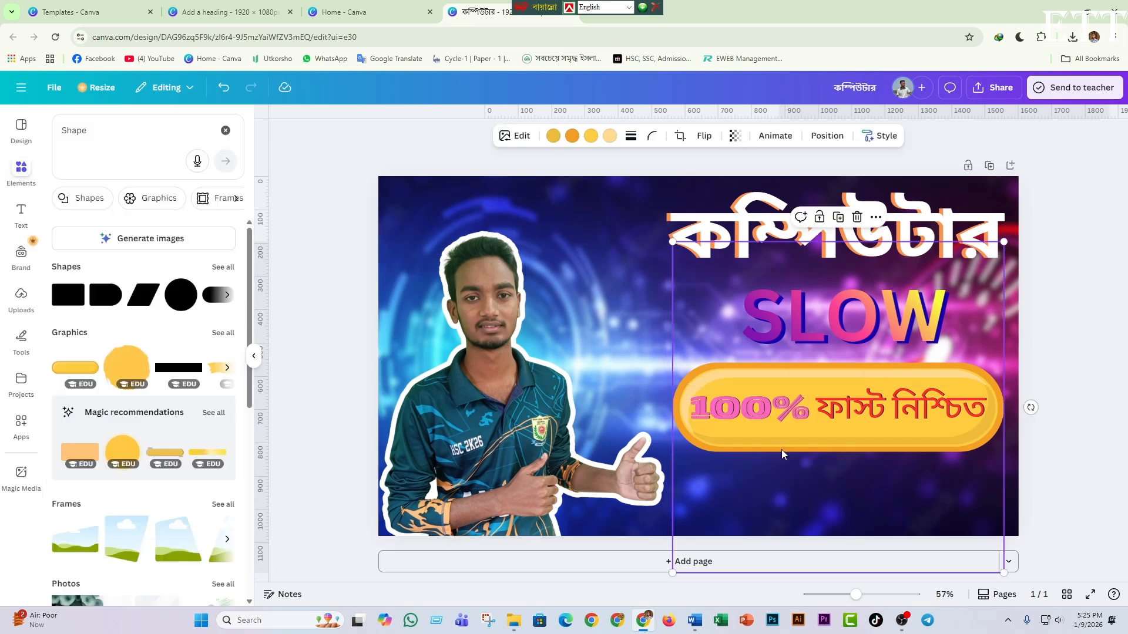
Step: Apply the red-to-orange default gradient to the 100% part of the front text line
click(757, 411)
click(758, 412)
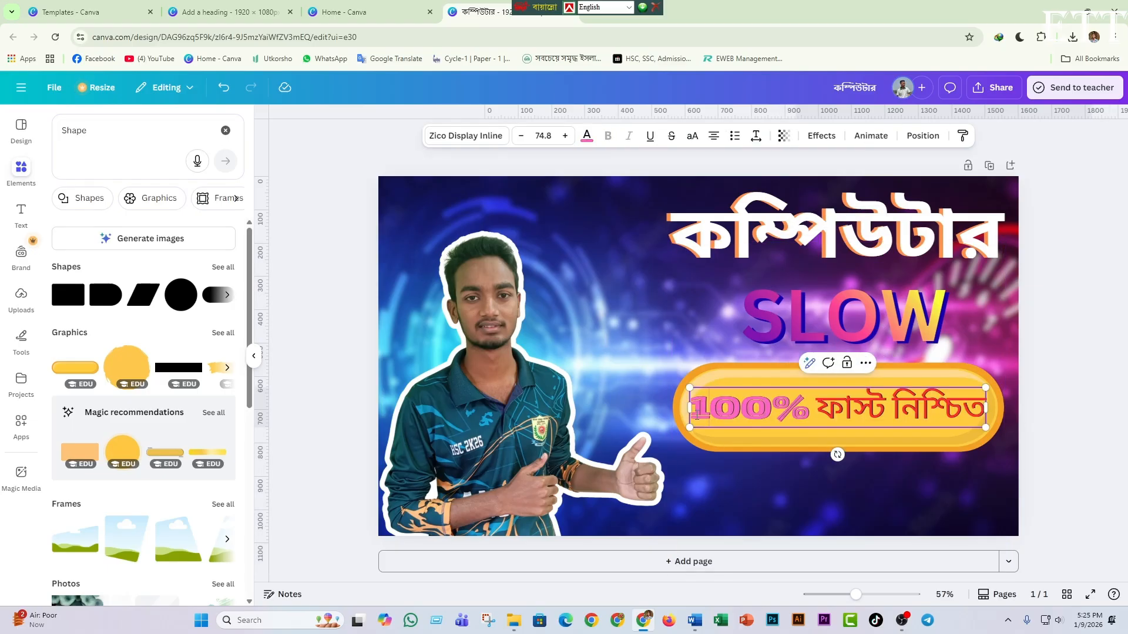
drag(697, 413, 815, 412)
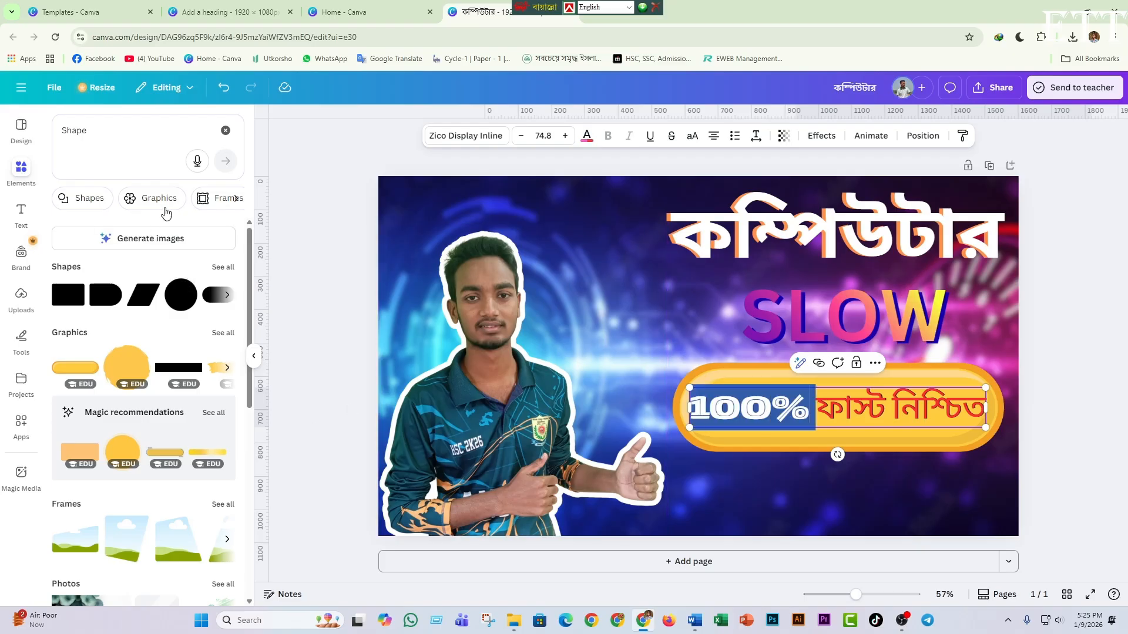
click(587, 135)
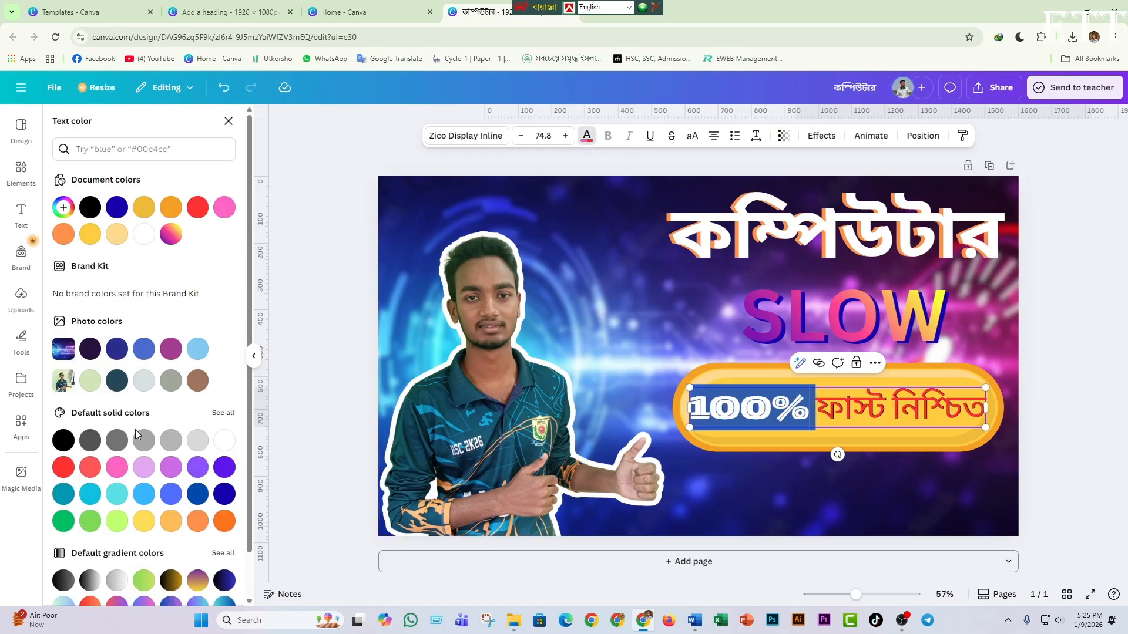
scroll(118, 482, down, 2)
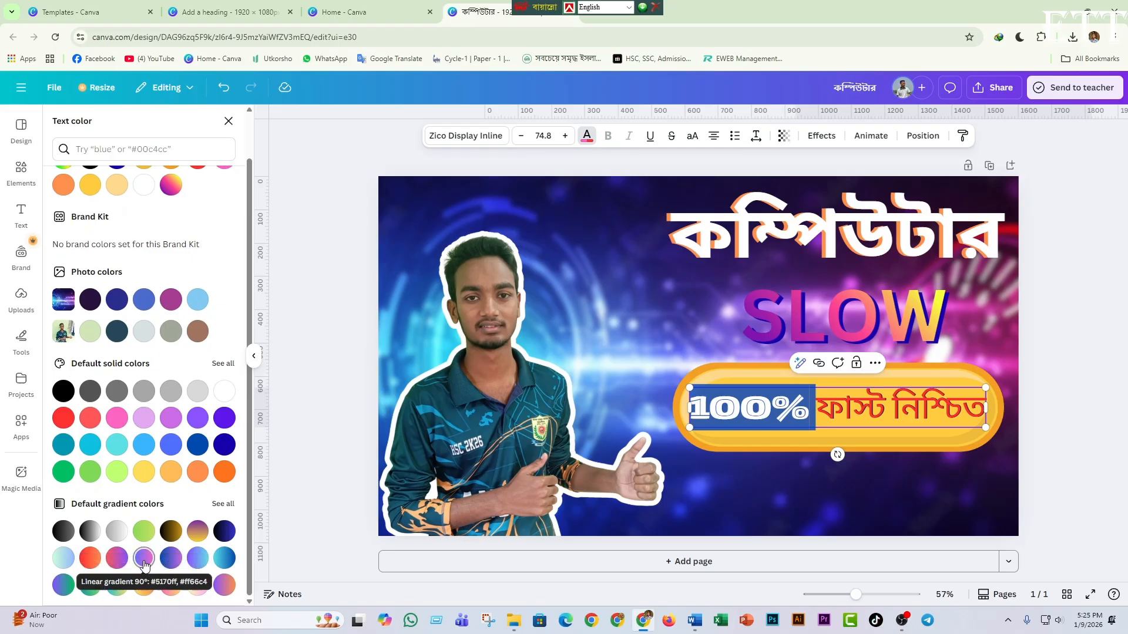
click(86, 559)
click(818, 430)
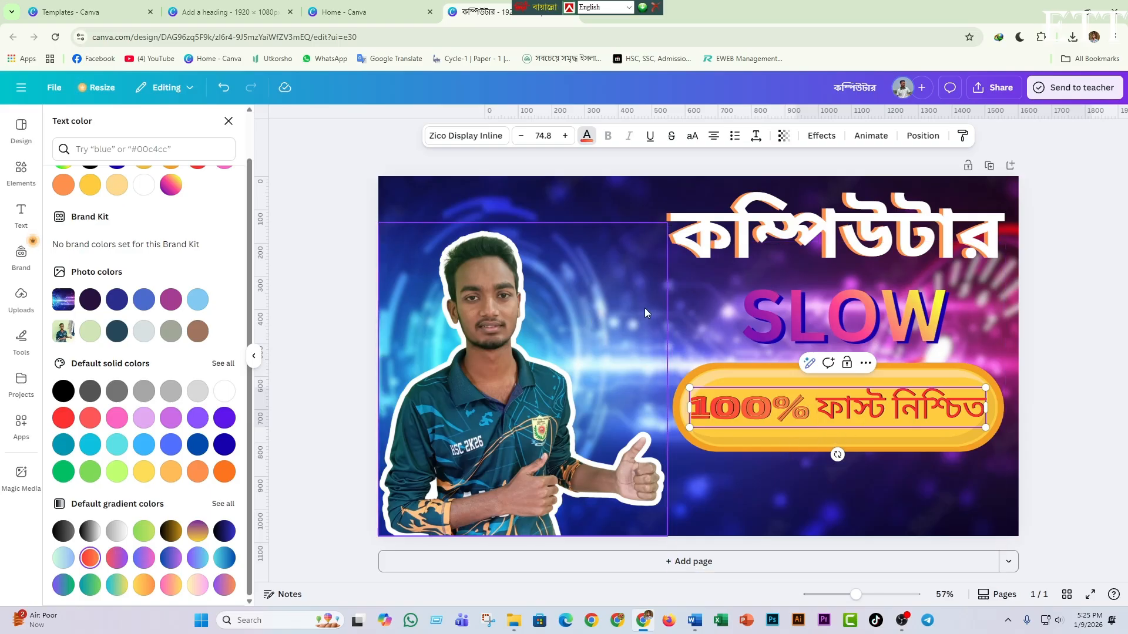
click(625, 302)
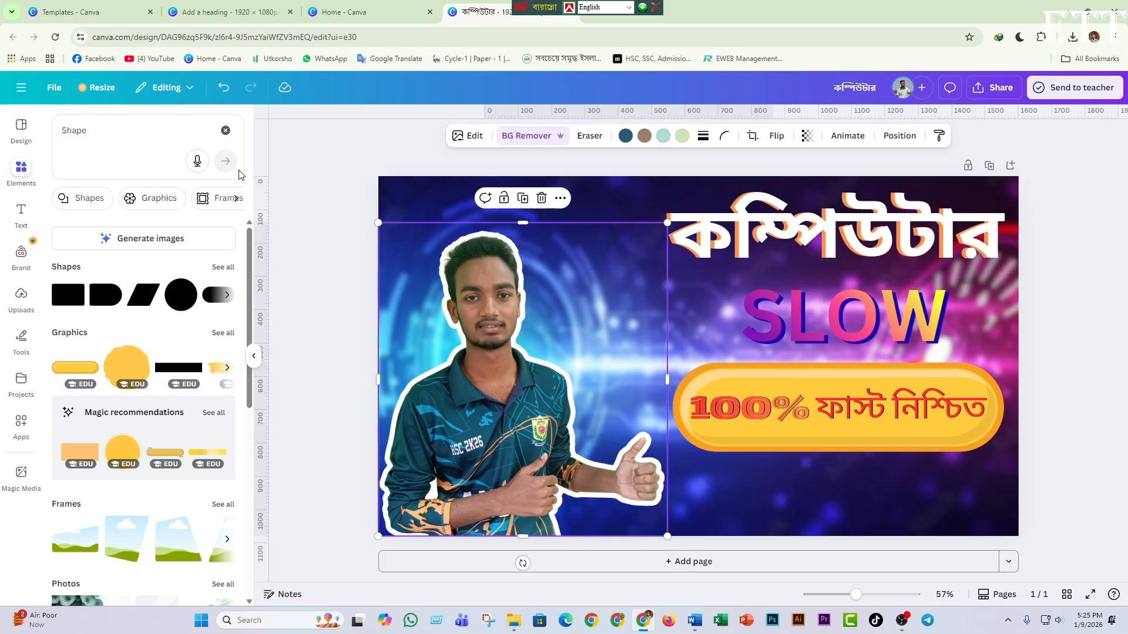
Step: Clear the previous Shape query from the elements search
click(24, 174)
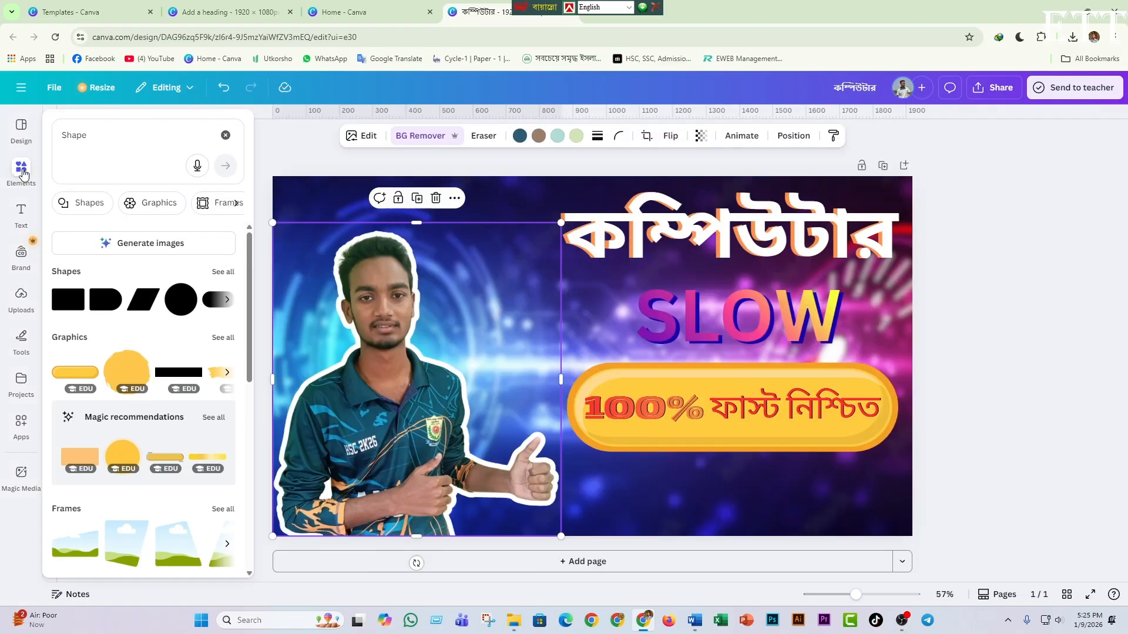
click(107, 133)
key(BackSpace)
key(BackSpace)
key(BackSpace)
key(BackSpace)
key(BackSpace)
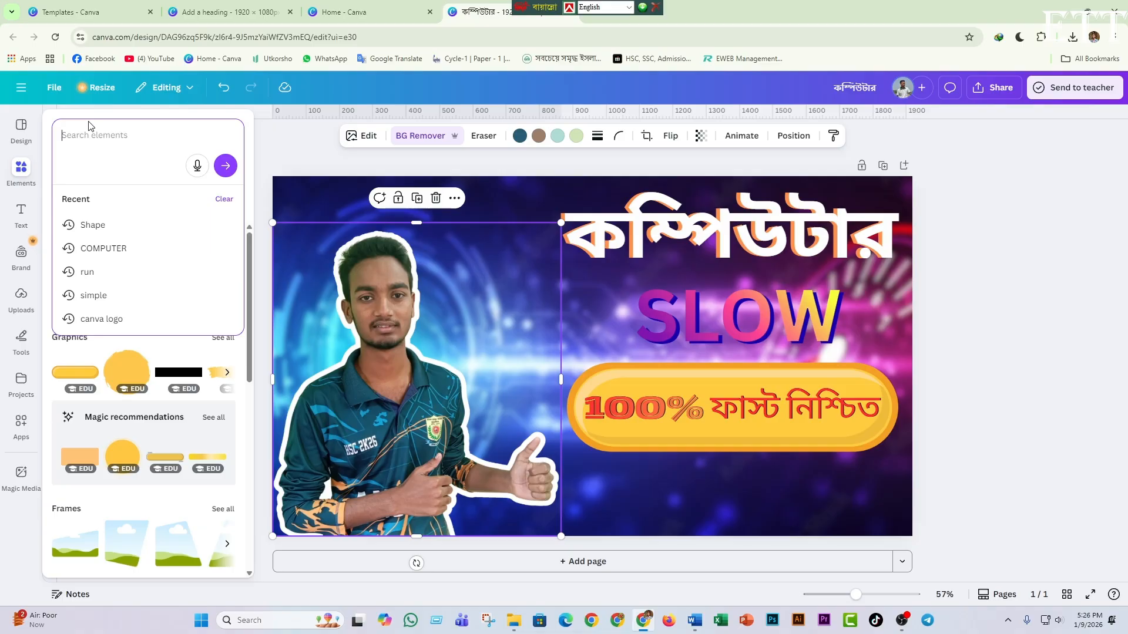
click(23, 169)
click(28, 170)
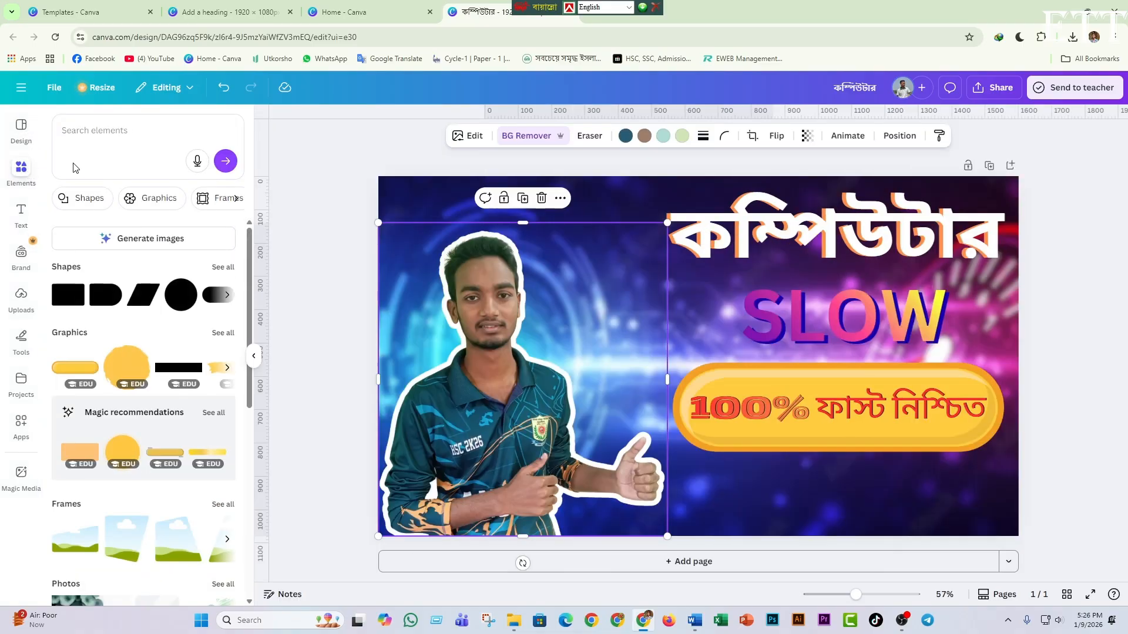
Step: Search the elements library for "computer" and limit the results to graphics
click(88, 131)
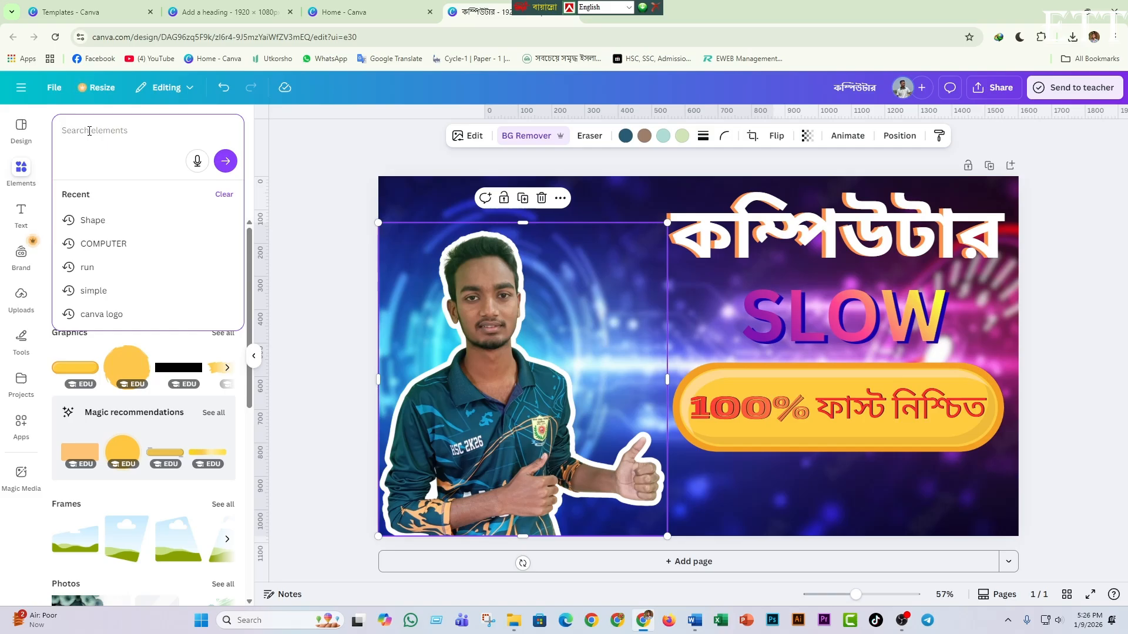
text(compu)
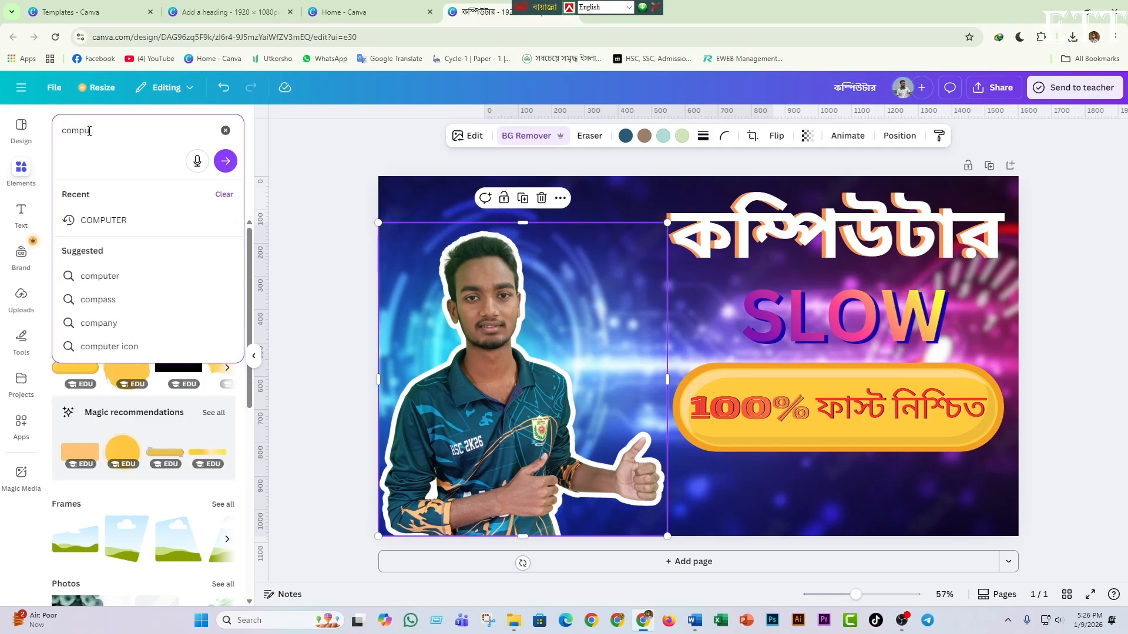
text(ter)
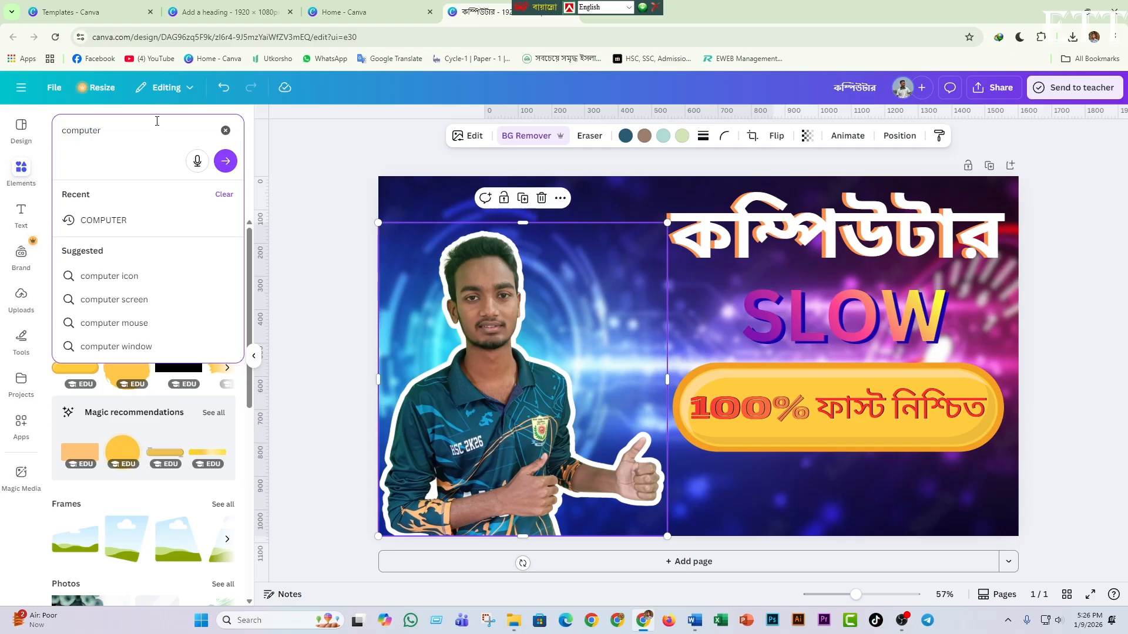
key(Return)
scroll(156, 383, down, 2)
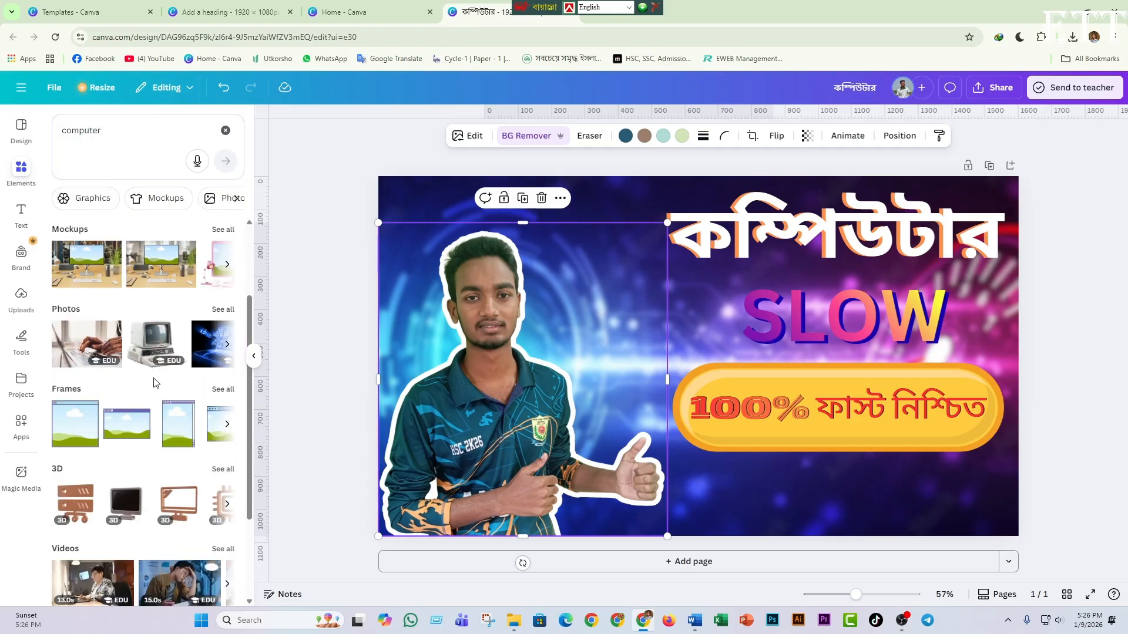
scroll(159, 390, down, 2)
scroll(158, 405, up, 4)
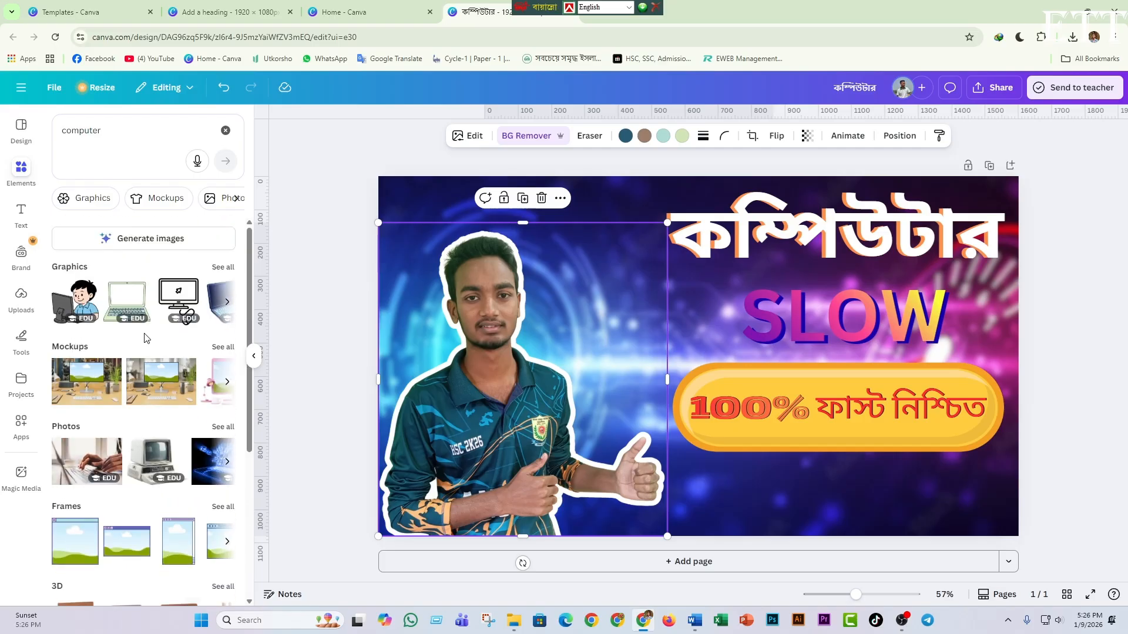
click(86, 200)
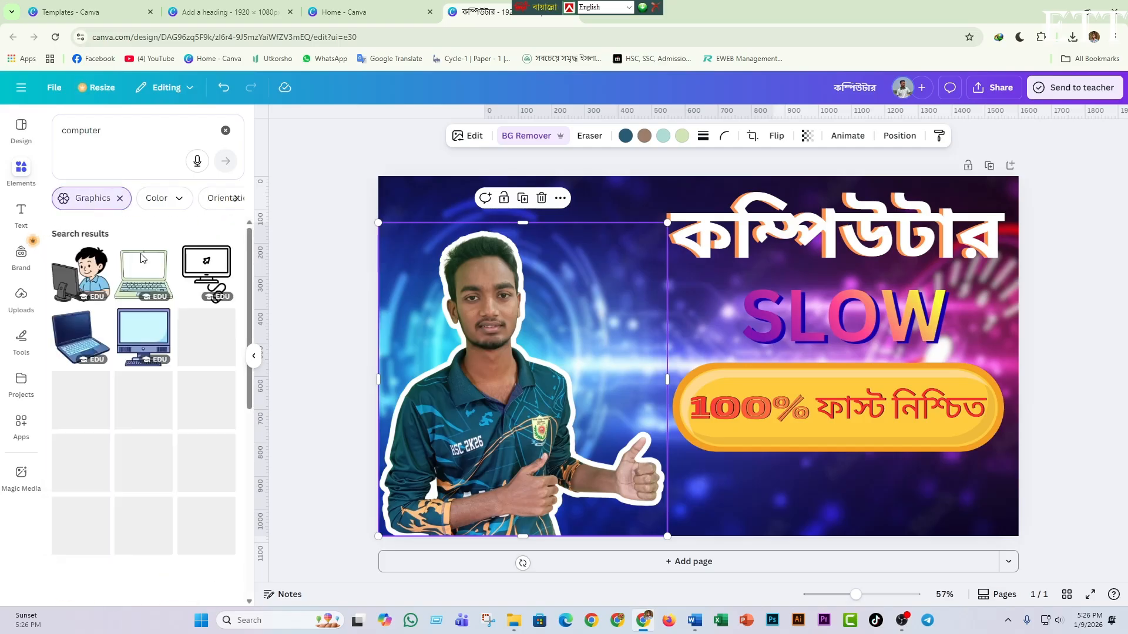
Step: Browse the computer graphics and add the open silver laptop with colourful app icons on its screen to the thumbnail
scroll(151, 337, down, 5)
scroll(151, 337, down, 1)
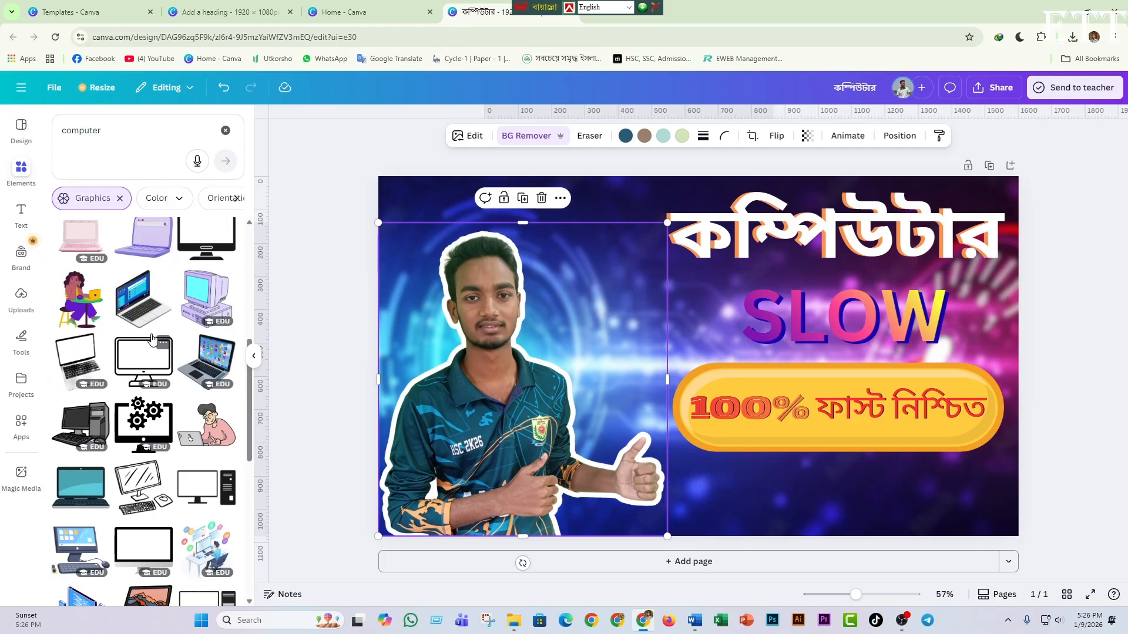
scroll(206, 317, down, 4)
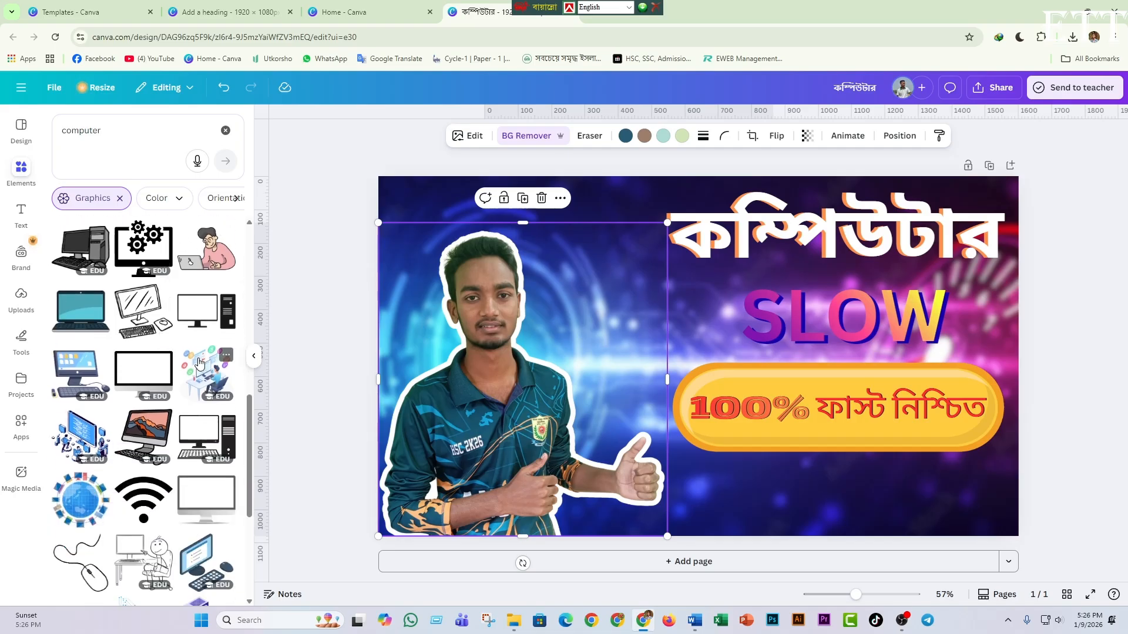
scroll(163, 349, down, 5)
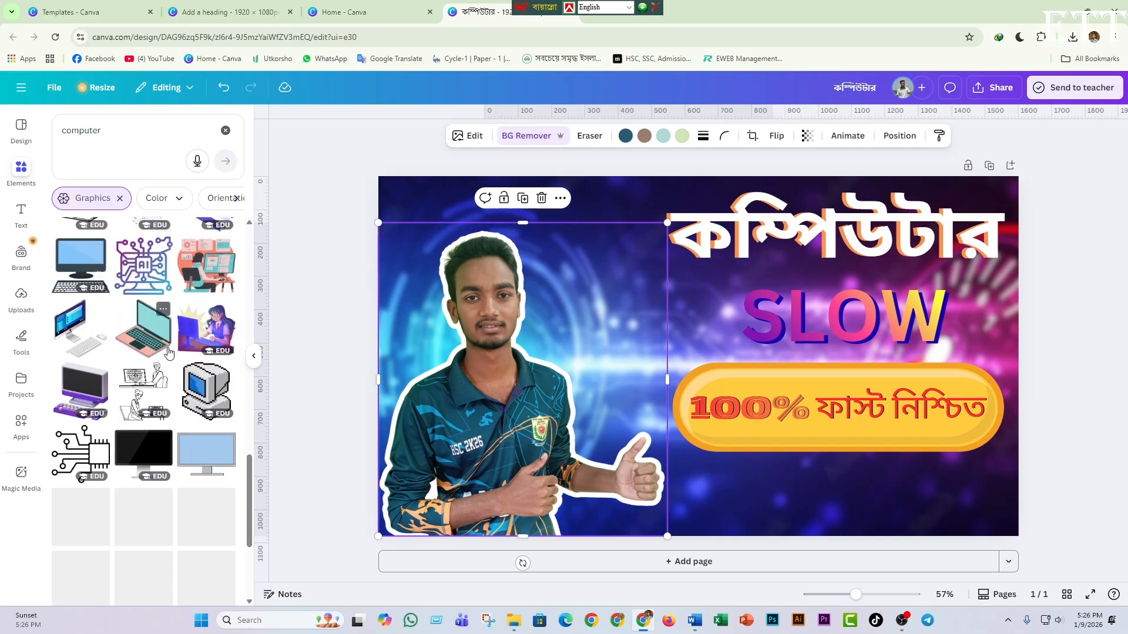
scroll(171, 359, down, 5)
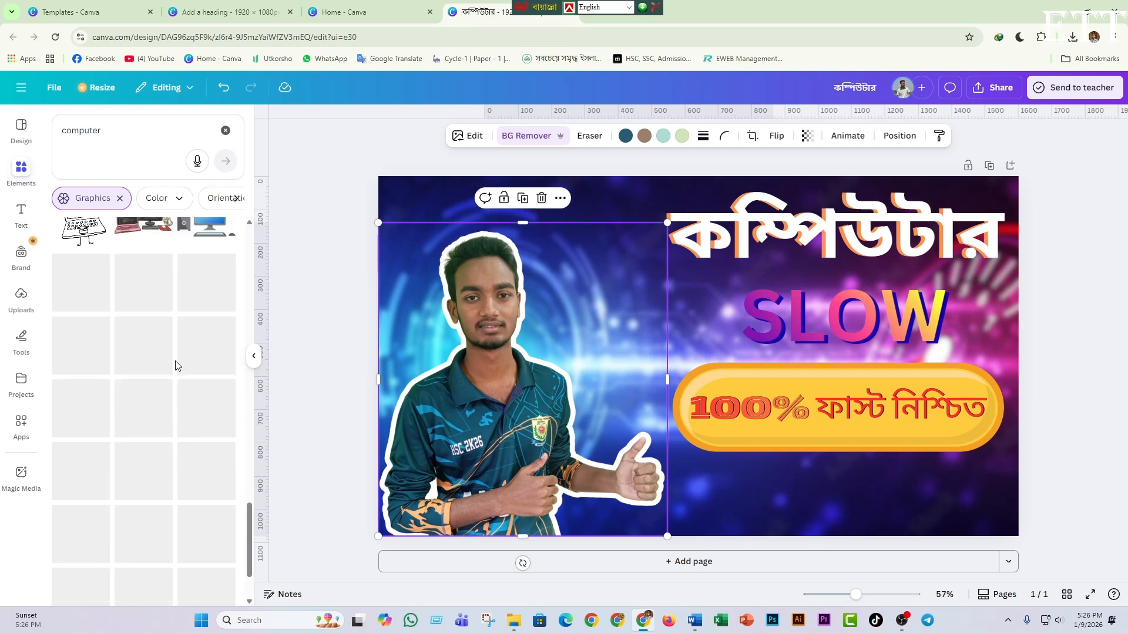
scroll(179, 369, down, 5)
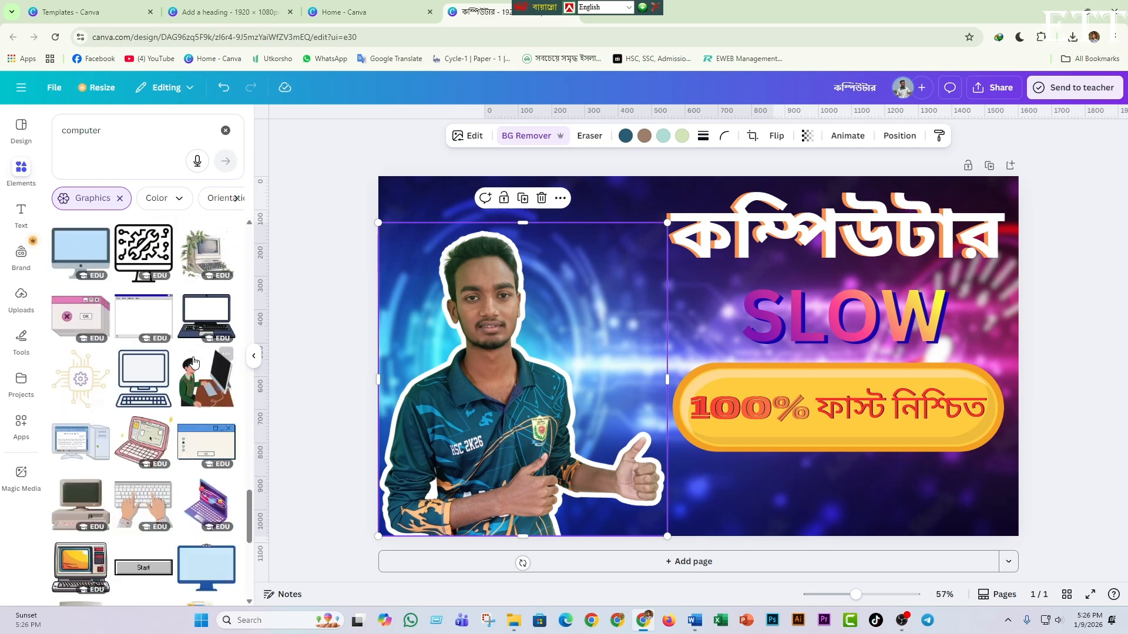
scroll(196, 360, down, 5)
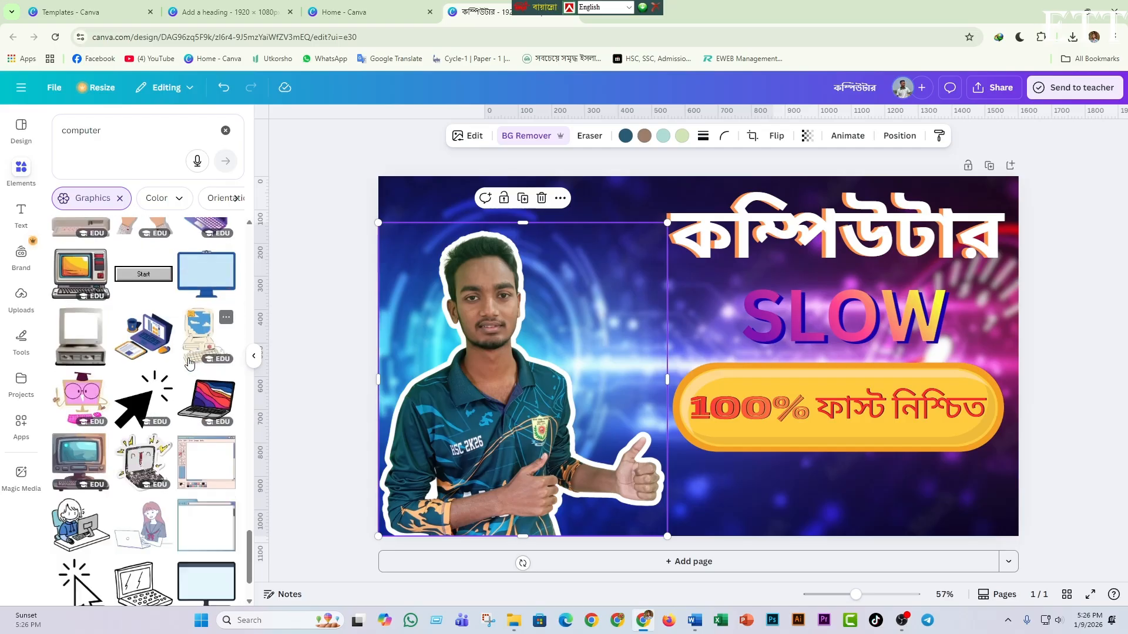
scroll(189, 363, down, 3)
scroll(189, 363, down, 3)
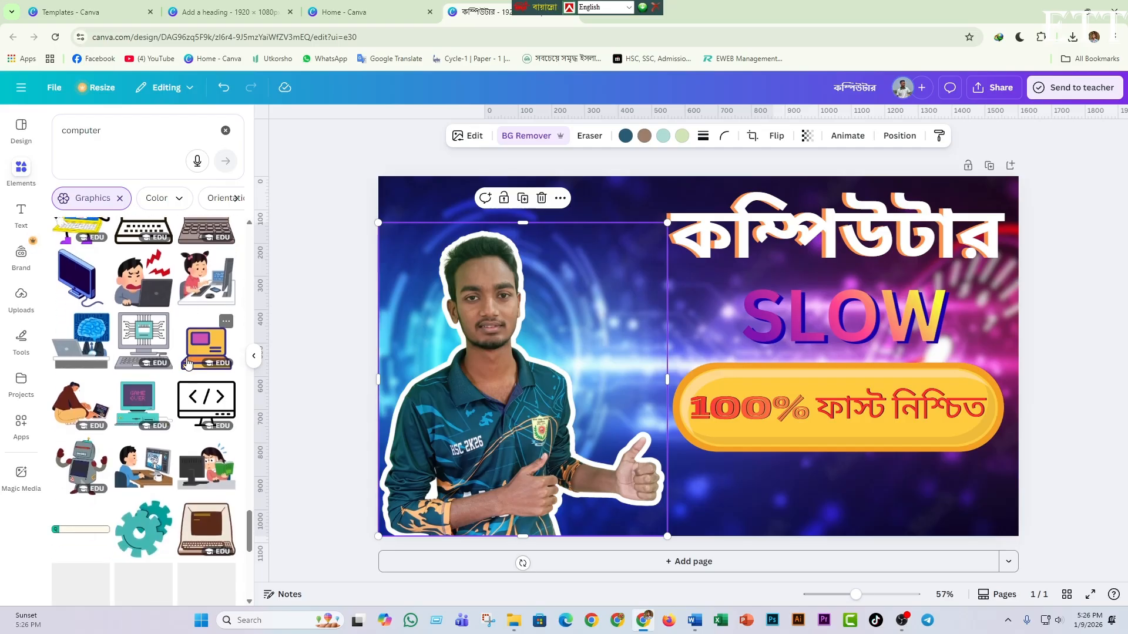
scroll(189, 363, down, 5)
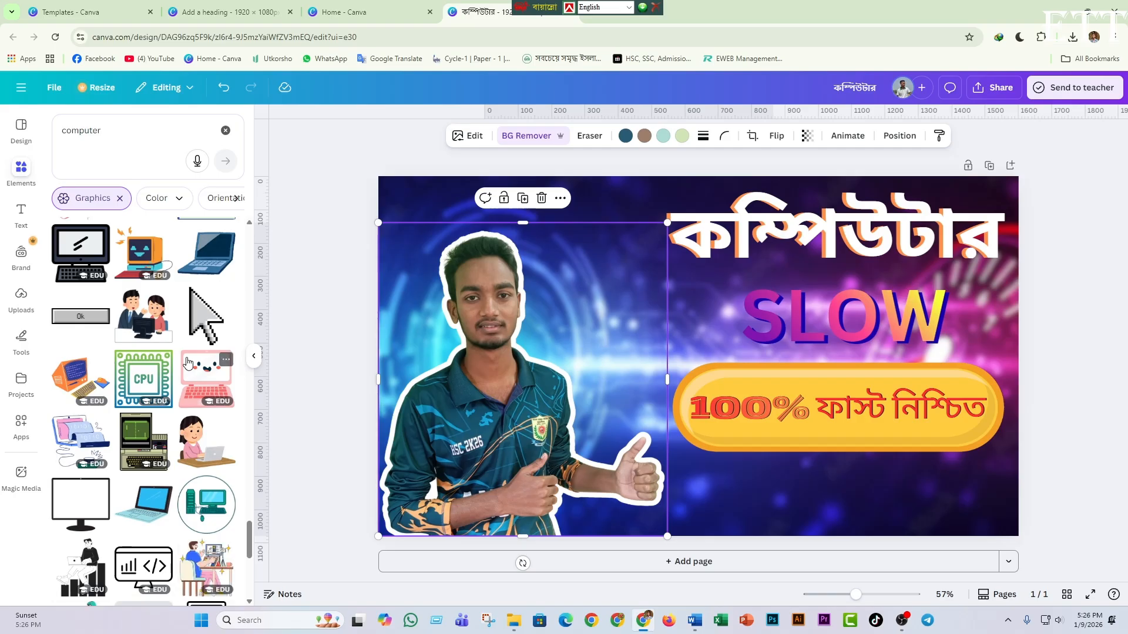
scroll(188, 362, down, 5)
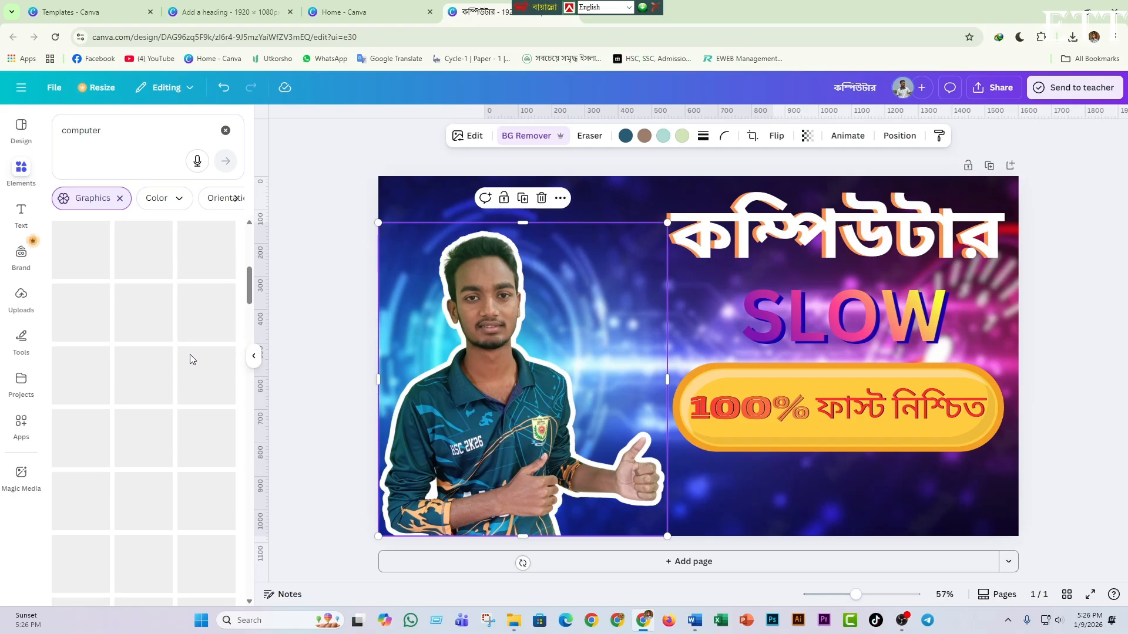
scroll(190, 362, down, 3)
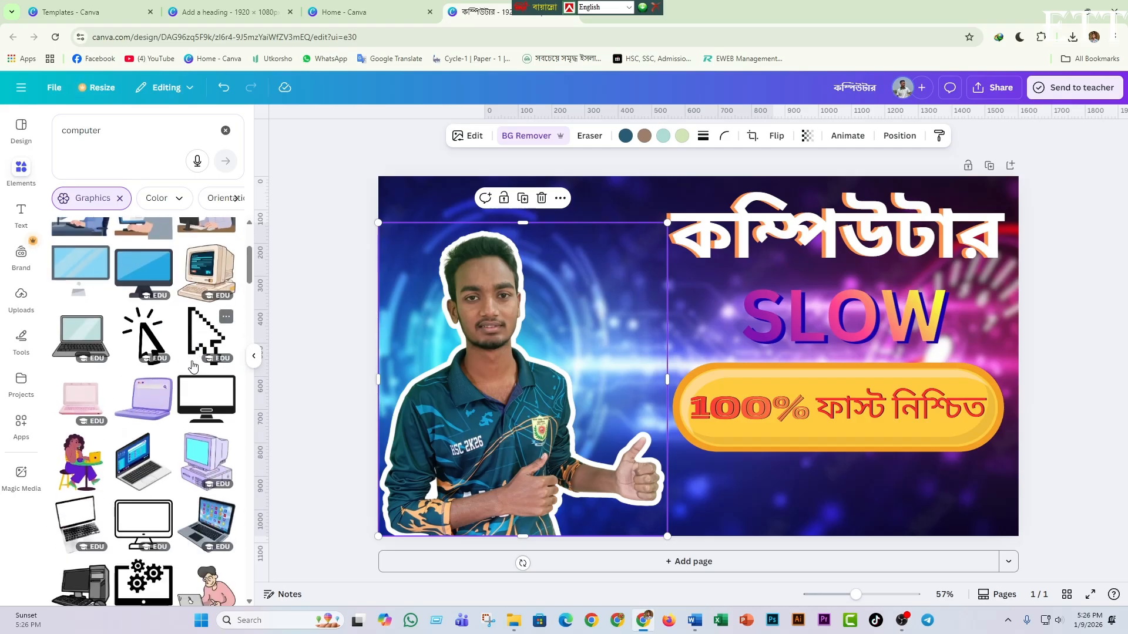
scroll(193, 366, down, 4)
click(216, 306)
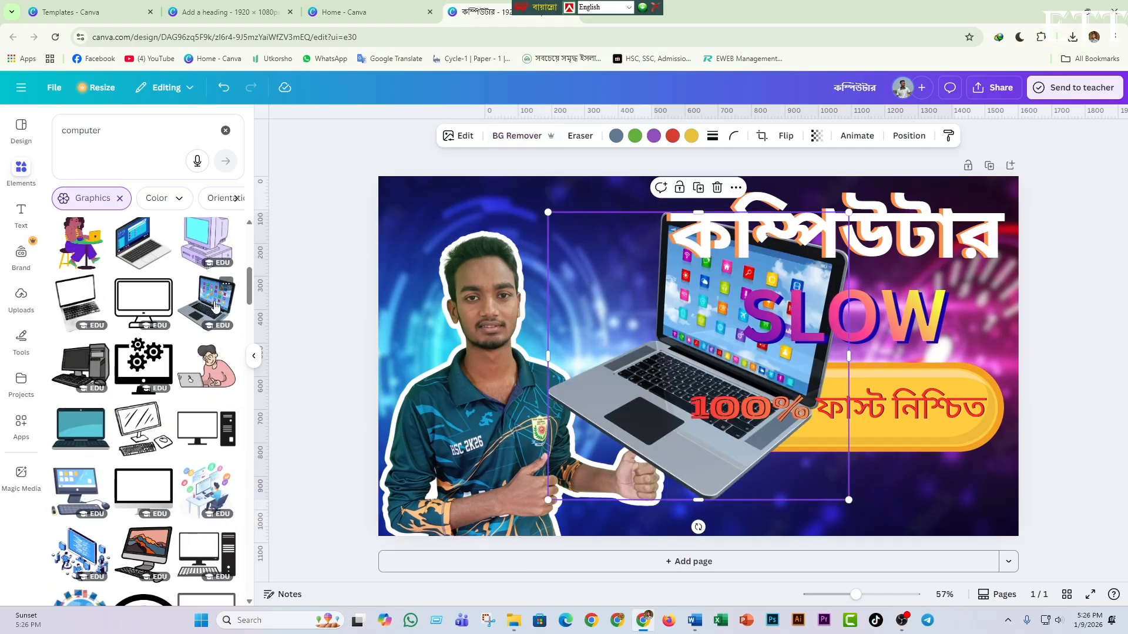
Step: Shrink the laptop graphic, place it between the person and the text lines, and clear the computer search
drag(849, 500, 659, 335)
drag(599, 273, 600, 308)
drag(689, 381, 644, 343)
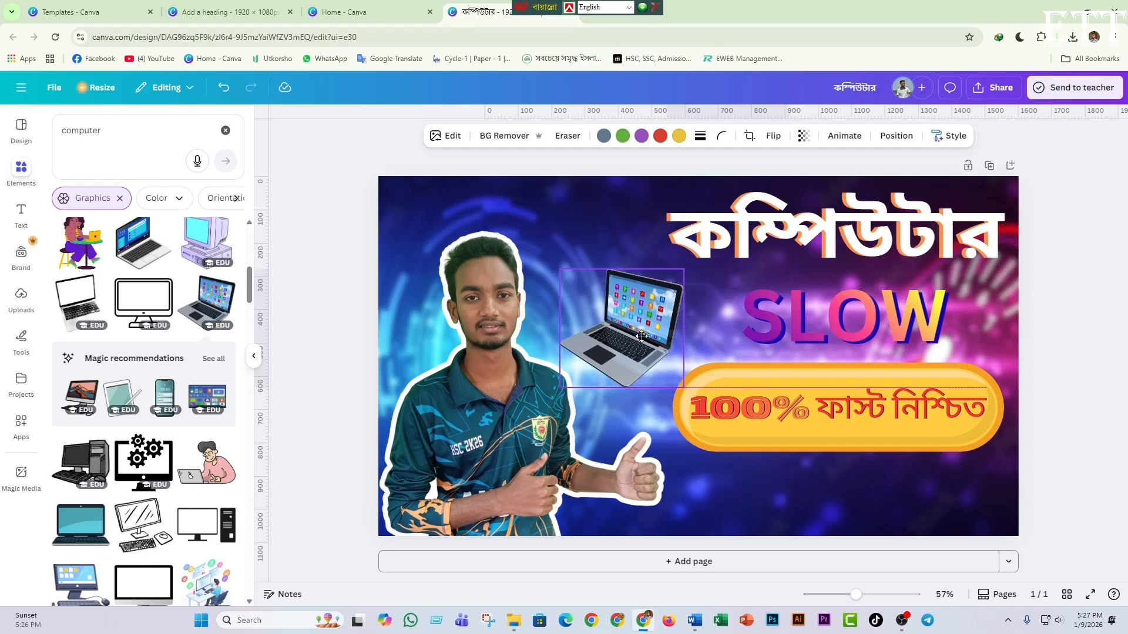
drag(686, 389, 692, 396)
drag(646, 348, 642, 329)
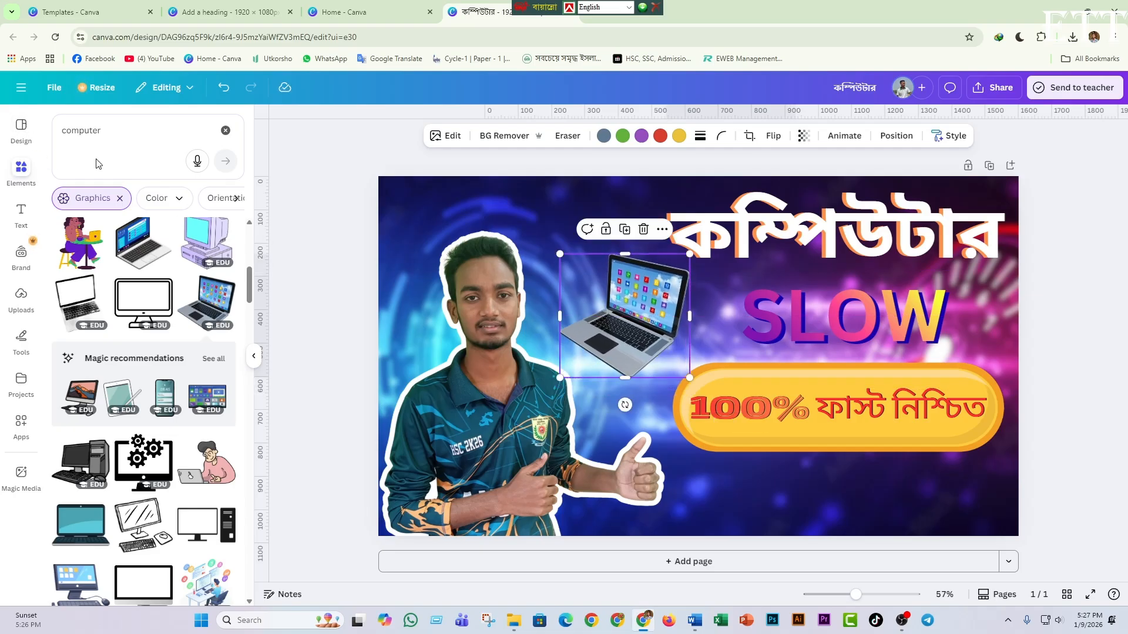
click(116, 140)
click(225, 130)
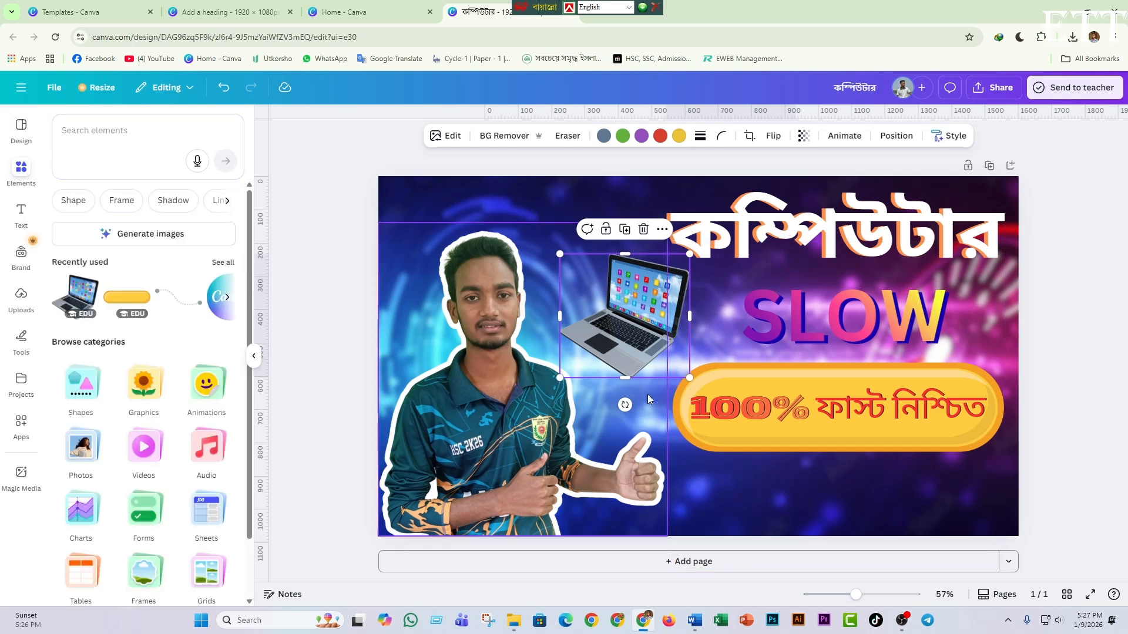
Step: Shift the person cutout slightly left, then enlarge the laptop graphic a little and reposition it beside the text
click(537, 241)
mouse_move(641, 322)
mouse_down()
mouse_move(632, 312)
mouse_move(647, 322)
mouse_up()
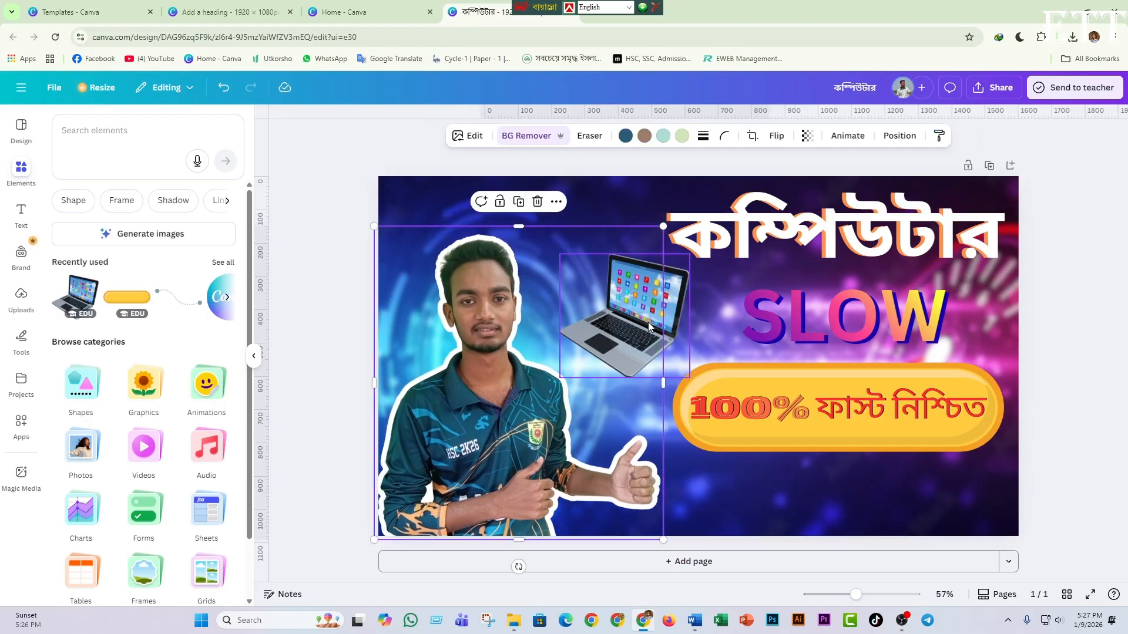
click(658, 323)
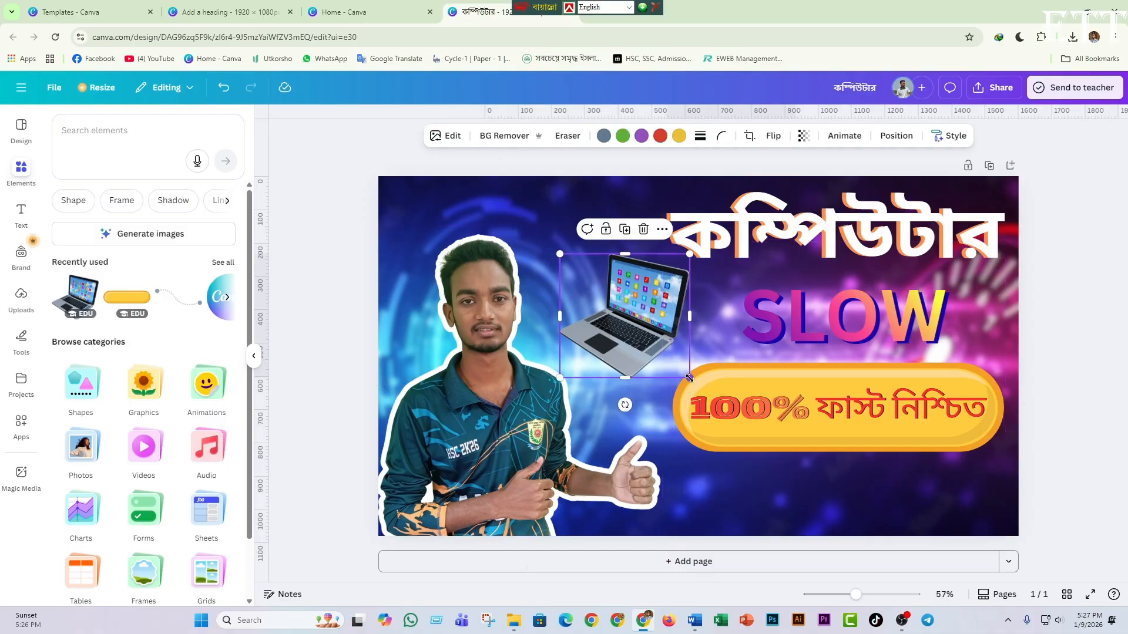
drag(688, 377, 698, 387)
drag(631, 334, 621, 331)
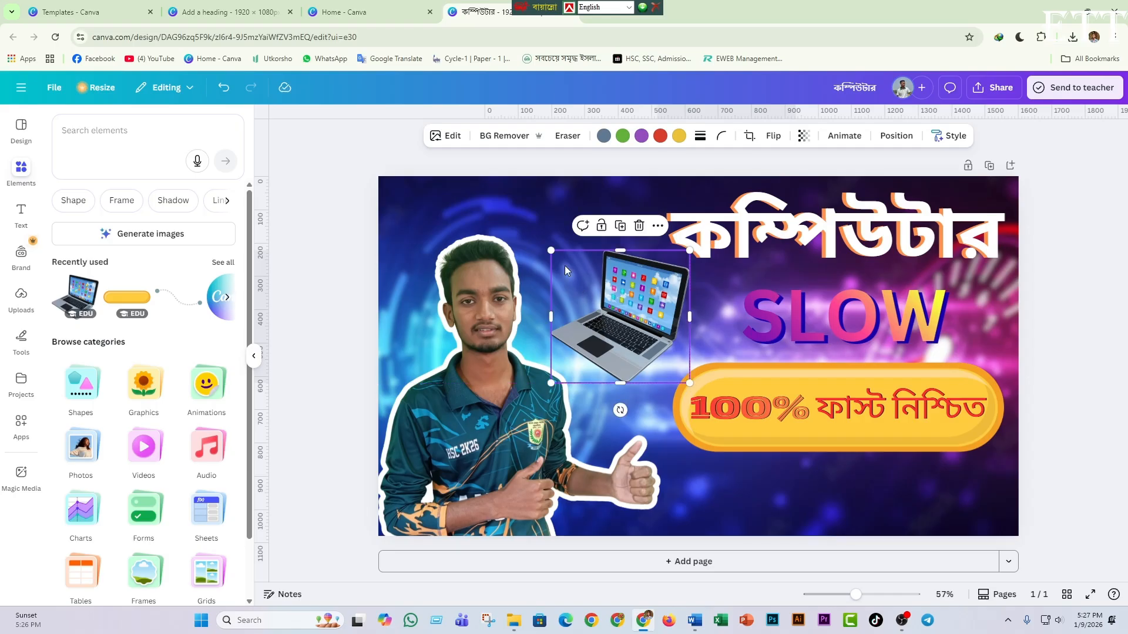
click(531, 214)
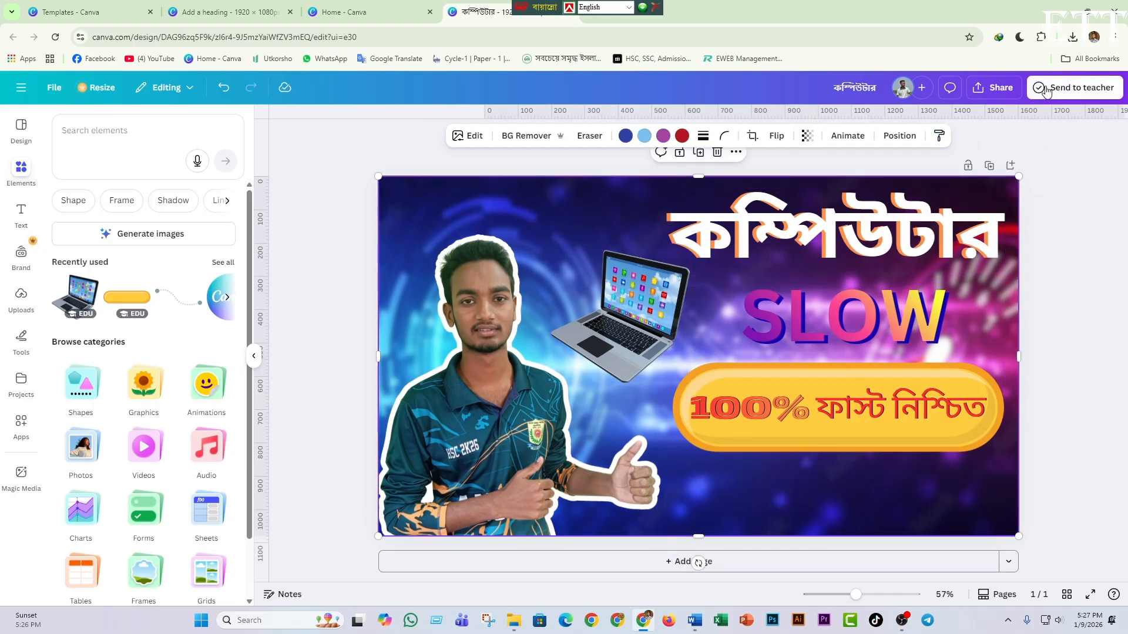
Step: Download the thumbnail as a PNG at 1,920 × 1,080 px
click(1004, 91)
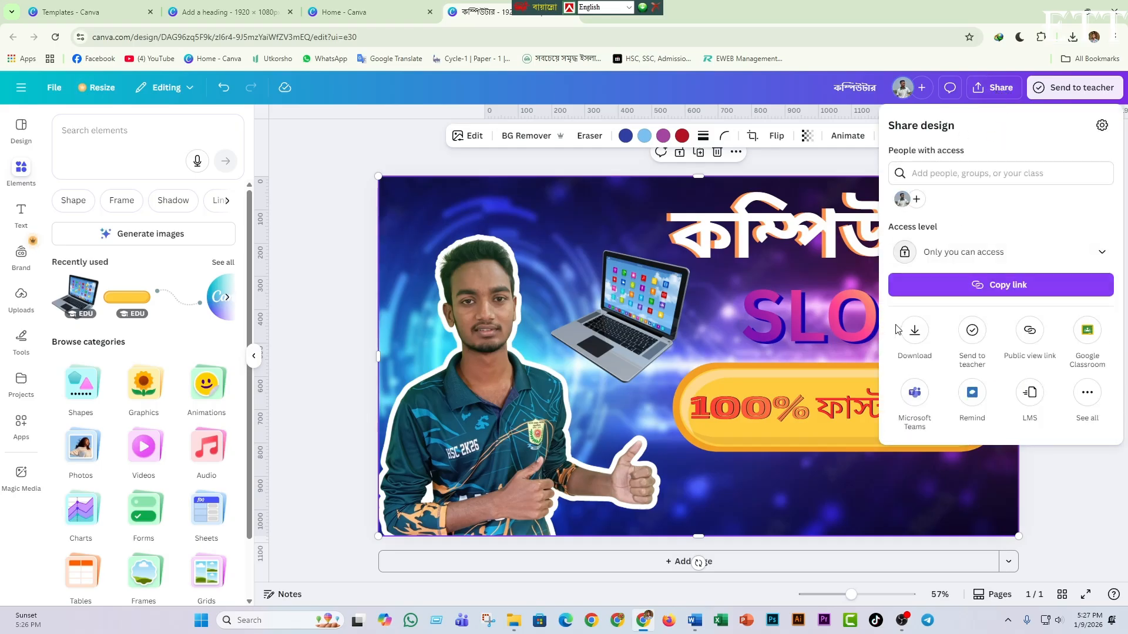
click(914, 335)
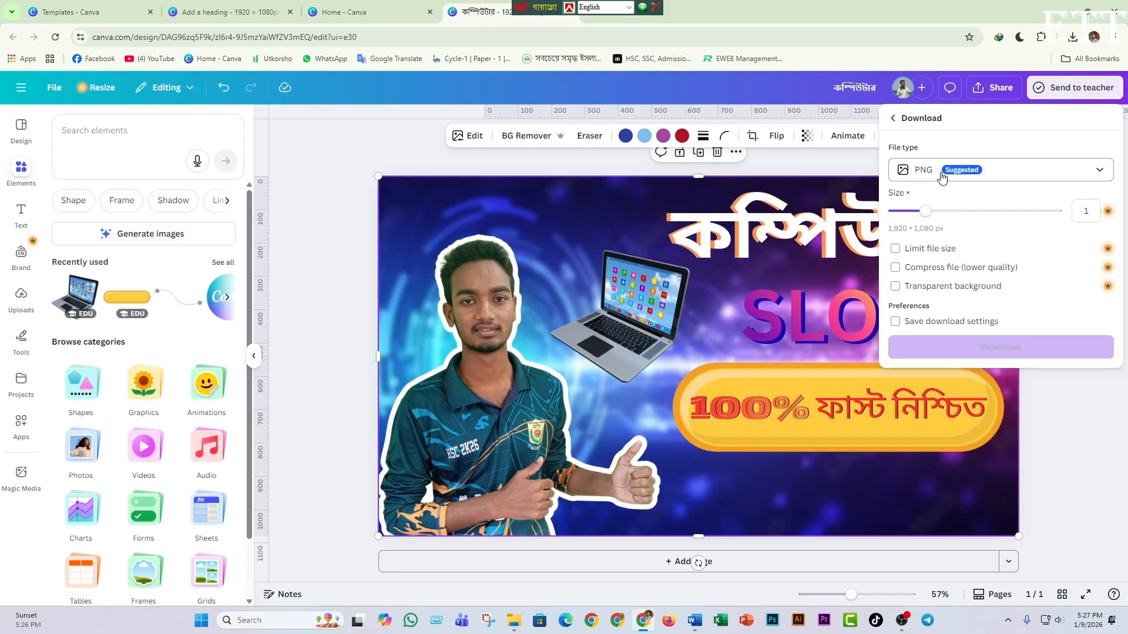
click(991, 346)
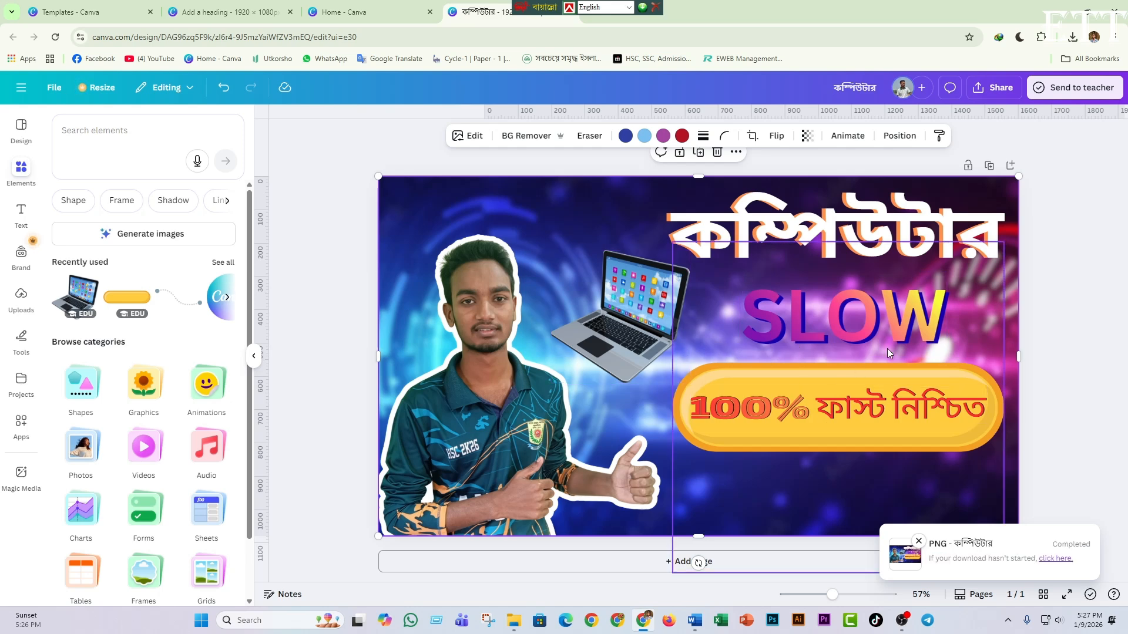
Step: Switch to File Explorer and open the downloaded কম্পিউটার.png from the Downloads folder to check the exported thumbnail
click(1073, 37)
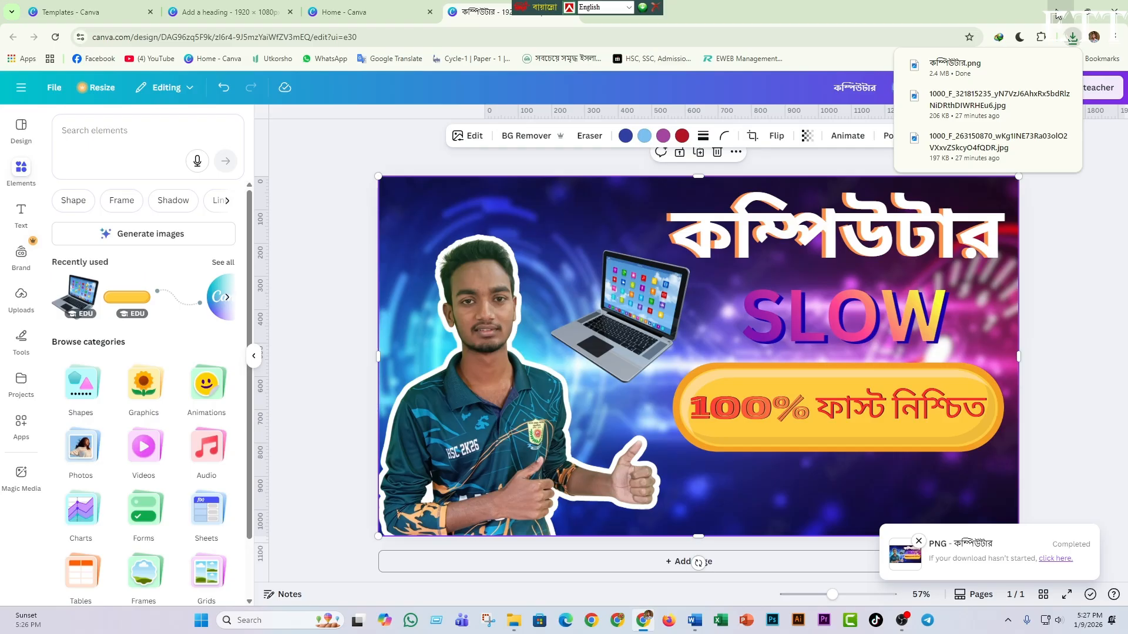
click(1058, 13)
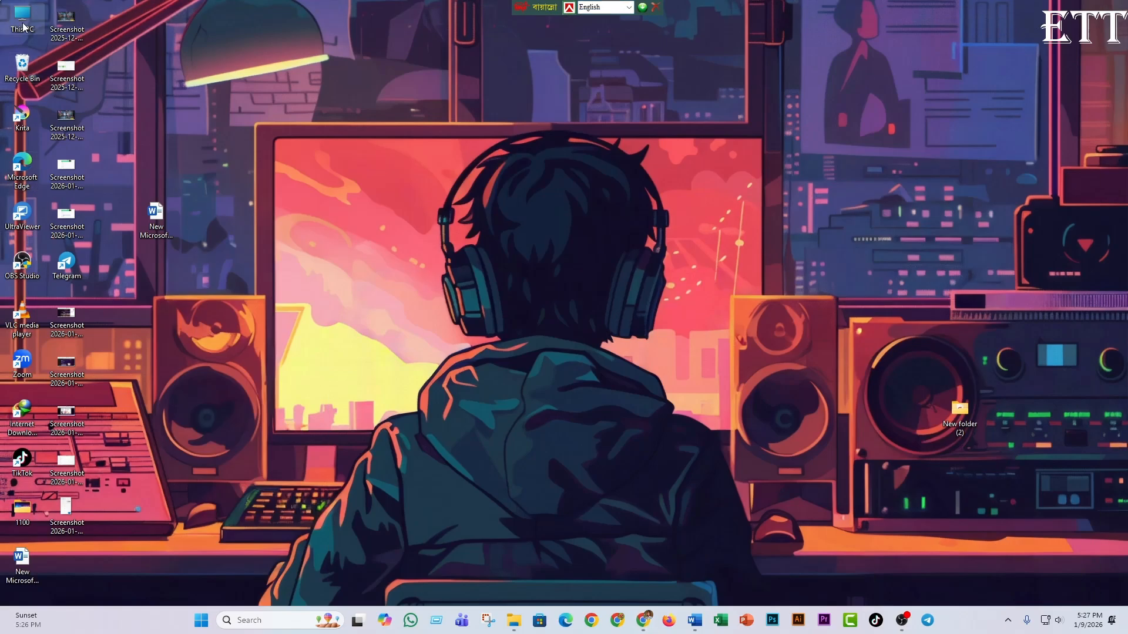
double_click(23, 26)
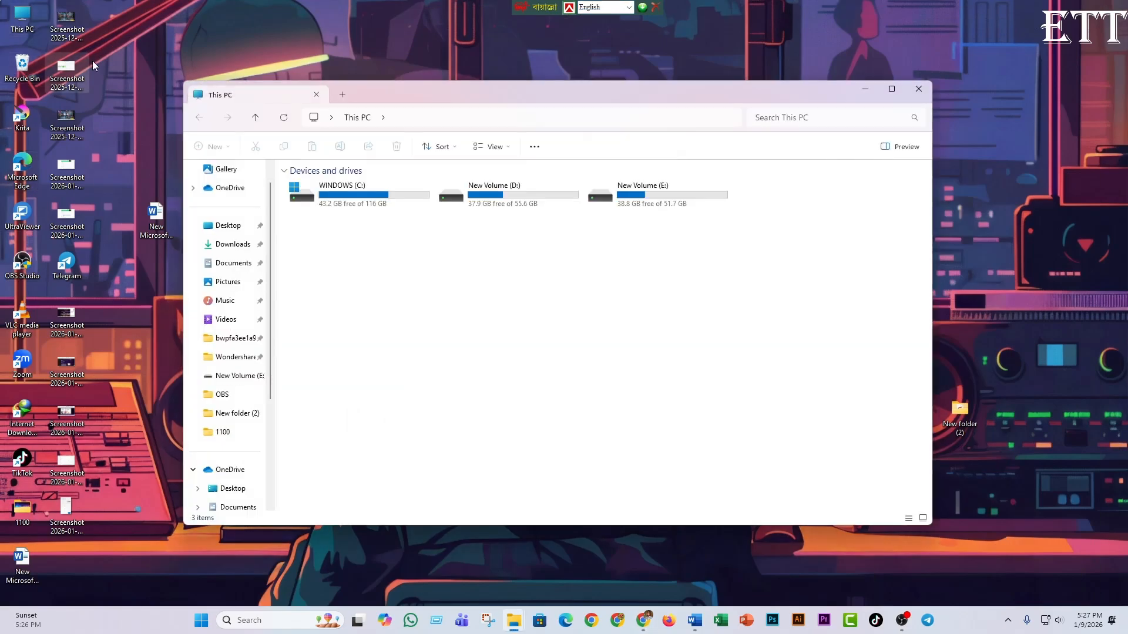
click(221, 249)
click(311, 226)
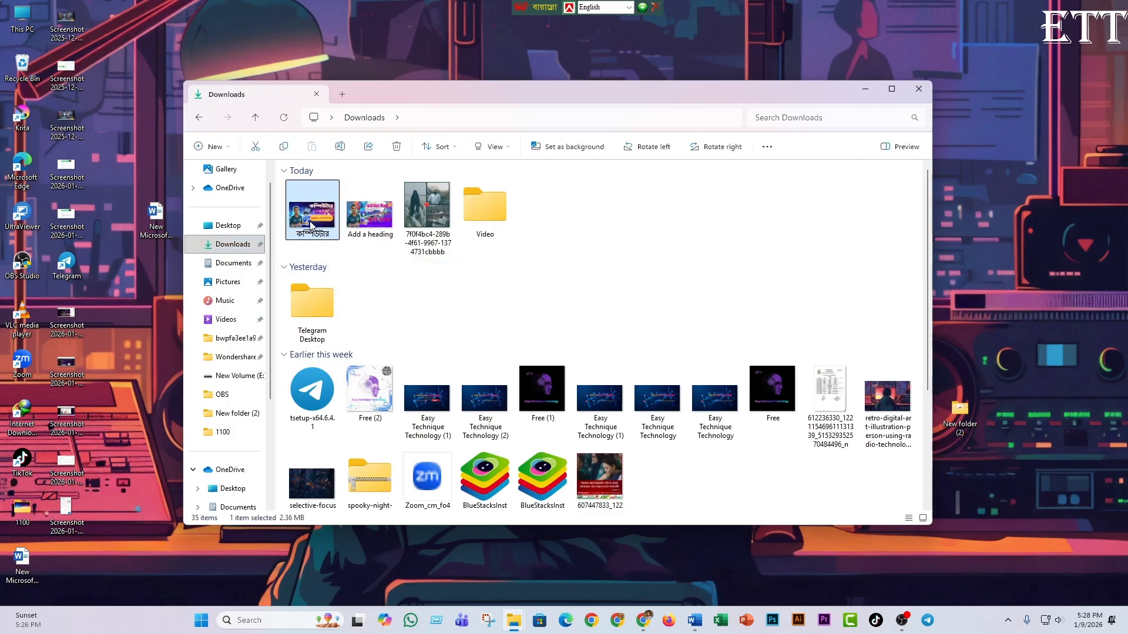
double_click(312, 227)
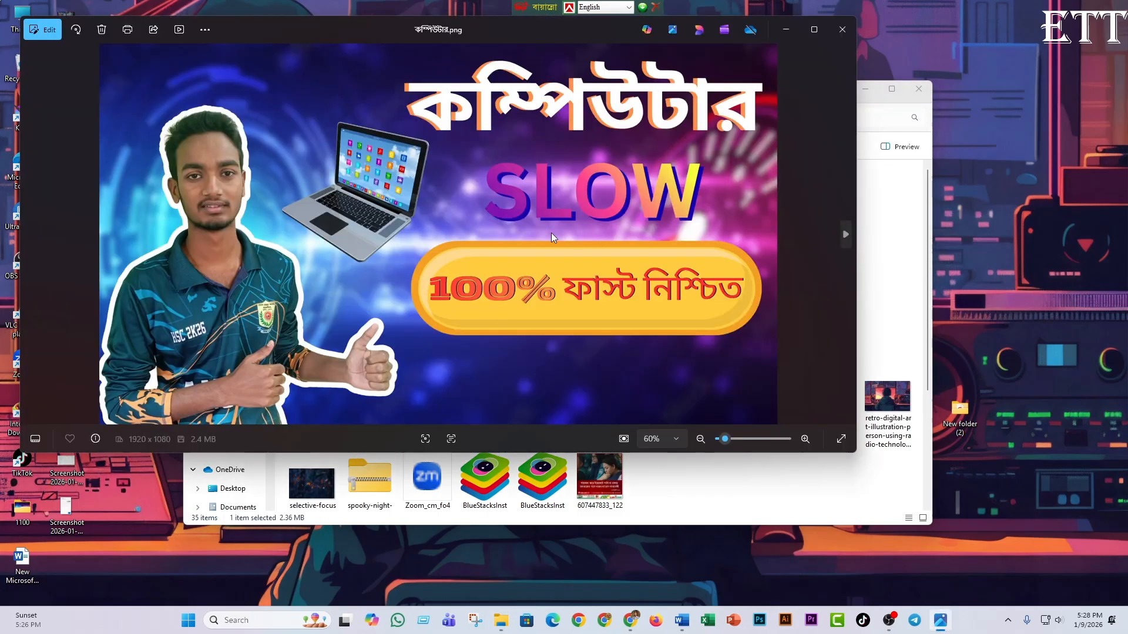